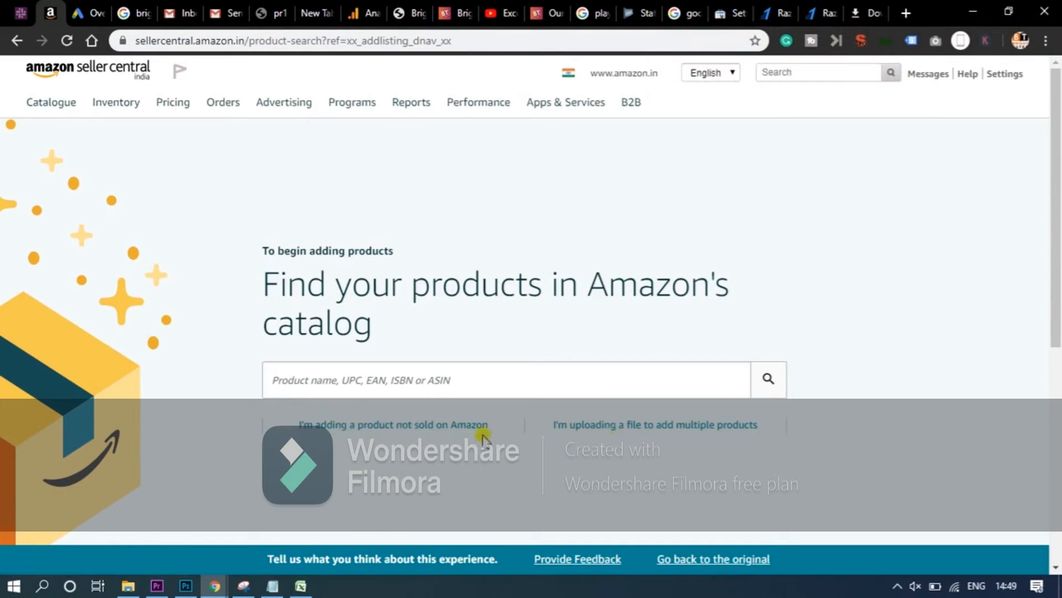
# Step: Start adding a product not sold on Amazon and select the category Software > Education & Reference > Other (Education & Reference)
pyautogui.click(436, 429)
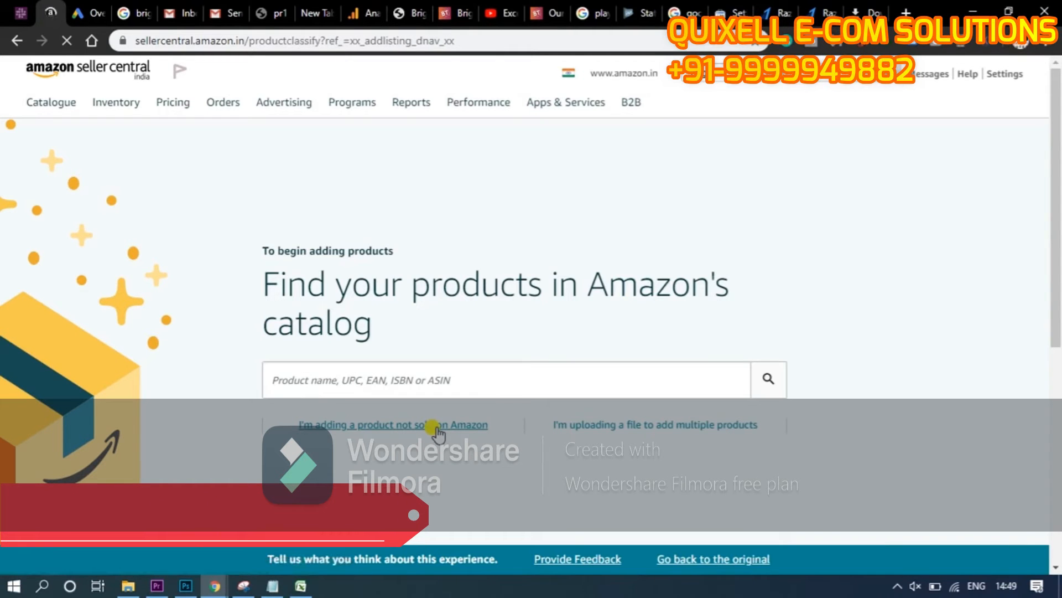
pyautogui.click(436, 427)
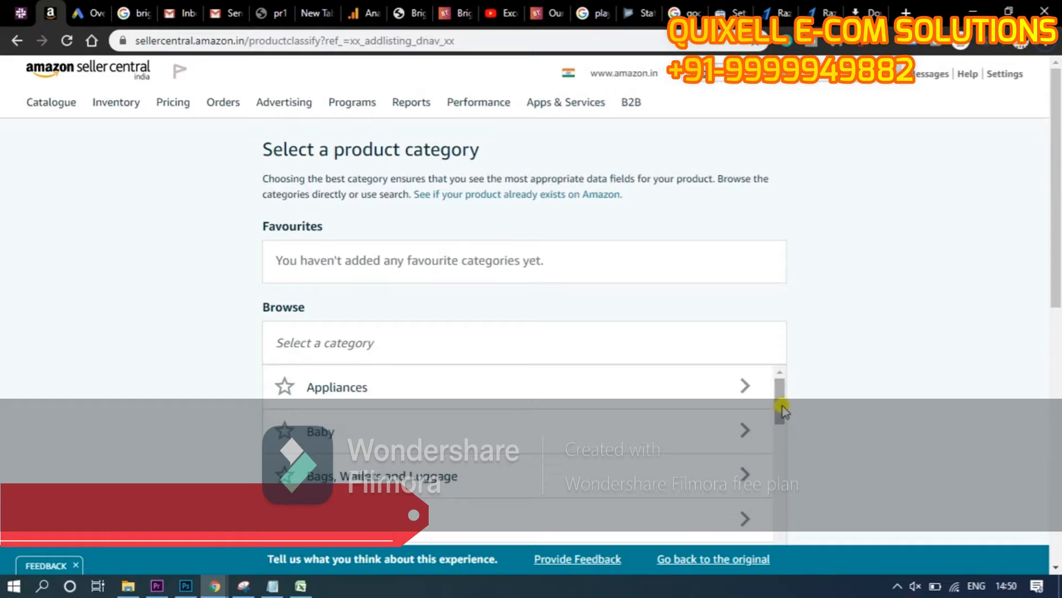
pyautogui.moveTo(783, 410); pyautogui.dragTo(779, 587)
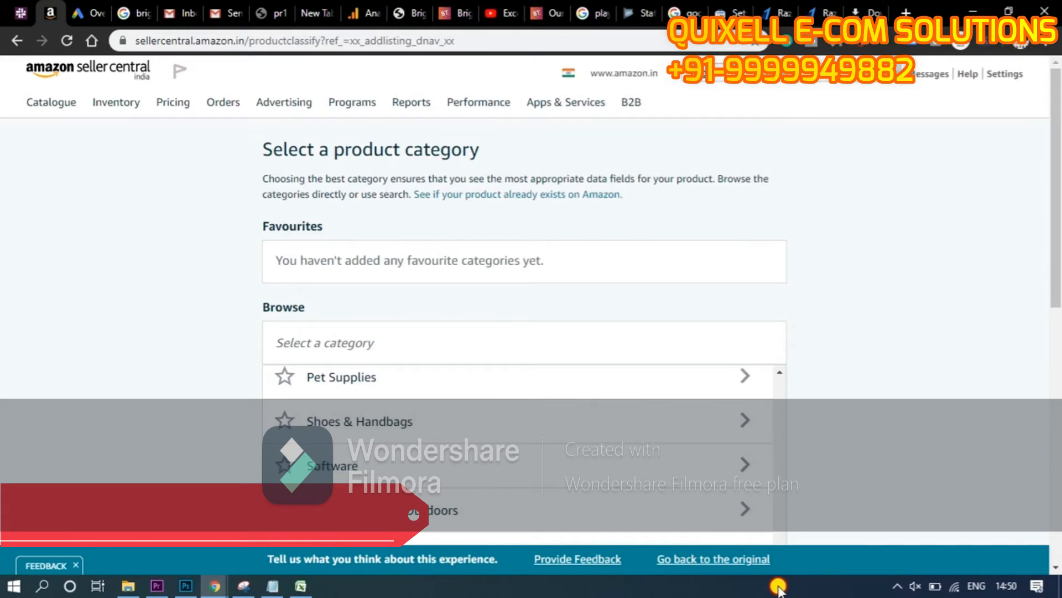
pyautogui.click(614, 465)
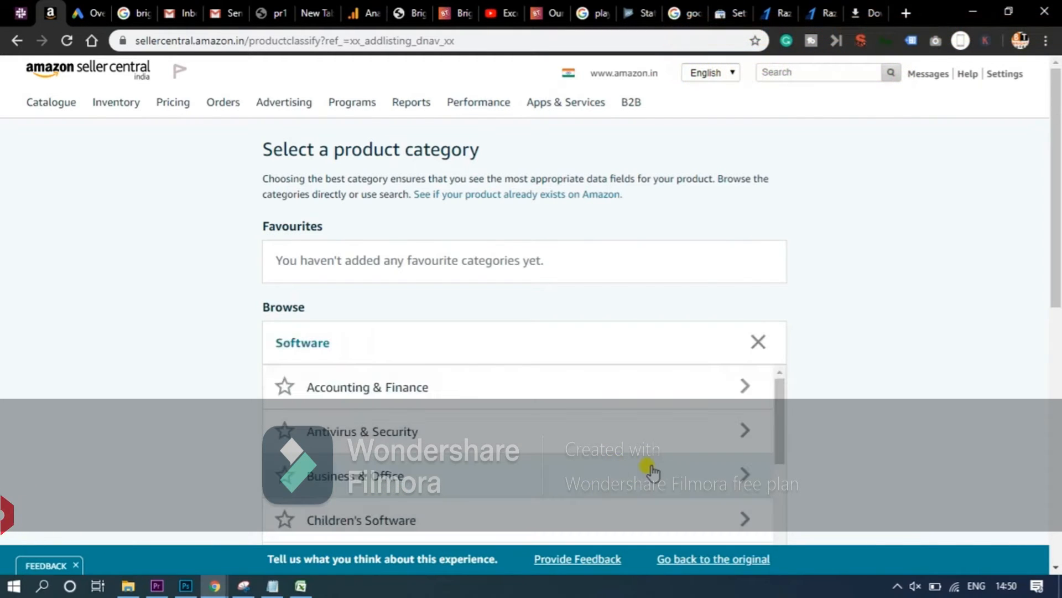
pyautogui.moveTo(779, 437); pyautogui.dragTo(770, 475)
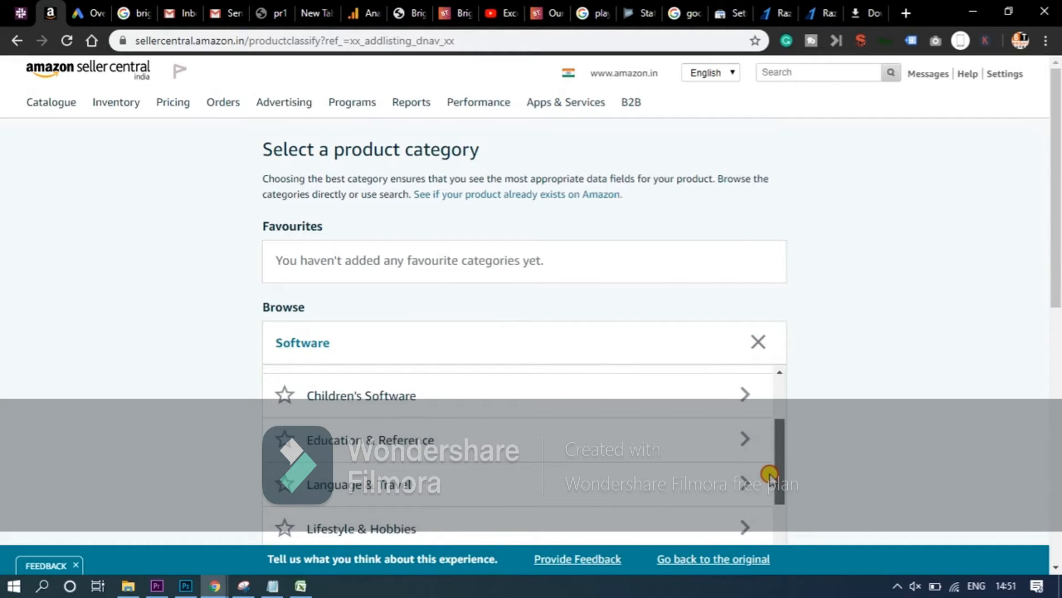
pyautogui.click(676, 446)
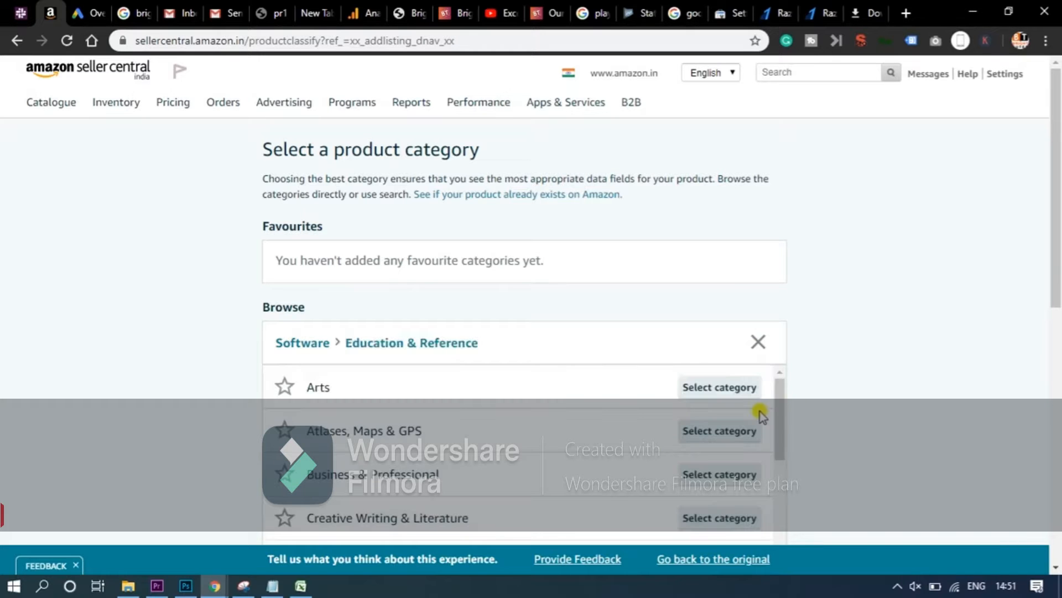
pyautogui.moveTo(779, 411); pyautogui.dragTo(784, 538)
pyautogui.click(736, 506)
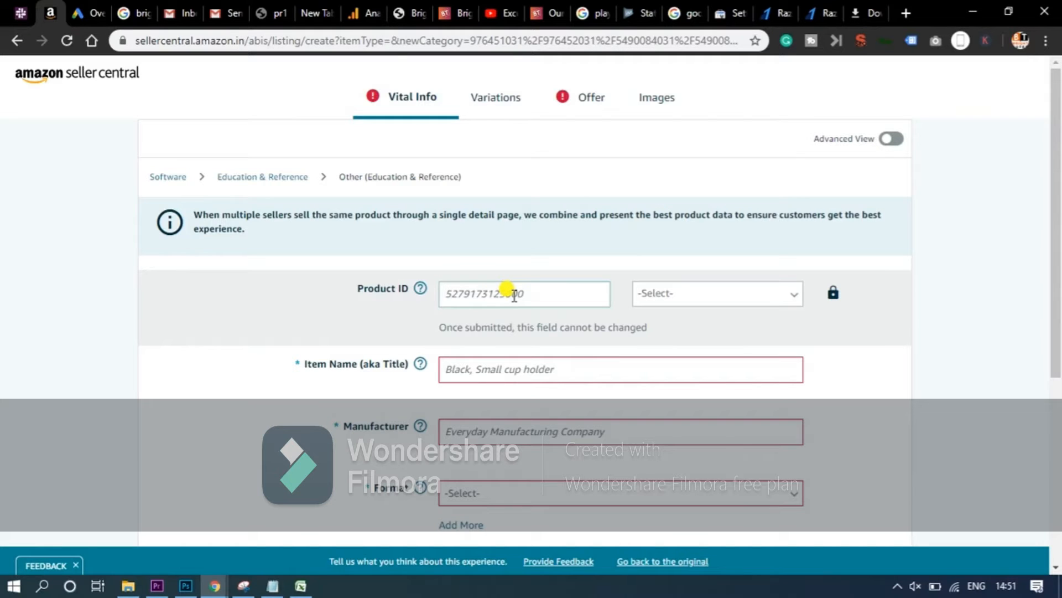
# Step: Set the product ID type to GTIN and the format to UsbMemoryStick in the vital info
pyautogui.click(663, 295)
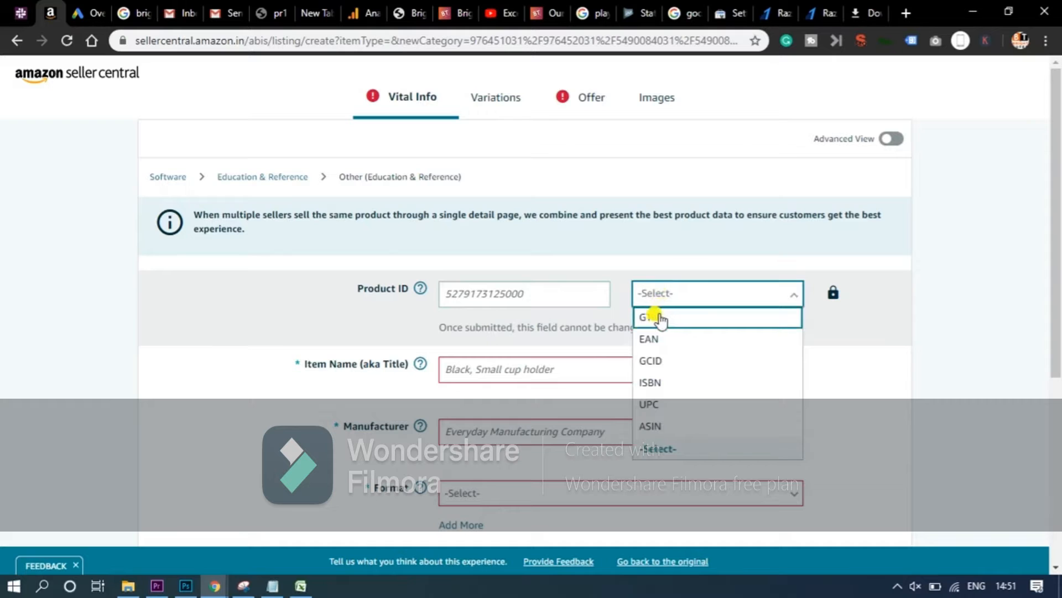
pyautogui.click(656, 318)
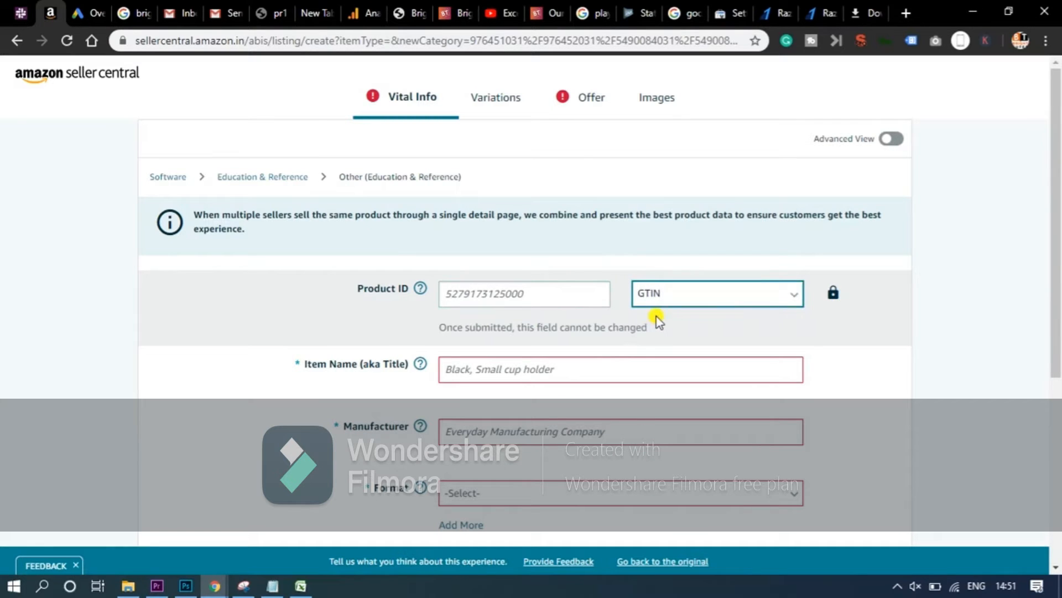
pyautogui.click(524, 371)
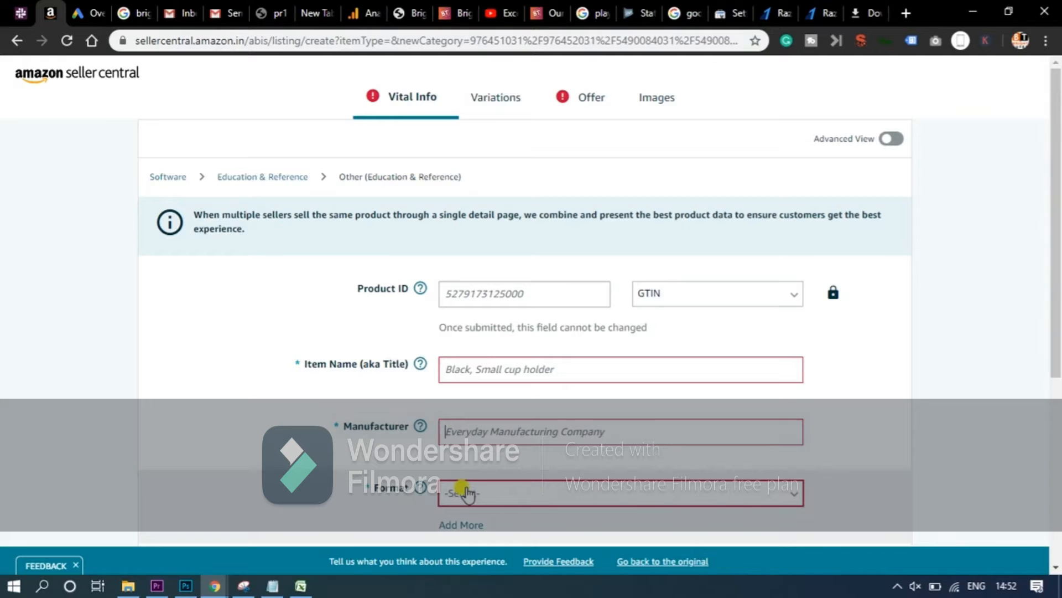
pyautogui.click(498, 493)
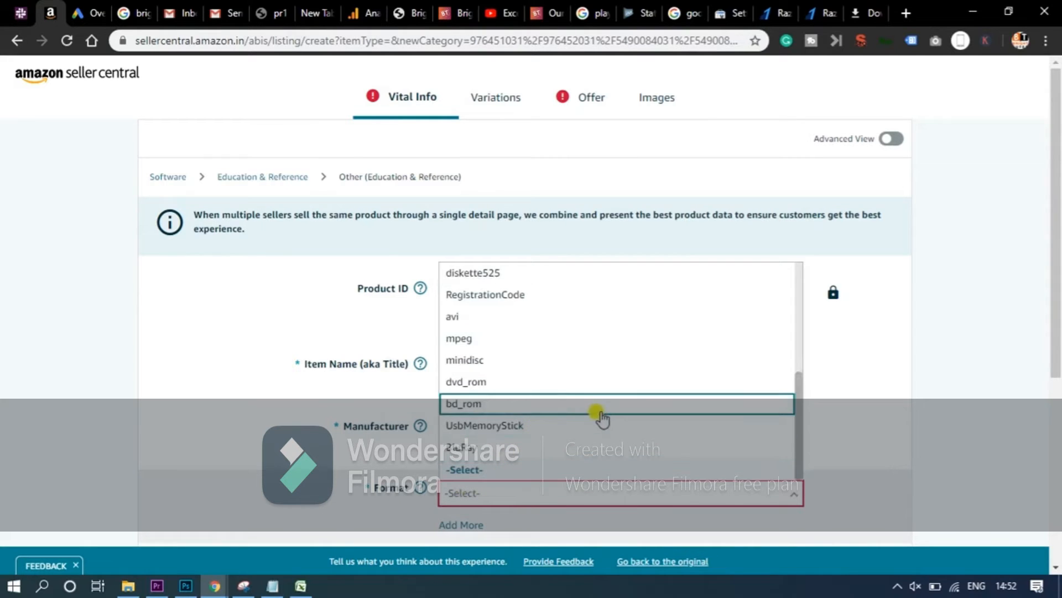
pyautogui.click(494, 426)
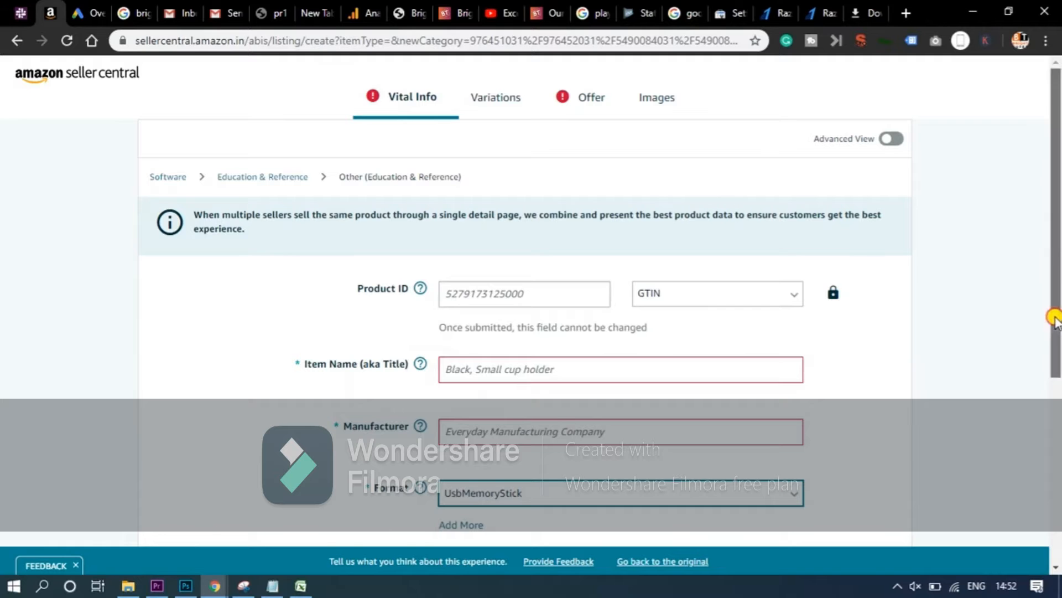
# Step: Enter android as the product's operating system
pyautogui.scroll(-2, 836, 267)
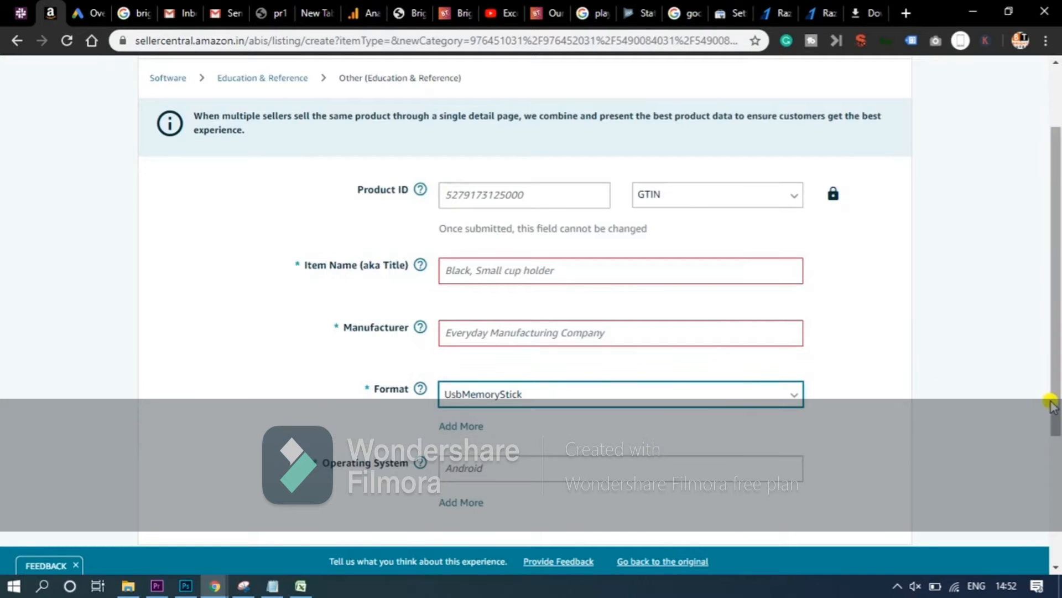
pyautogui.moveTo(1055, 409); pyautogui.dragTo(1054, 477)
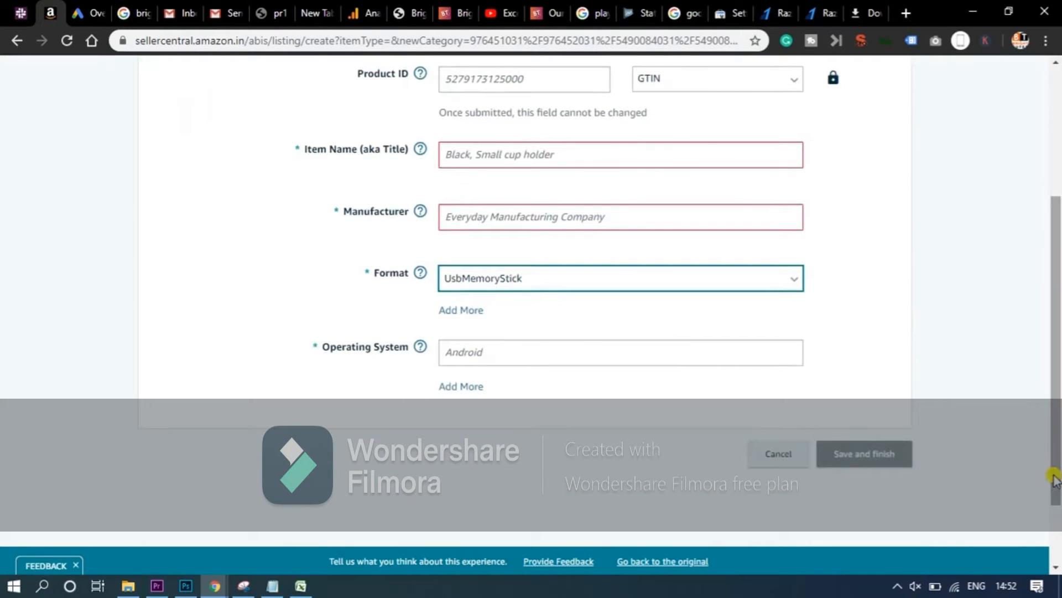
pyautogui.click(516, 352)
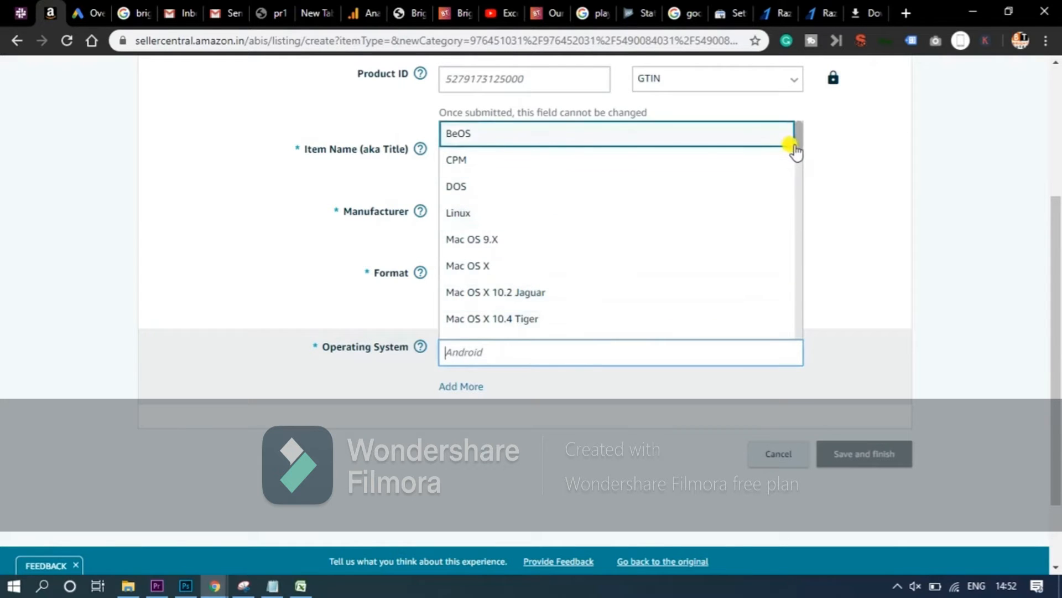
pyautogui.moveTo(799, 146); pyautogui.dragTo(815, 332)
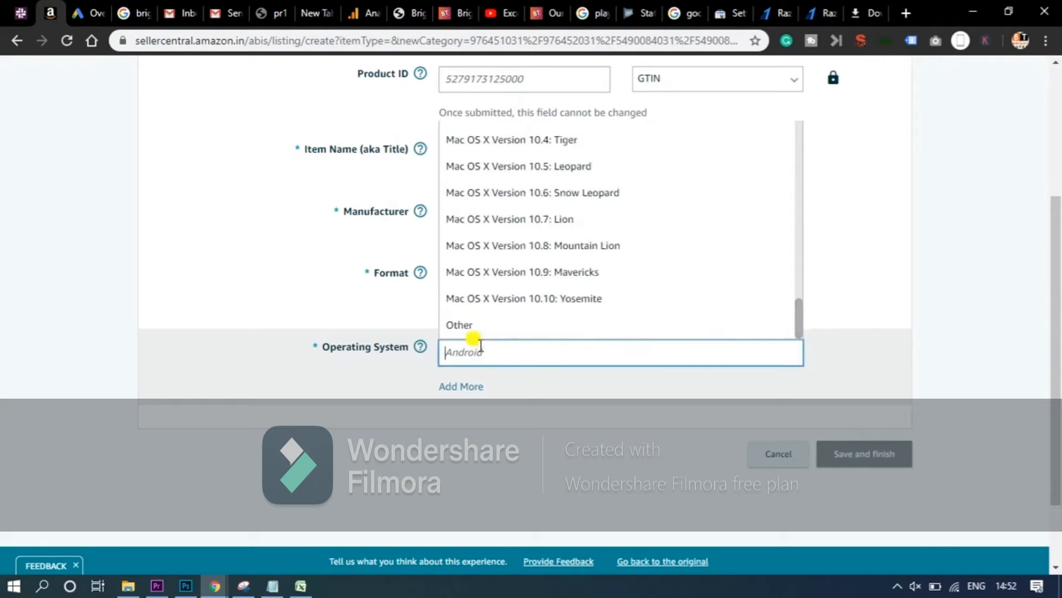
pyautogui.write('ndroi')
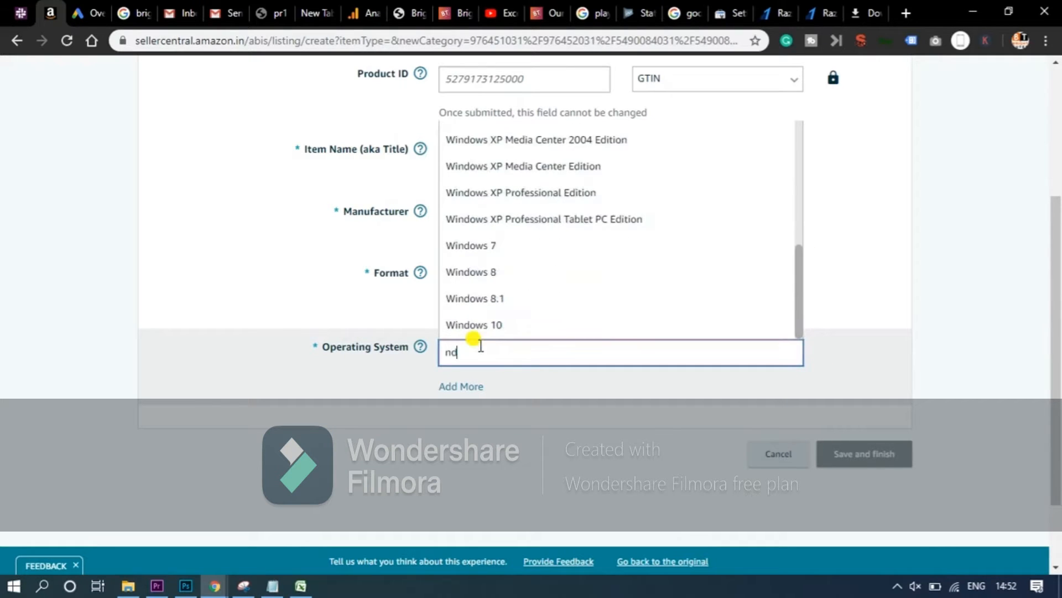
pyautogui.write('android')
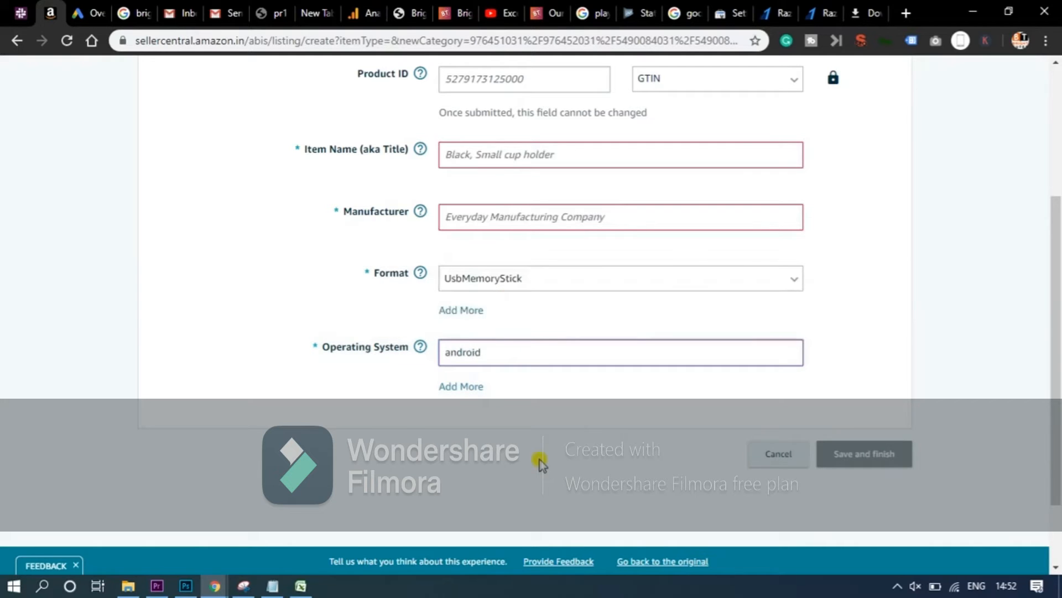
pyautogui.click(569, 440)
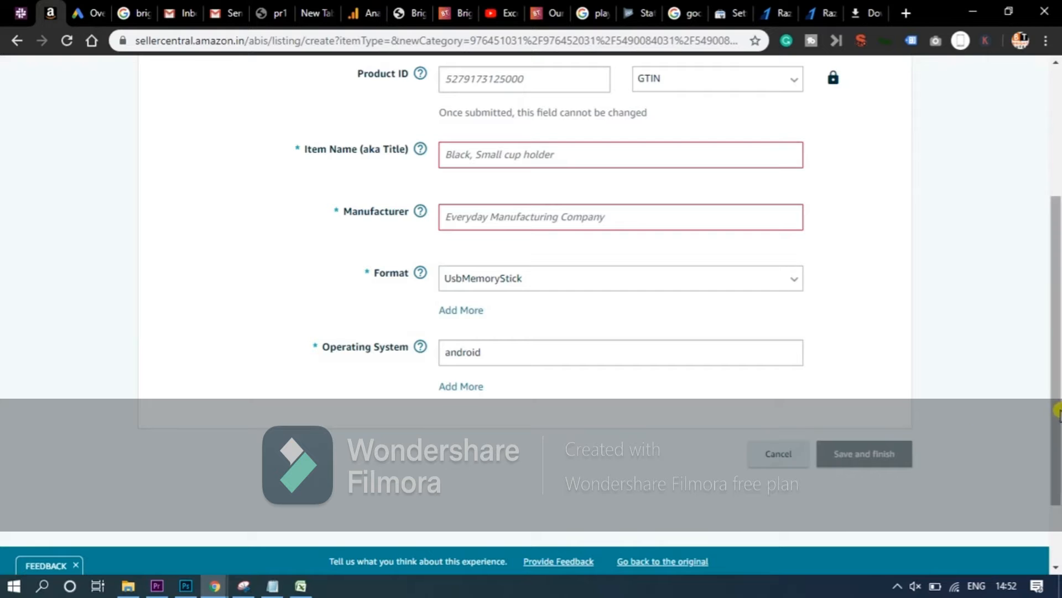
# Step: Check the listing's Variations section and open its Offer section
pyautogui.moveTo(1057, 410); pyautogui.dragTo(1051, 256)
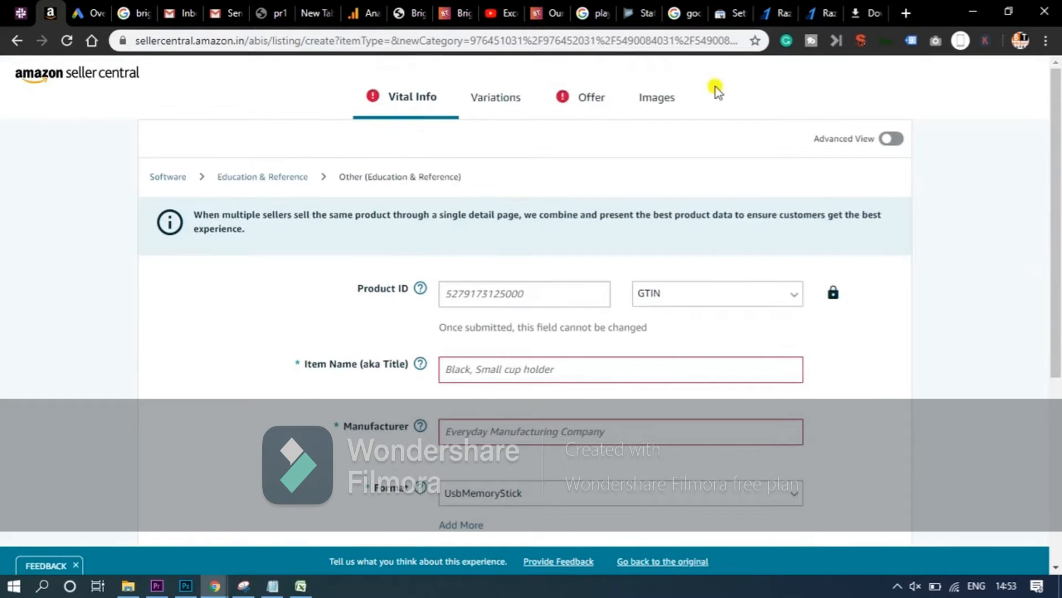
pyautogui.click(504, 103)
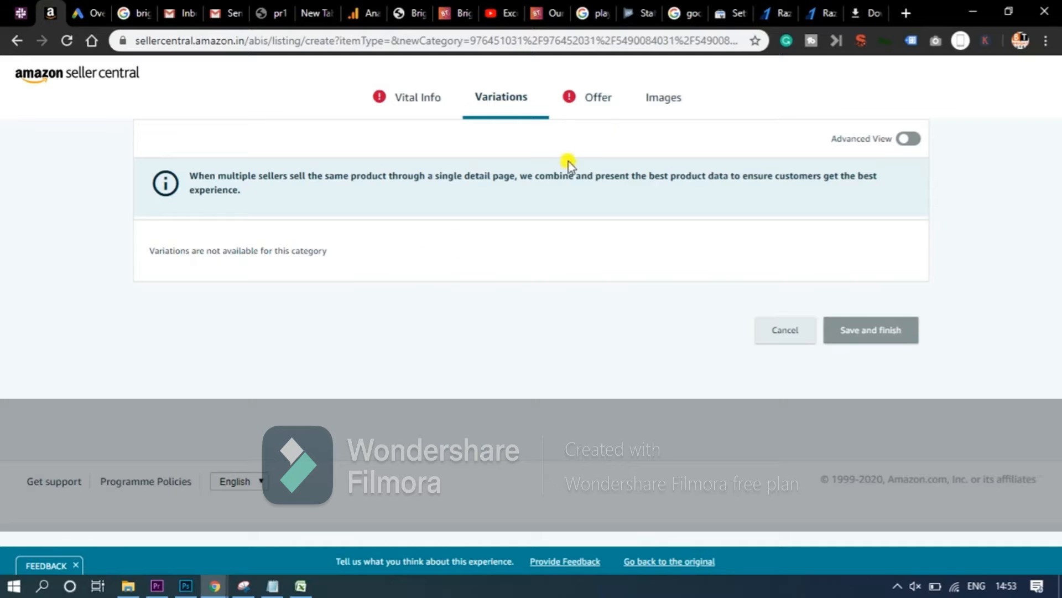
pyautogui.click(593, 99)
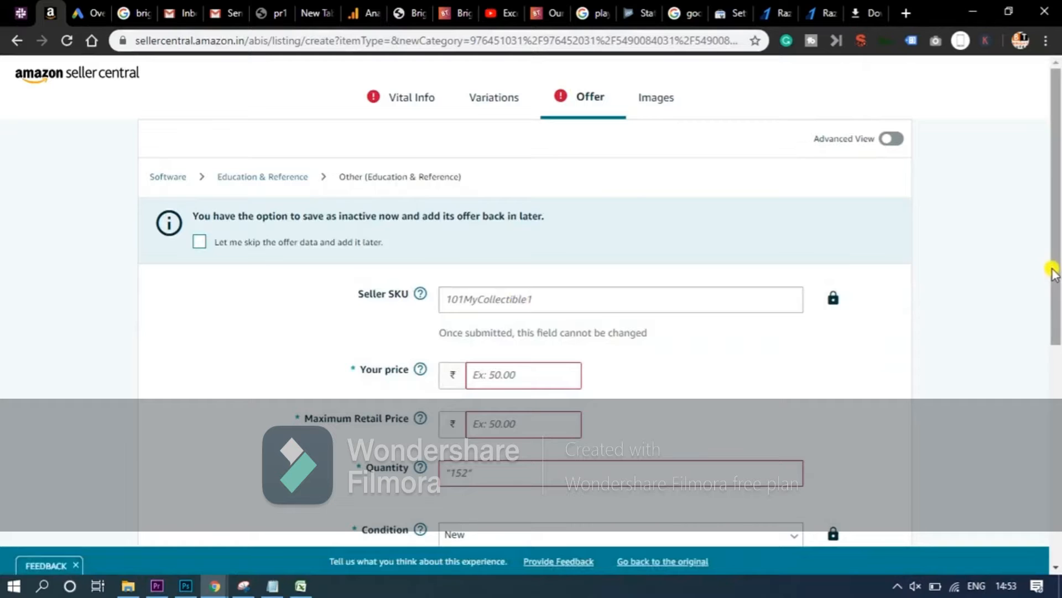
# Step: Set the offer's selling price (Your price) to ₹1,000
pyautogui.moveTo(1049, 274); pyautogui.dragTo(1050, 303)
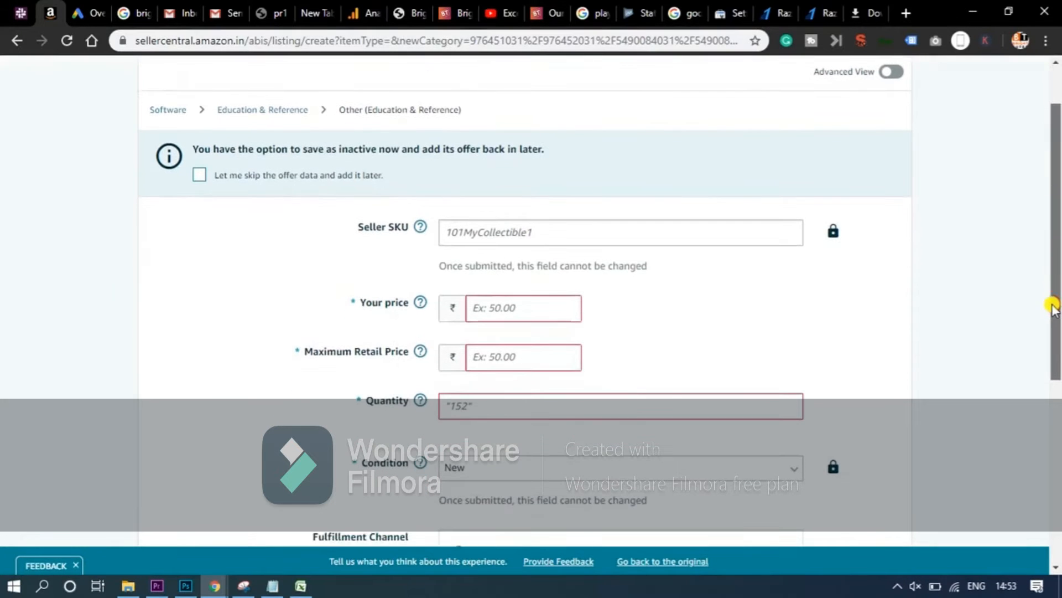
pyautogui.click(623, 230)
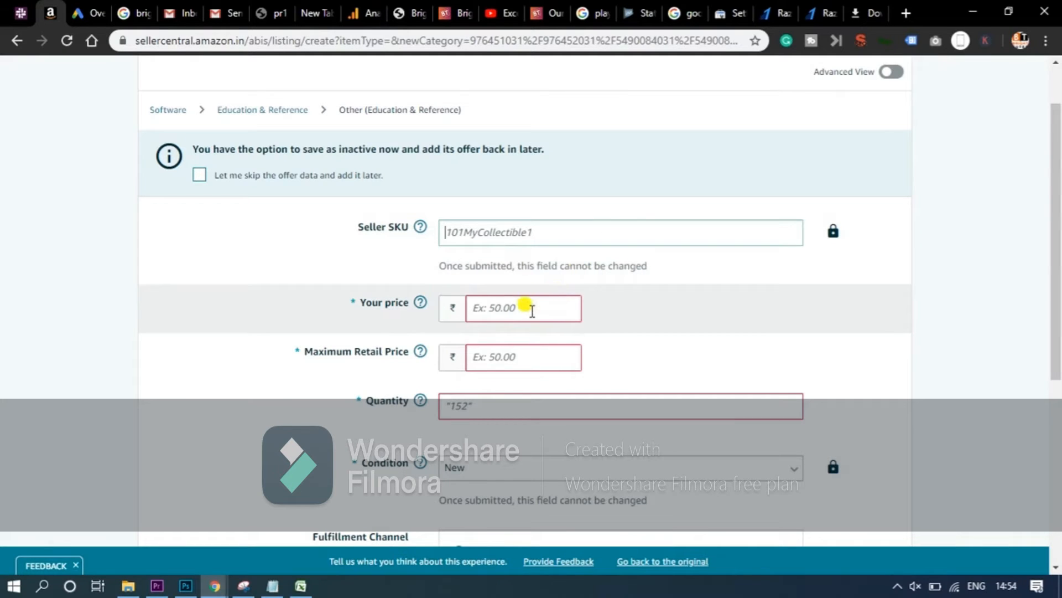
pyautogui.click(518, 305)
pyautogui.click(483, 355)
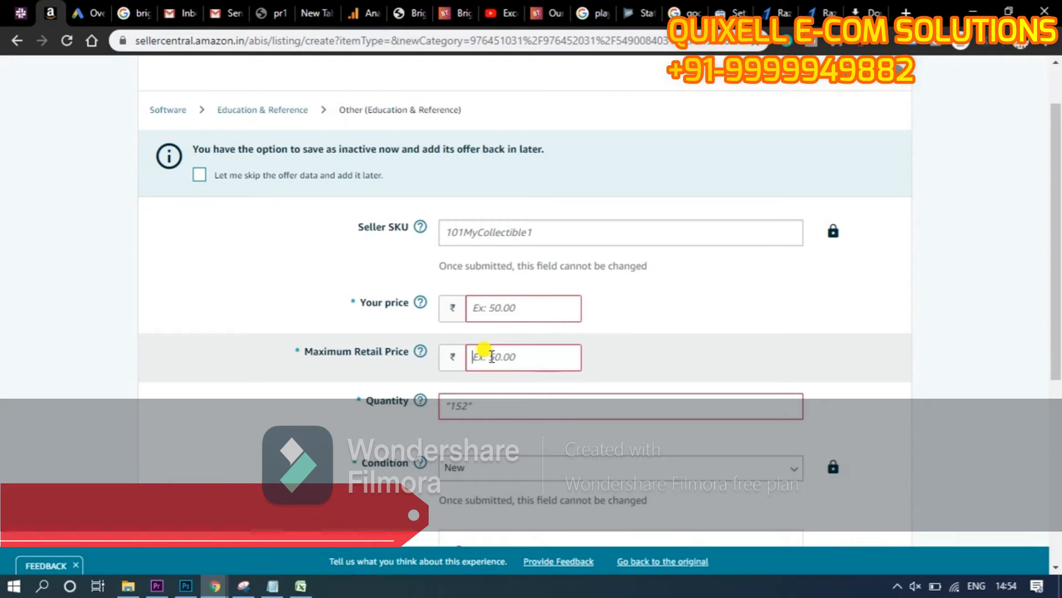
pyautogui.click(501, 308)
pyautogui.write('1,00')
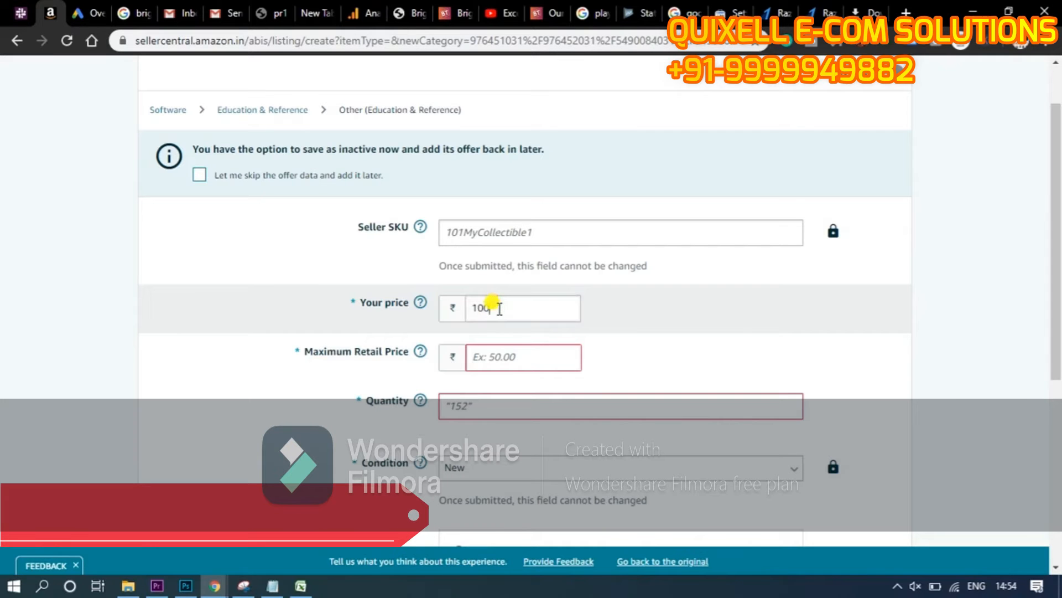
pyautogui.write('0')
# Step: Set the offer's Maximum Retail Price to ₹3,000
pyautogui.click(475, 357)
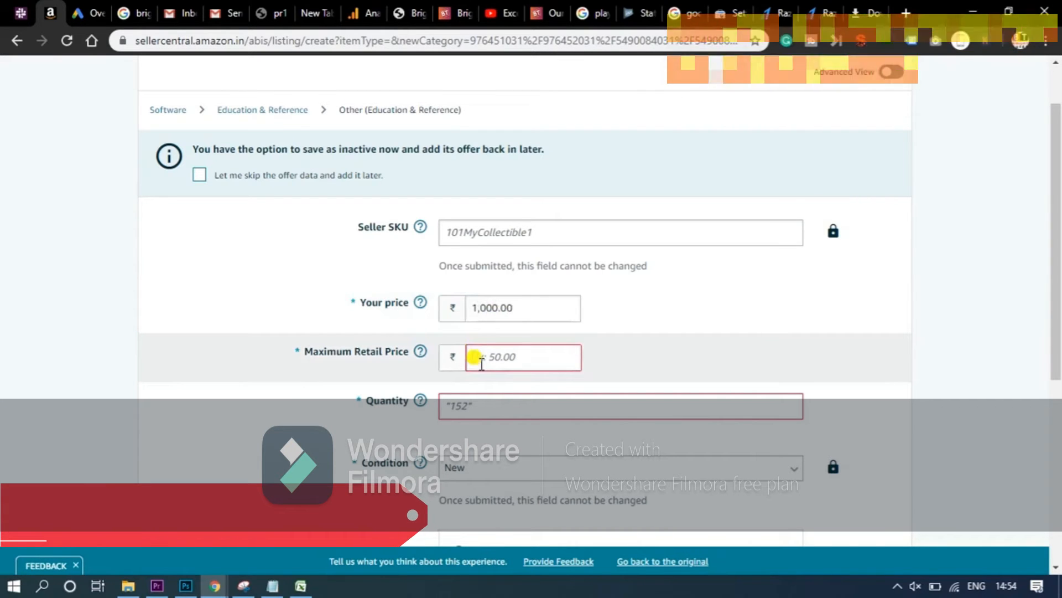
pyautogui.write('1000')
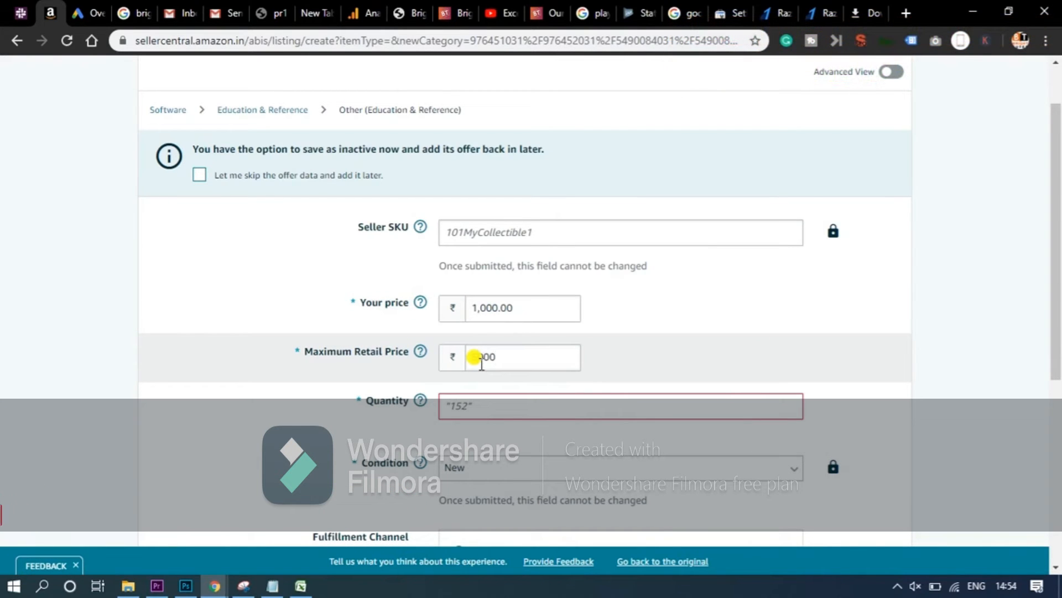
pyautogui.press('BackSpace')
pyautogui.press('BackSpace')
pyautogui.press('BackSpace')
pyautogui.press('BackSpace')
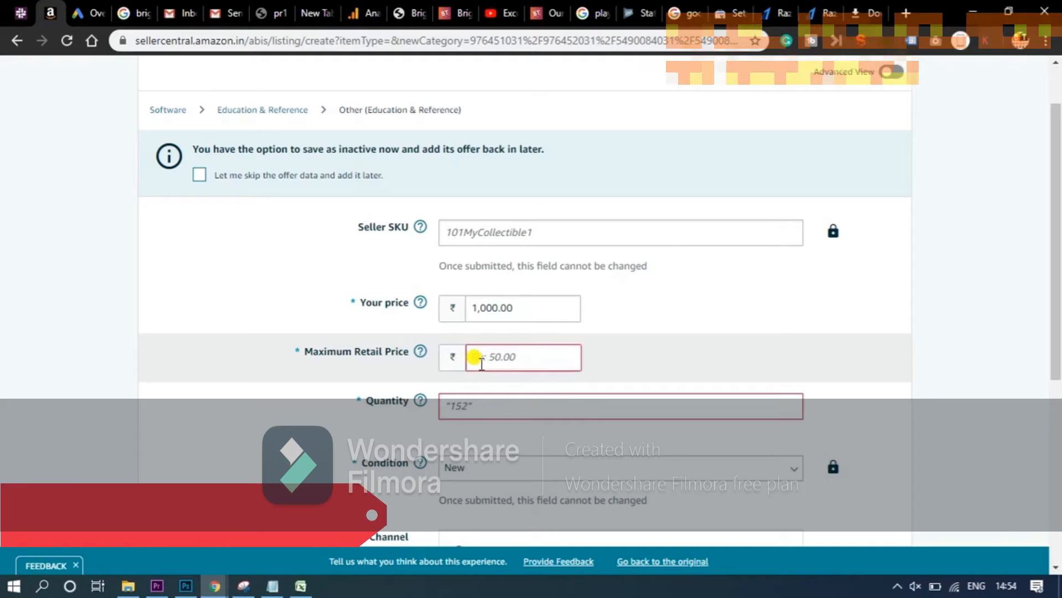
pyautogui.write('2000')
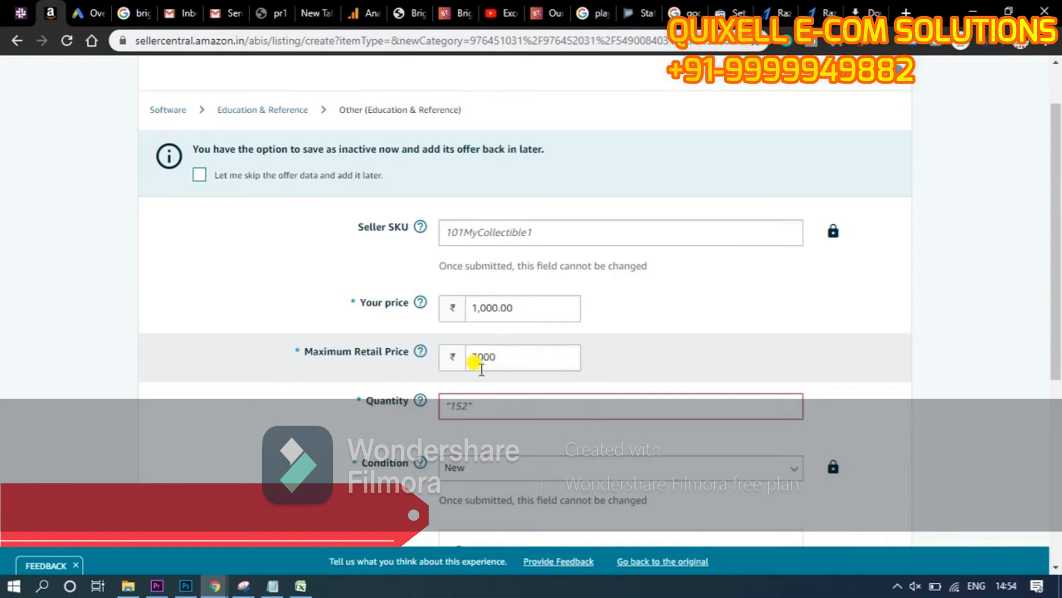
# Step: Set the offer's quantity to 200 and choose Amazon will ship and provide customer service (Fulfilled by Amazon) as the fulfillment channel
pyautogui.click(471, 397)
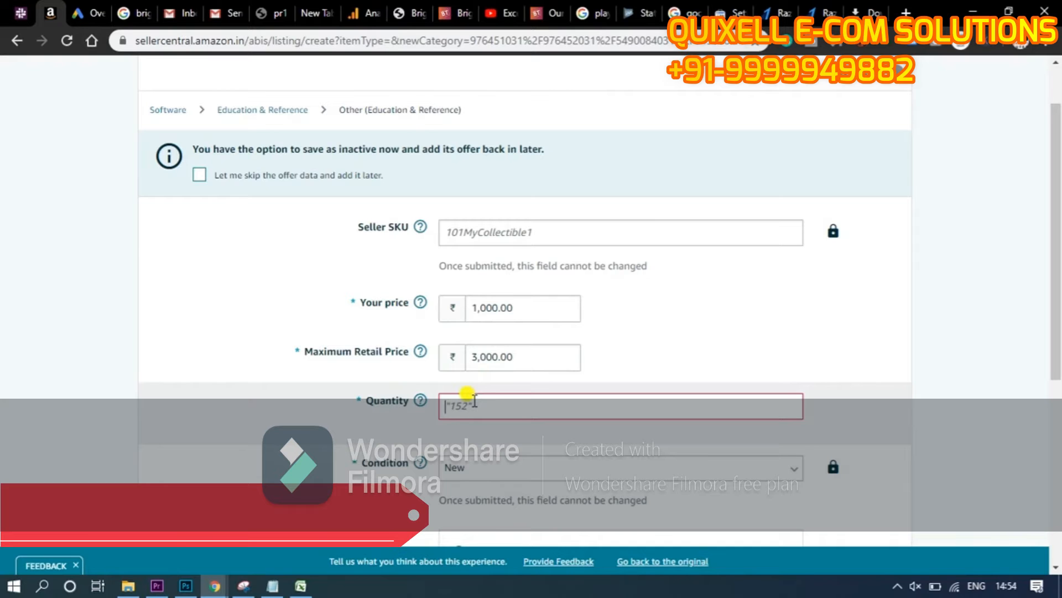
pyautogui.write('200')
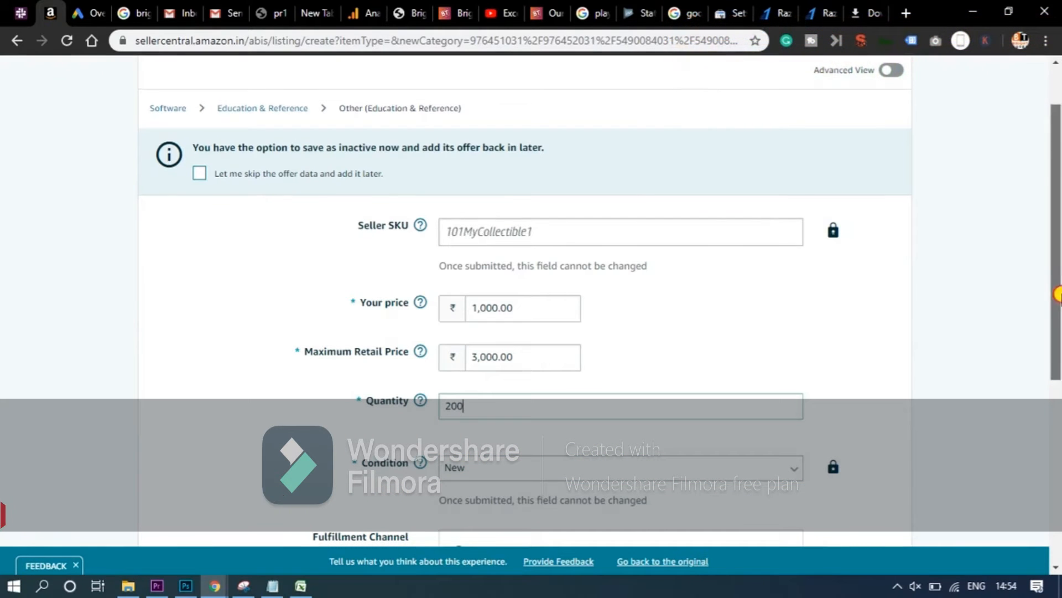
pyautogui.scroll(-3, 1046, 379)
pyautogui.click(790, 311)
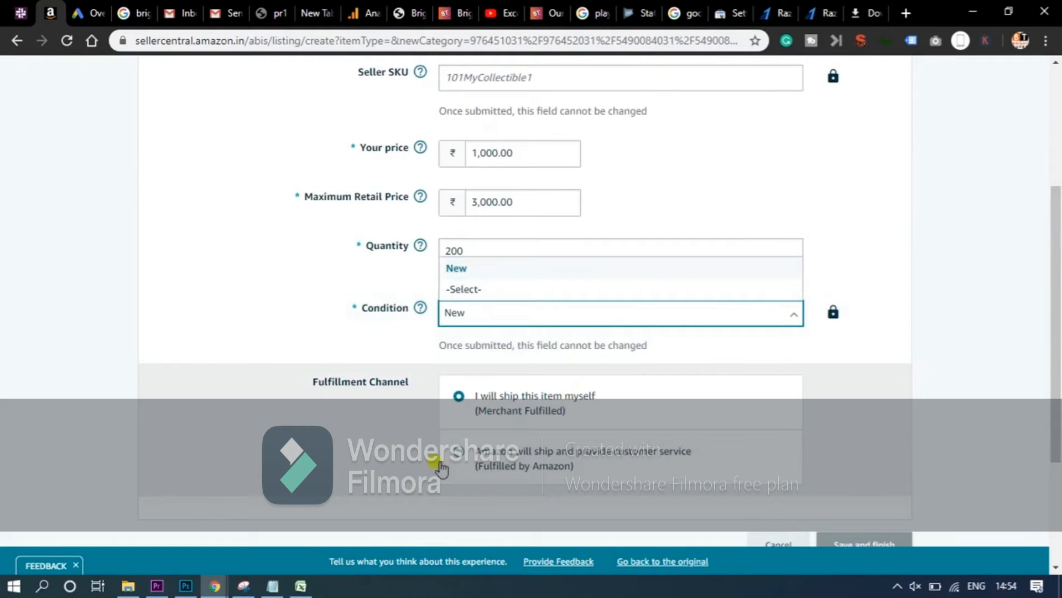
pyautogui.click(344, 451)
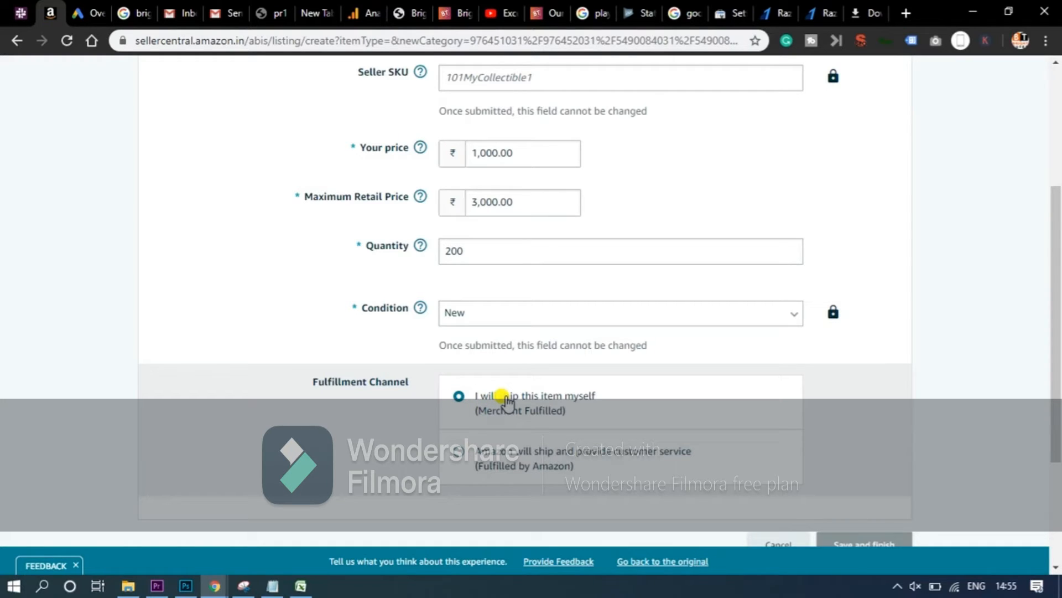
pyautogui.click(459, 452)
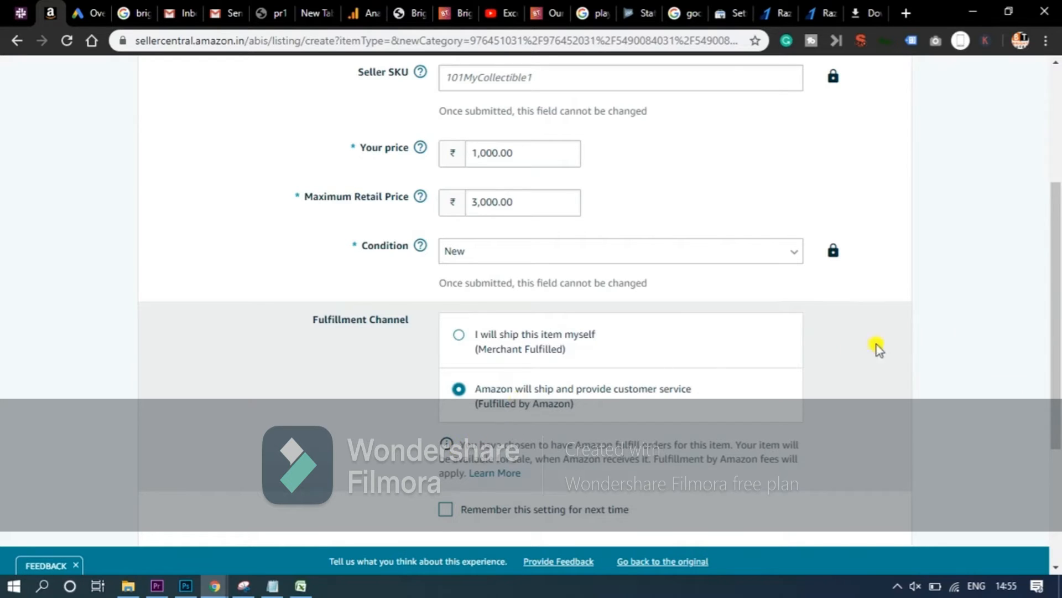
# Step: Check the rest of the listing's Offer section, then examine the image upload slots in its Images section
pyautogui.moveTo(1054, 332); pyautogui.dragTo(945, 410)
pyautogui.moveTo(1055, 424); pyautogui.dragTo(1039, 204)
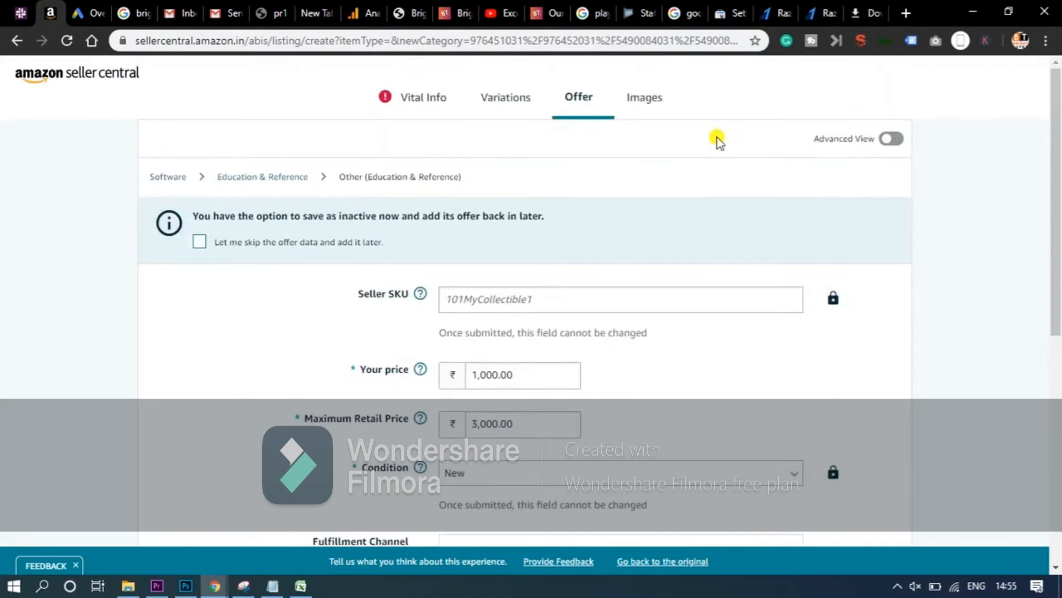
pyautogui.click(656, 106)
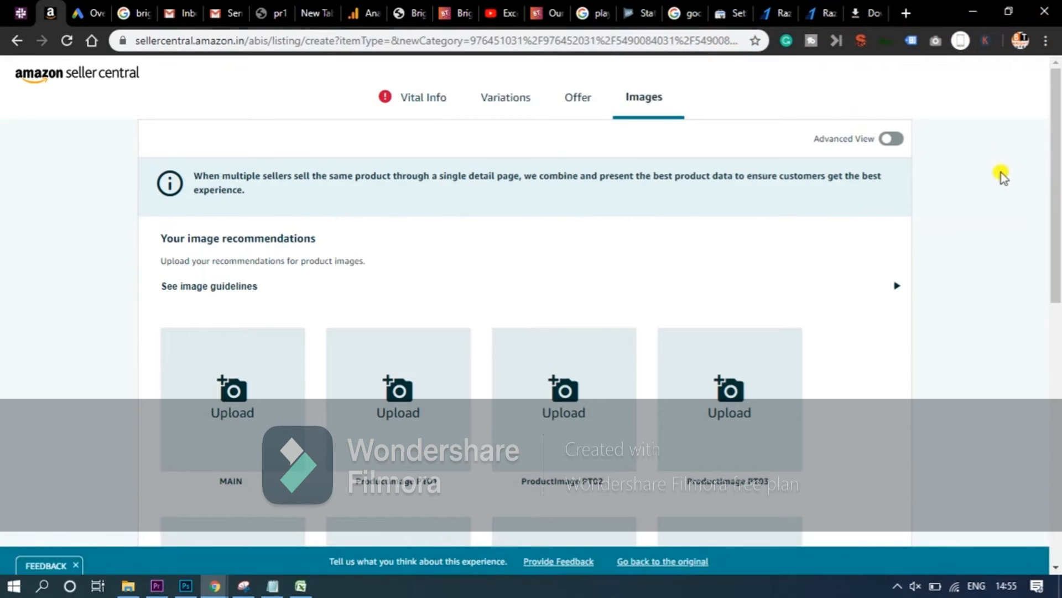
pyautogui.moveTo(1058, 182); pyautogui.dragTo(1058, 301)
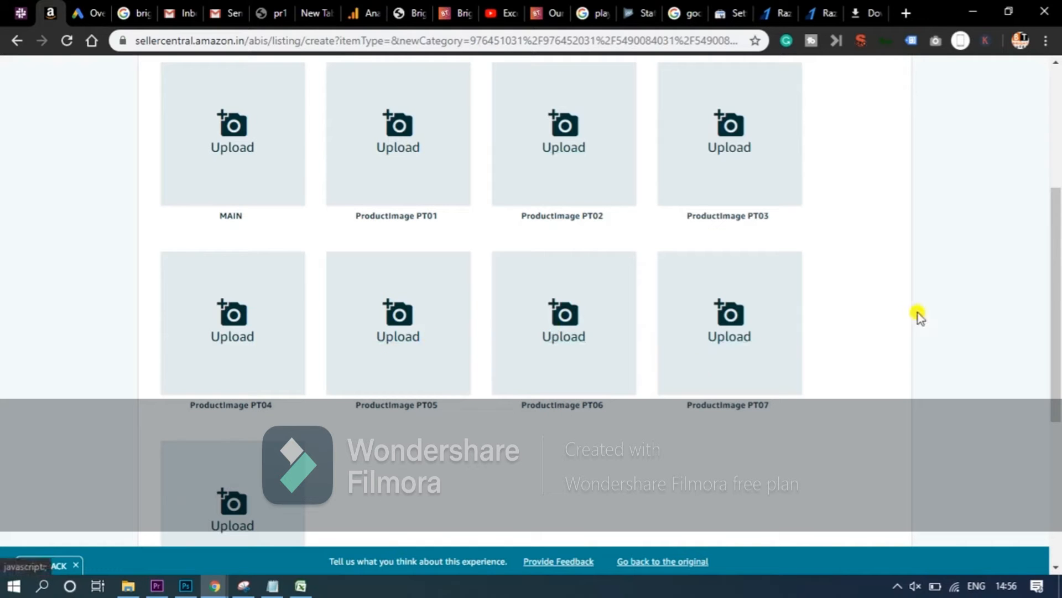
pyautogui.moveTo(1055, 316); pyautogui.dragTo(1056, 429)
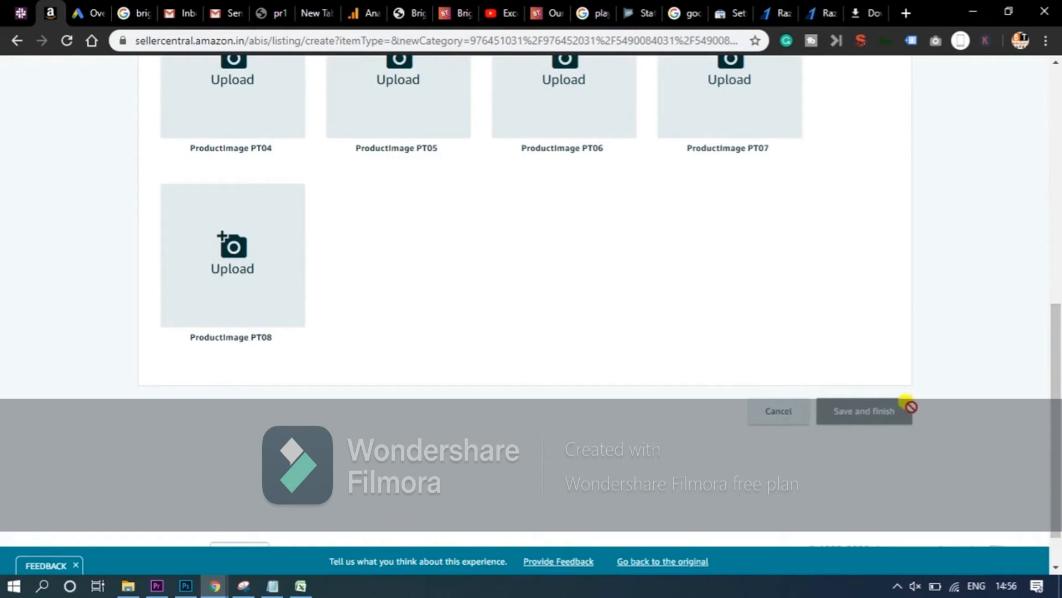
pyautogui.moveTo(1055, 386); pyautogui.dragTo(1033, 128)
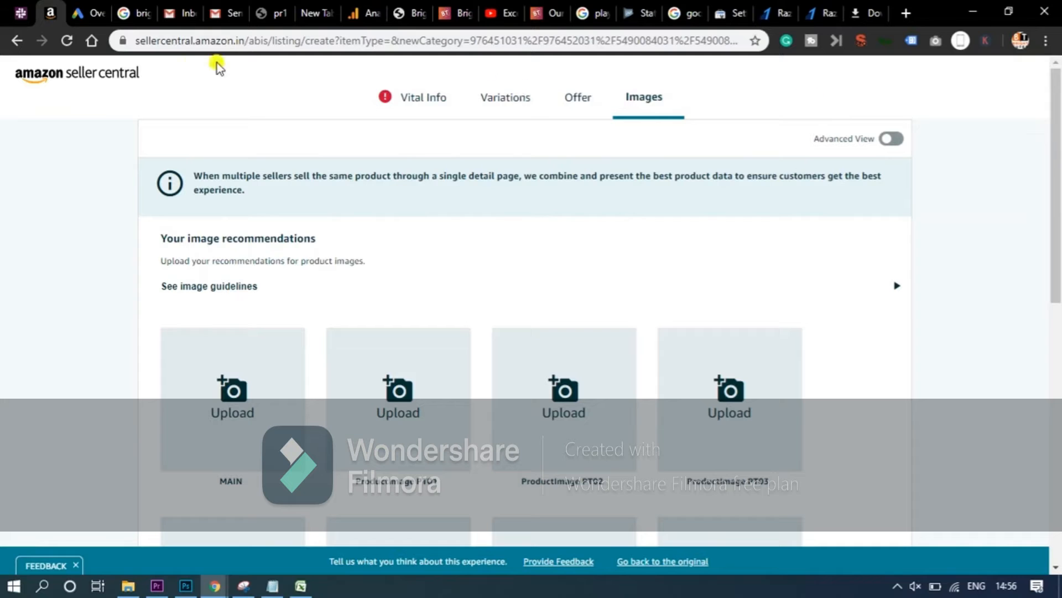
# Step: Leave the listing for the Seller Central home page and open Download an Inventory File under Add Products via Upload
pyautogui.click(97, 82)
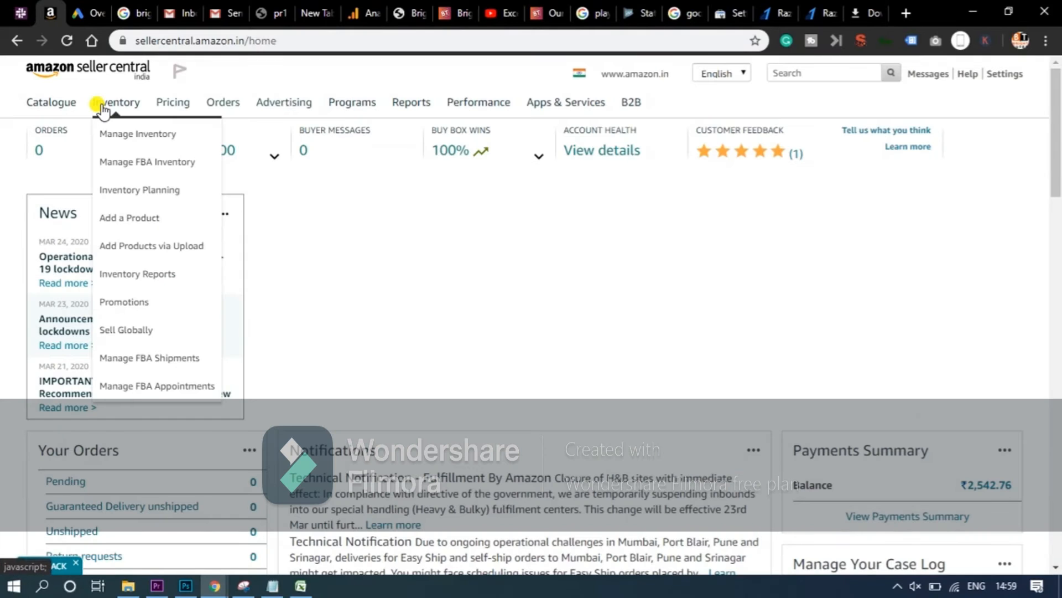
pyautogui.click(125, 252)
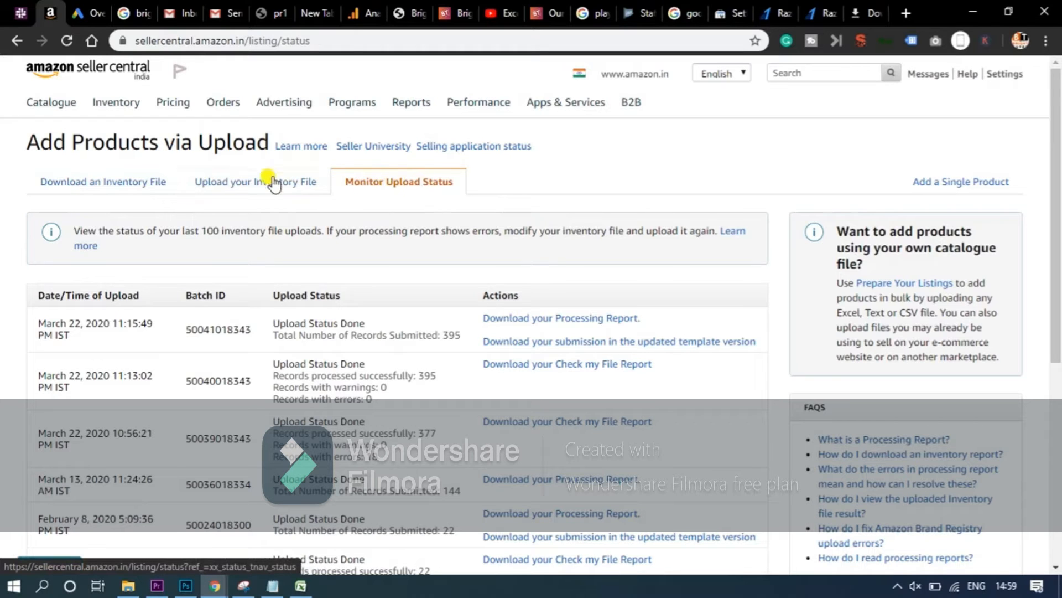
pyautogui.click(104, 188)
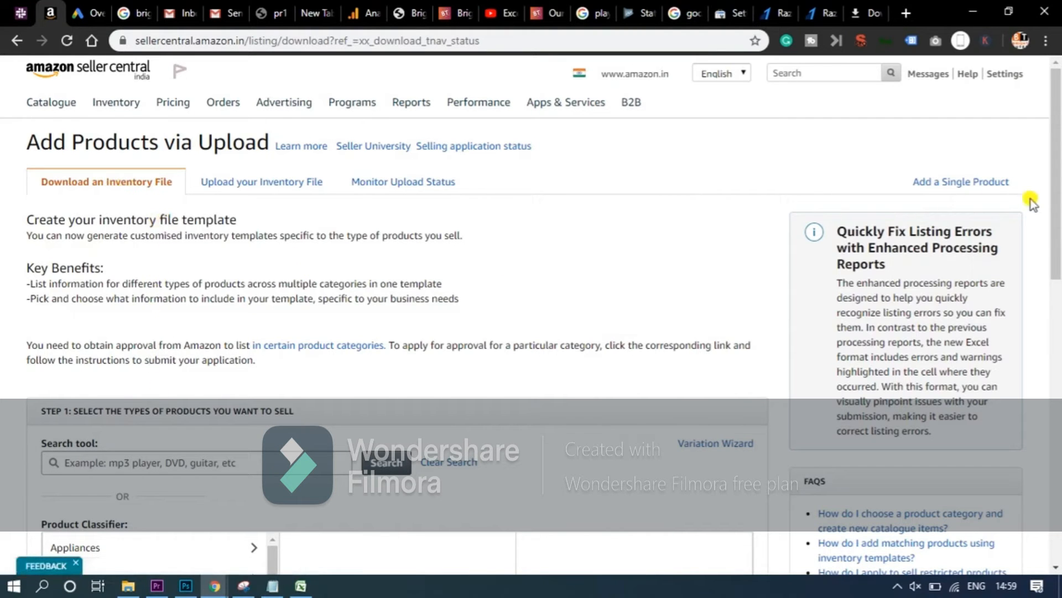
# Step: Select the product type Software > Education & Reference > Other (Education & Reference) for the inventory template
pyautogui.moveTo(1053, 212); pyautogui.dragTo(1043, 332)
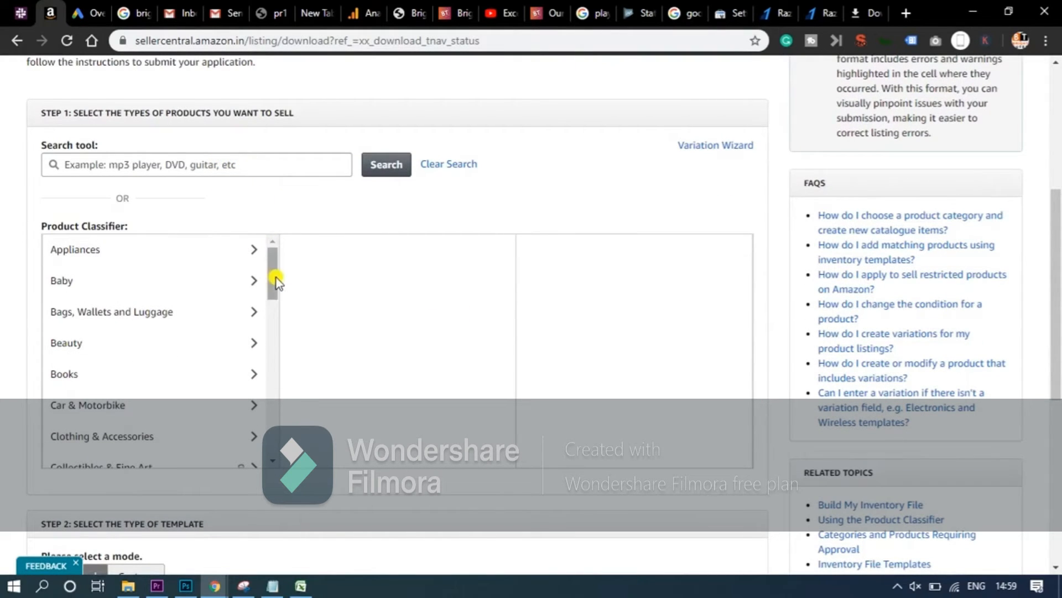
pyautogui.moveTo(276, 279); pyautogui.dragTo(294, 413)
pyautogui.click(137, 414)
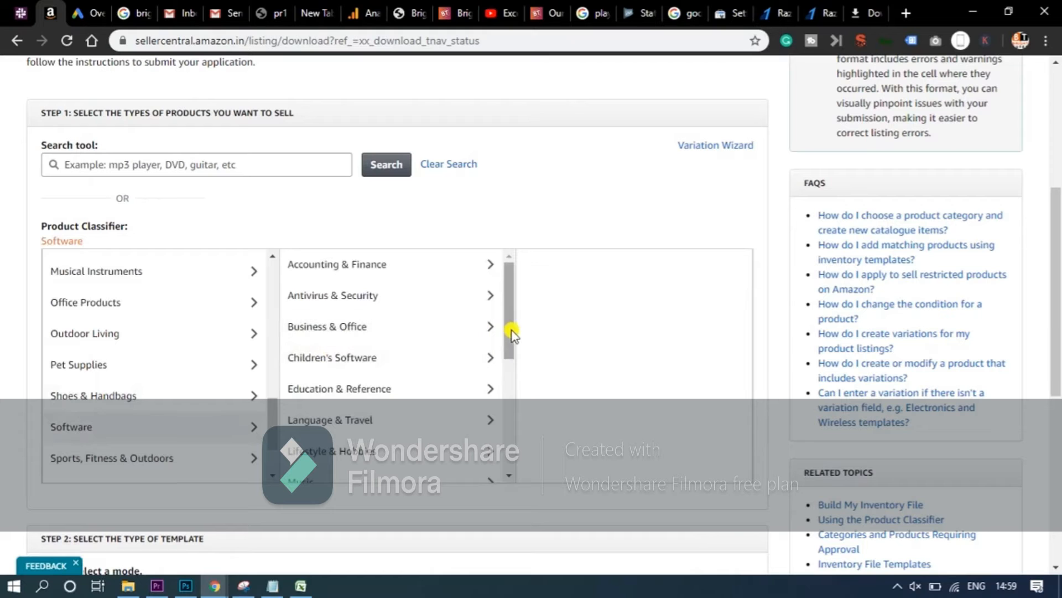
pyautogui.click(388, 391)
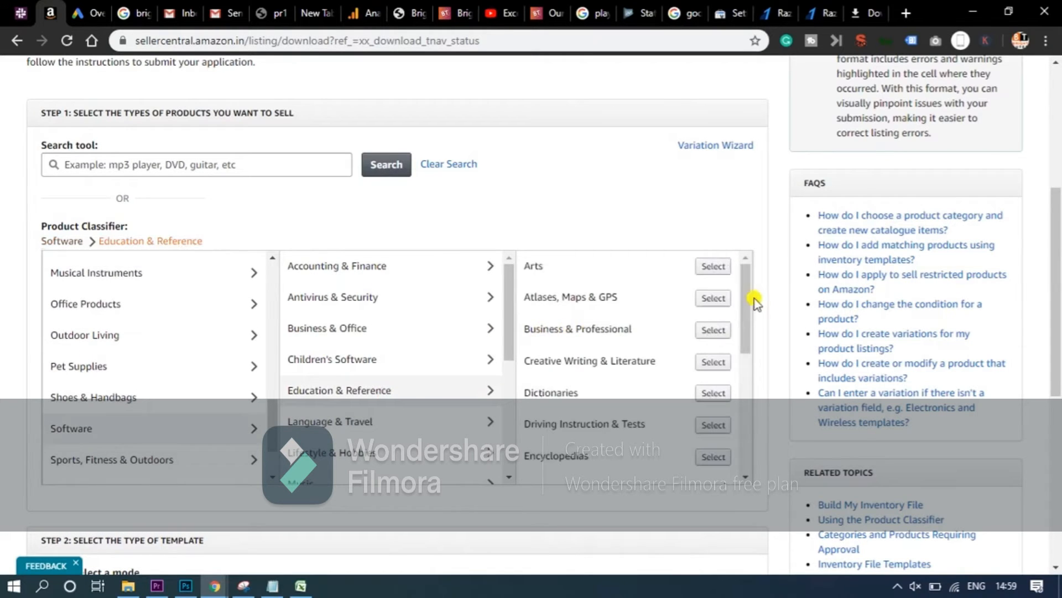
pyautogui.moveTo(749, 302); pyautogui.dragTo(744, 433)
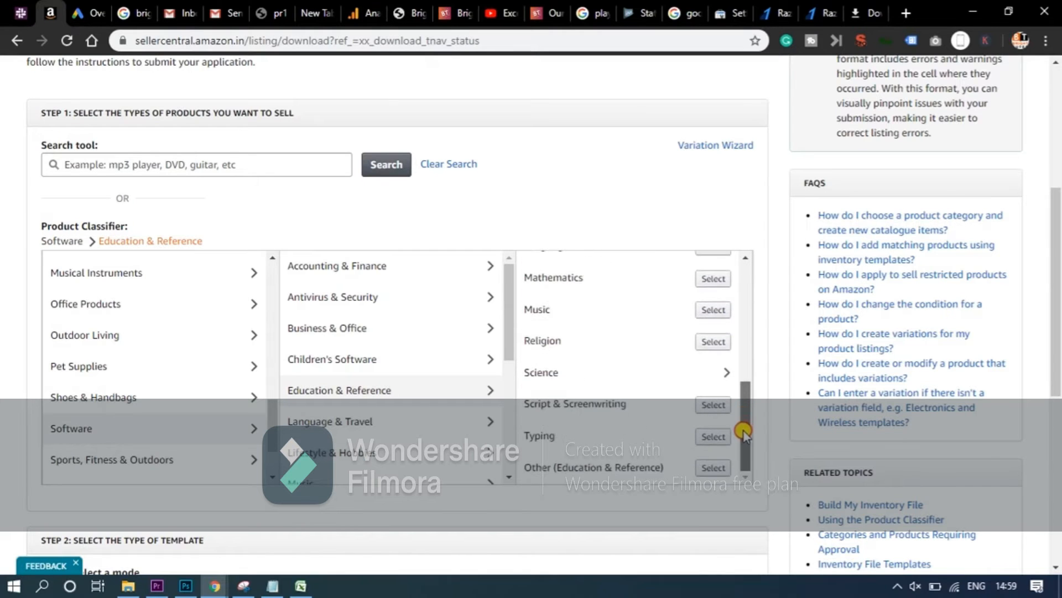
pyautogui.click(706, 469)
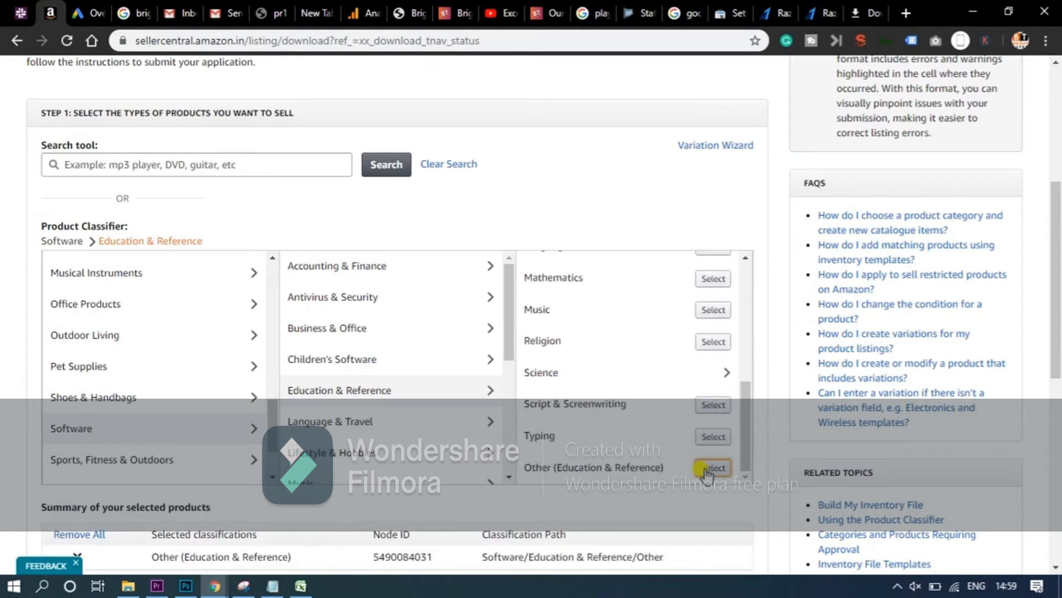
# Step: Generate the inventory template in Advanced mode and open the downloaded workbook in Excel
pyautogui.moveTo(1059, 293); pyautogui.dragTo(1058, 398)
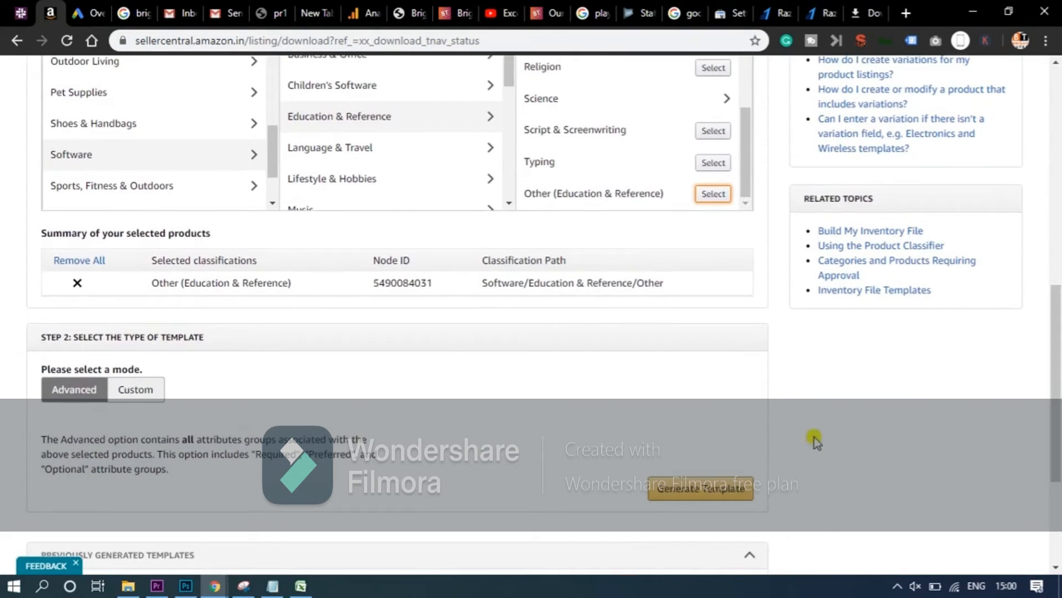
pyautogui.click(703, 492)
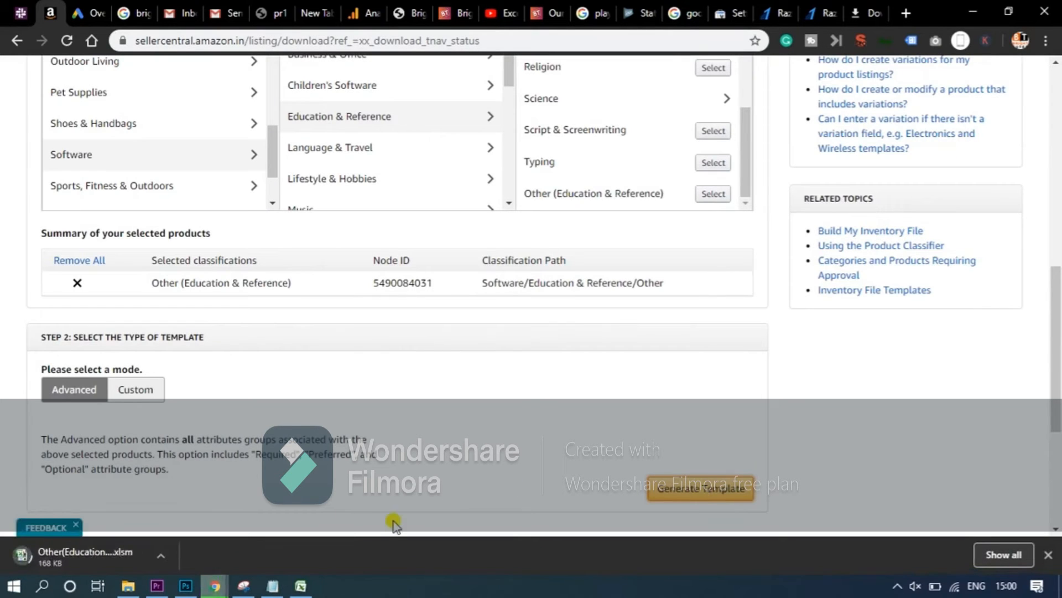
pyautogui.click(86, 551)
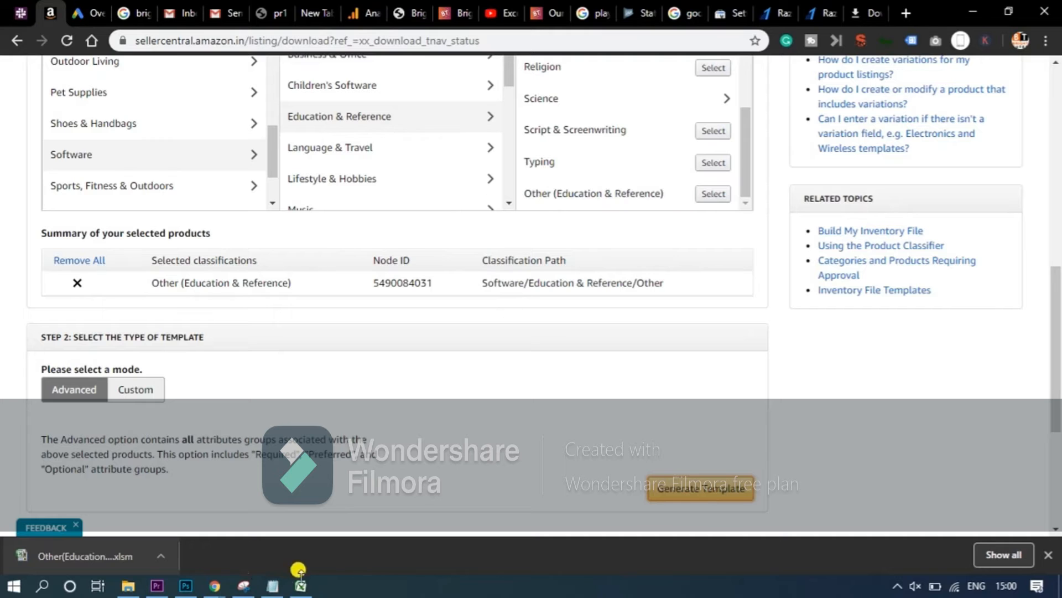
pyautogui.moveTo(303, 586)
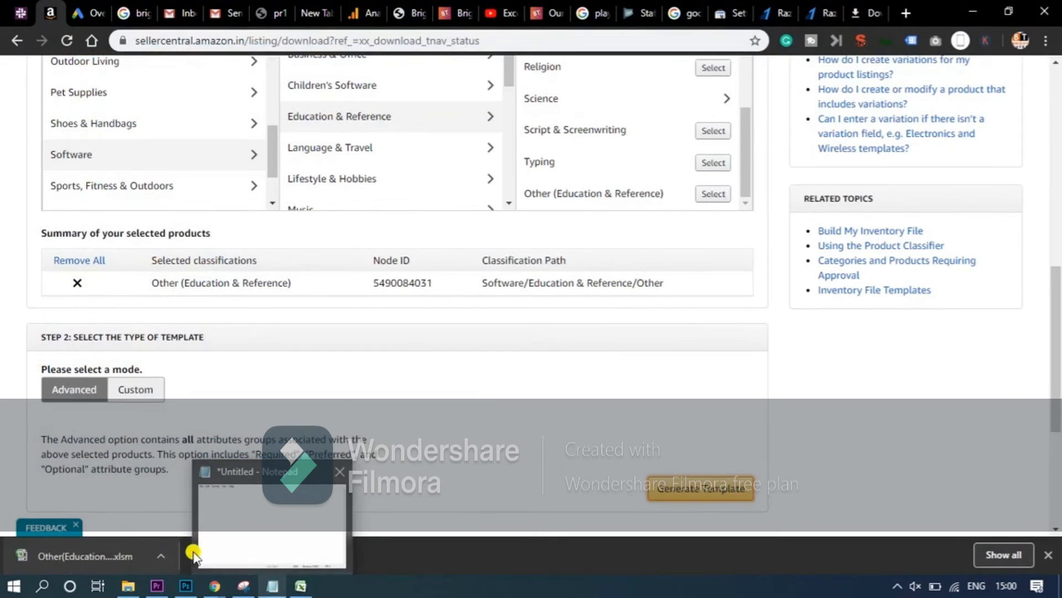
pyautogui.click(83, 555)
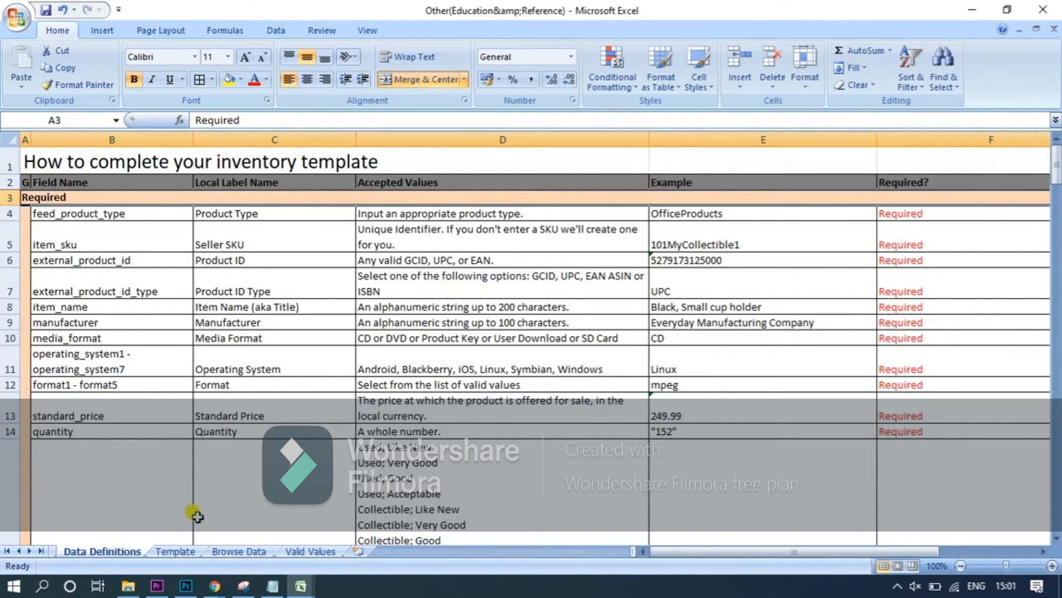
# Step: Examine the Template sheet's column headers, from Product Type through the Images and Basic attribute groups
pyautogui.click(176, 552)
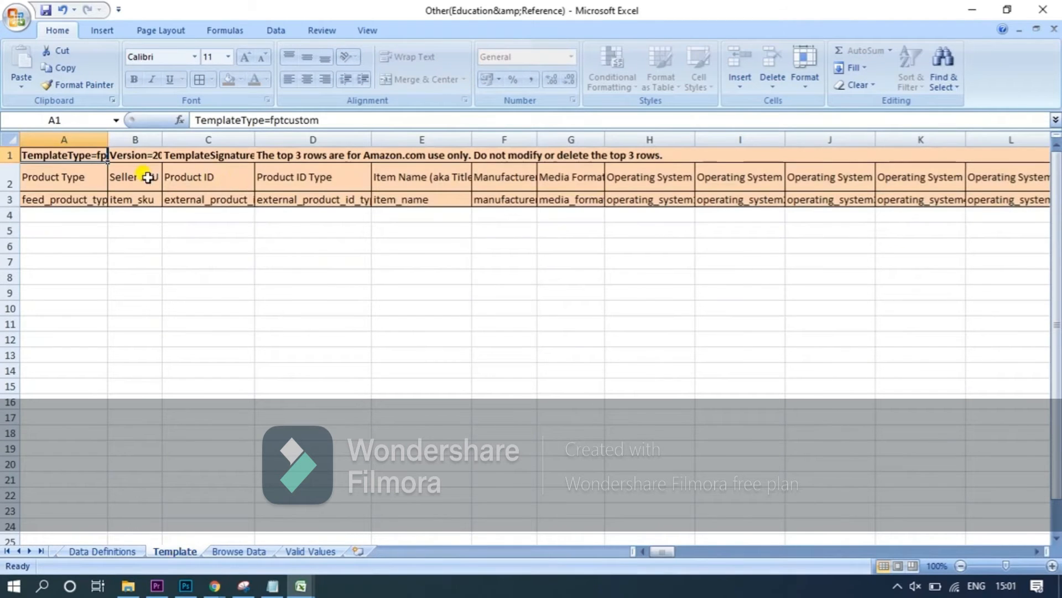
pyautogui.press('Right')
pyautogui.press('Right')
pyautogui.press('Right')
pyautogui.press('Right')
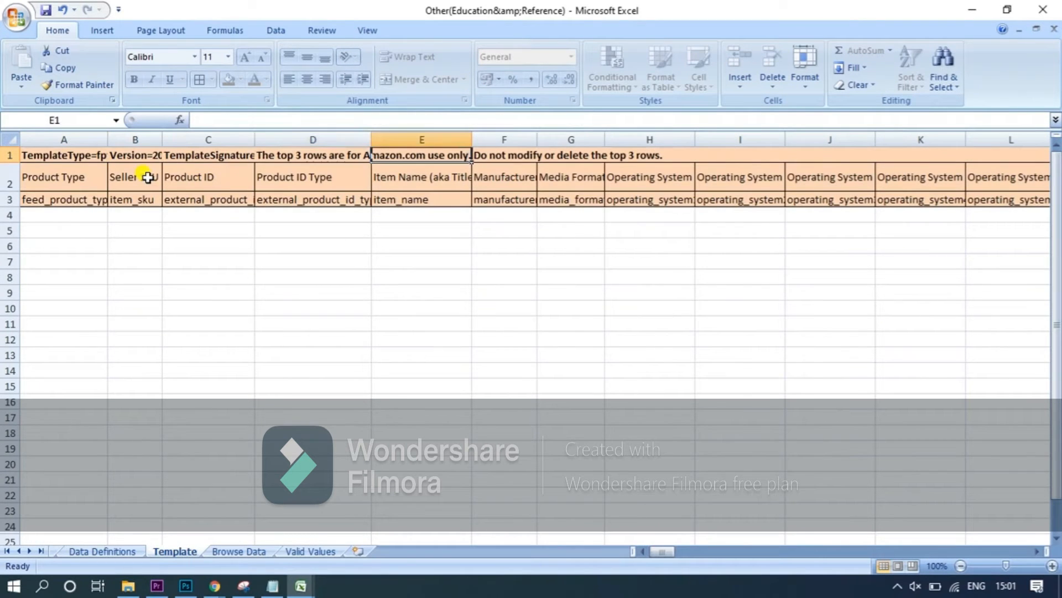
pyautogui.press('Right')
pyautogui.press('Right')
pyautogui.press('Right')
pyautogui.press('Right')
pyautogui.press('Right')
pyautogui.press('Right')
pyautogui.press('Right')
pyautogui.press('Right')
pyautogui.press('Right')
pyautogui.press('Right')
pyautogui.press('Right')
pyautogui.press('Right')
pyautogui.press('Right')
pyautogui.press('Right')
pyautogui.press('Right')
pyautogui.press('Right')
pyautogui.press('Right')
pyautogui.press('Right')
pyautogui.press('Right')
pyautogui.press('Right')
pyautogui.press('Right')
pyautogui.press('Right')
pyautogui.press('Right')
pyautogui.press('Right')
pyautogui.press('Right')
pyautogui.press('Right')
pyautogui.press('Right')
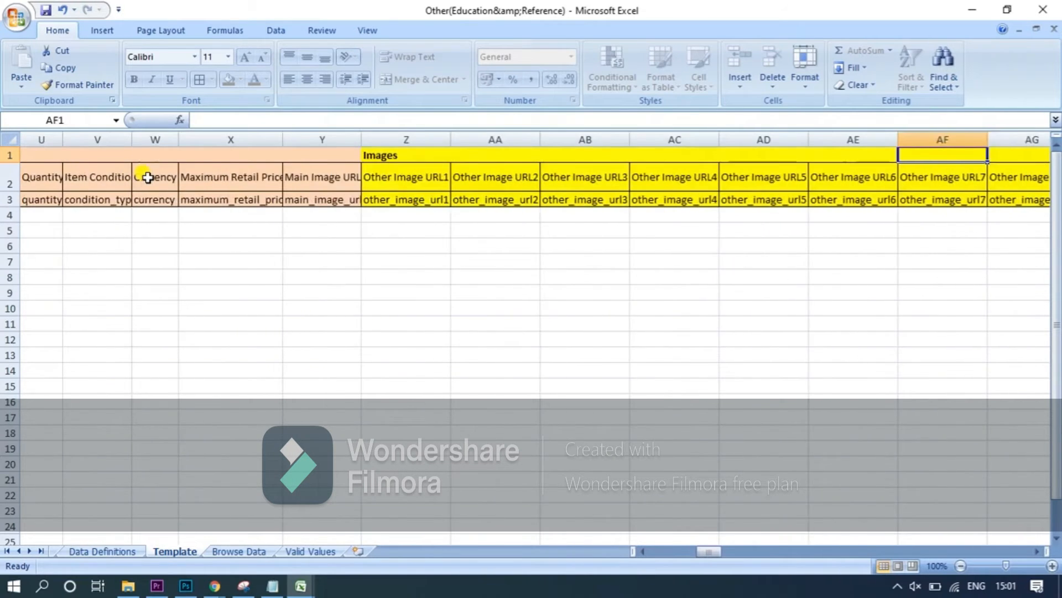
pyautogui.press('Right')
pyautogui.press('Right')
pyautogui.press('Right')
pyautogui.press('Right')
pyautogui.press('Right')
pyautogui.press('Right')
pyautogui.press('Right')
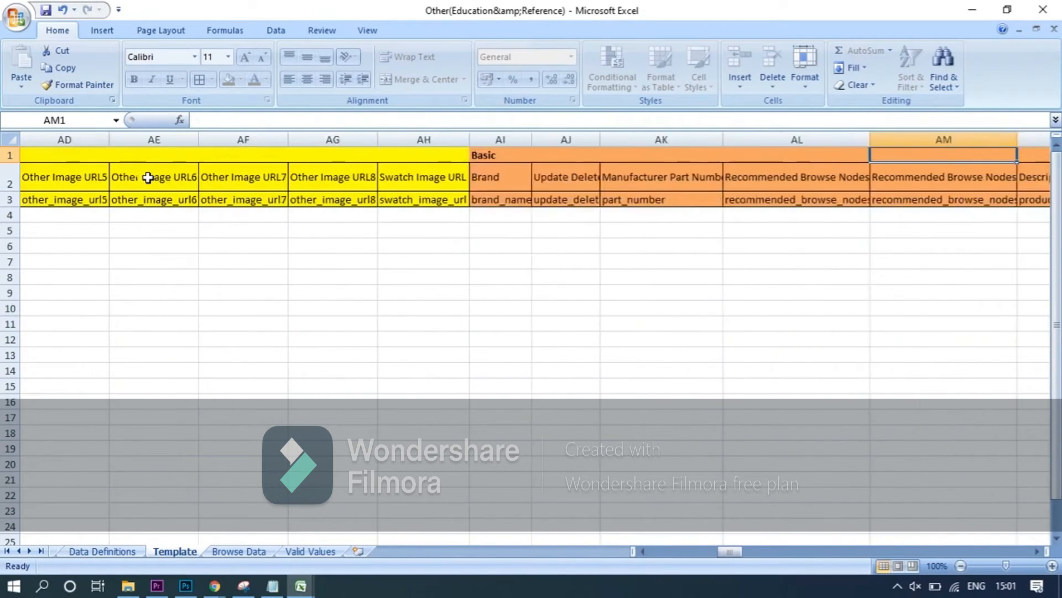
pyautogui.press('Right')
pyautogui.press('Right')
pyautogui.press('Right')
pyautogui.press('Right')
pyautogui.press('Right')
pyautogui.press('Right')
pyautogui.press('Right')
pyautogui.press('Right')
pyautogui.press('Left')
pyautogui.press('Left')
pyautogui.press('Left')
pyautogui.press('Left')
pyautogui.press('Left')
pyautogui.press('Left')
pyautogui.press('Left')
pyautogui.press('Left')
pyautogui.press('Left')
pyautogui.press('Left')
pyautogui.press('Left')
pyautogui.press('Left')
pyautogui.press('Left')
pyautogui.press('Left')
pyautogui.press('Left')
pyautogui.press('Left')
pyautogui.press('Left')
pyautogui.press('Left')
pyautogui.press('Left')
pyautogui.press('Left')
pyautogui.press('Left')
pyautogui.press('Right')
pyautogui.press('Right')
pyautogui.press('Right')
pyautogui.press('Right')
pyautogui.press('Left')
pyautogui.press('Left')
pyautogui.press('Left')
pyautogui.press('Left')
pyautogui.press('Left')
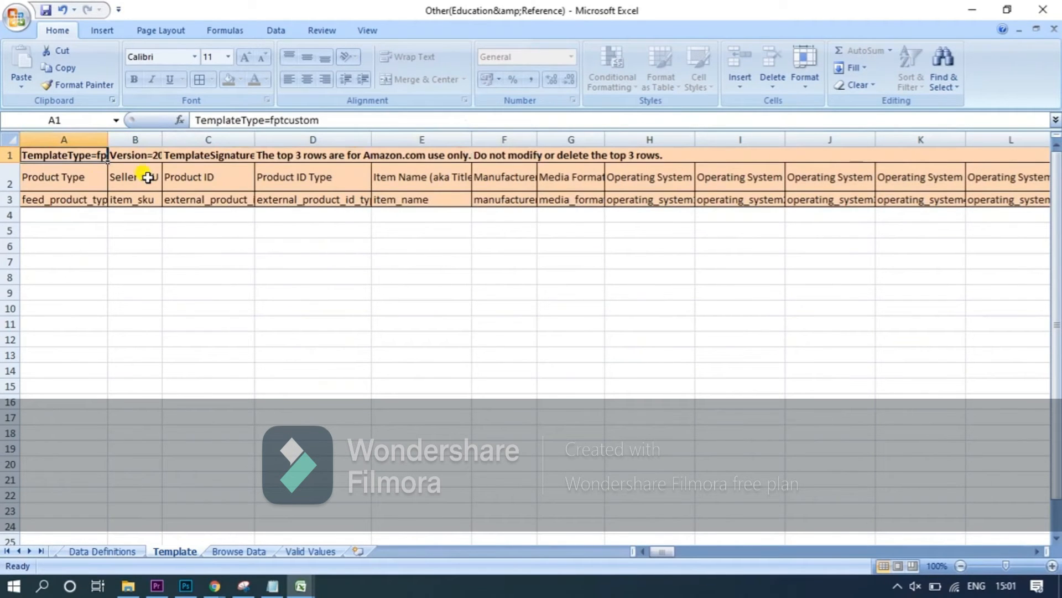
pyautogui.click(228, 168)
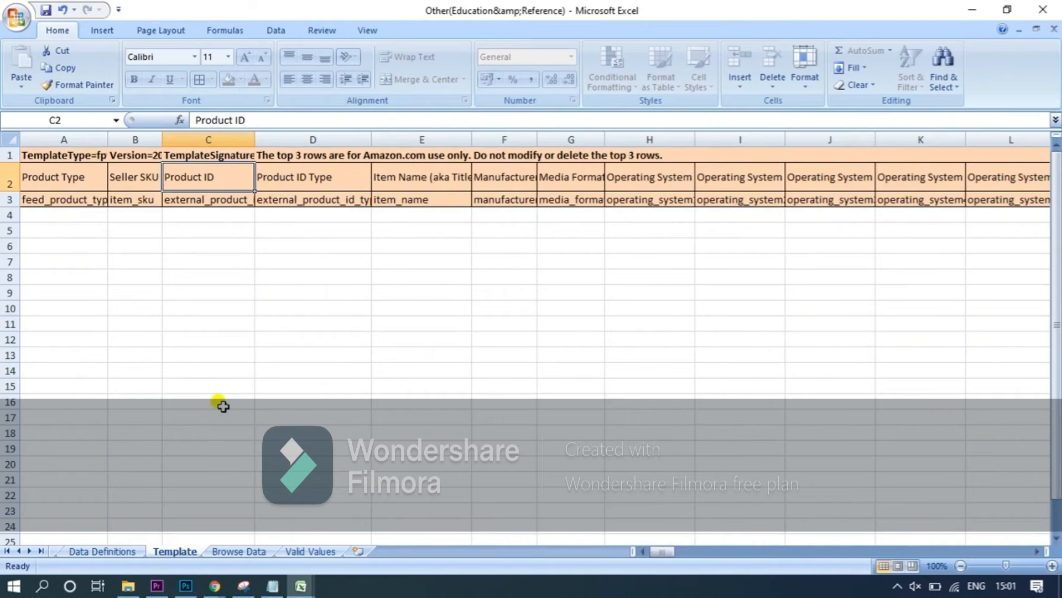
# Step: Examine the required fields on the Data Definitions sheet, including their accepted values and examples
pyautogui.click(104, 553)
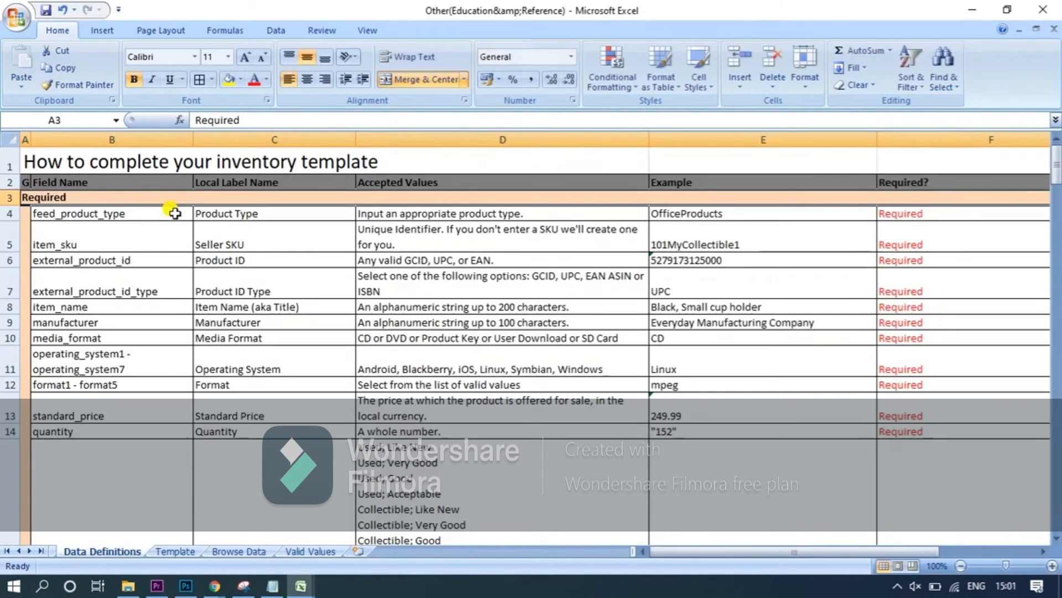
pyautogui.click(149, 213)
pyautogui.press('Right')
pyautogui.press('Right')
pyautogui.press('Right')
pyautogui.press('Right')
pyautogui.press('Right')
pyautogui.press('Right')
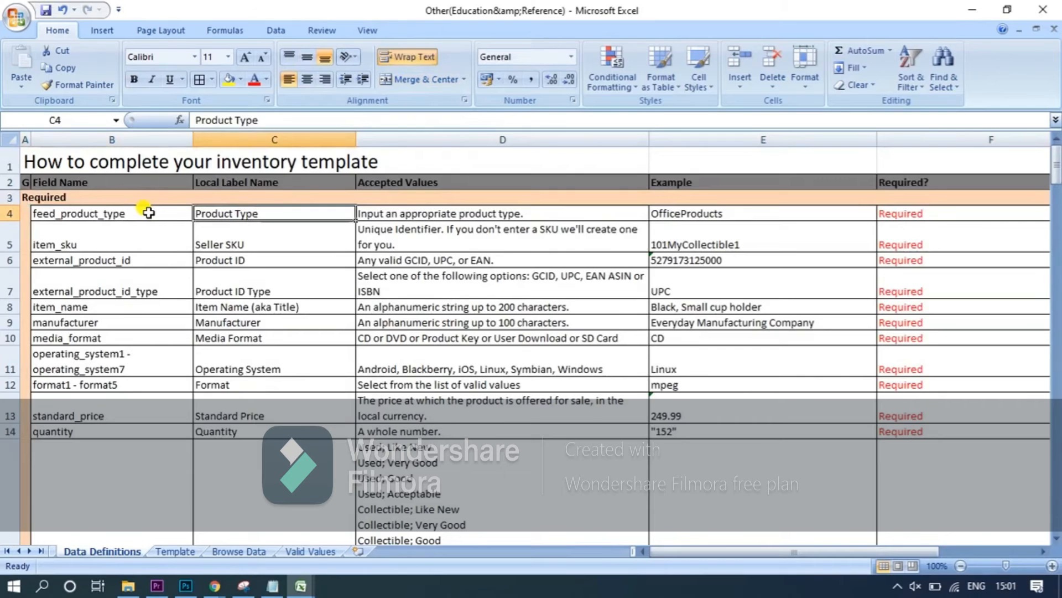
pyautogui.press('Left')
pyautogui.press('Left')
pyautogui.press('Left')
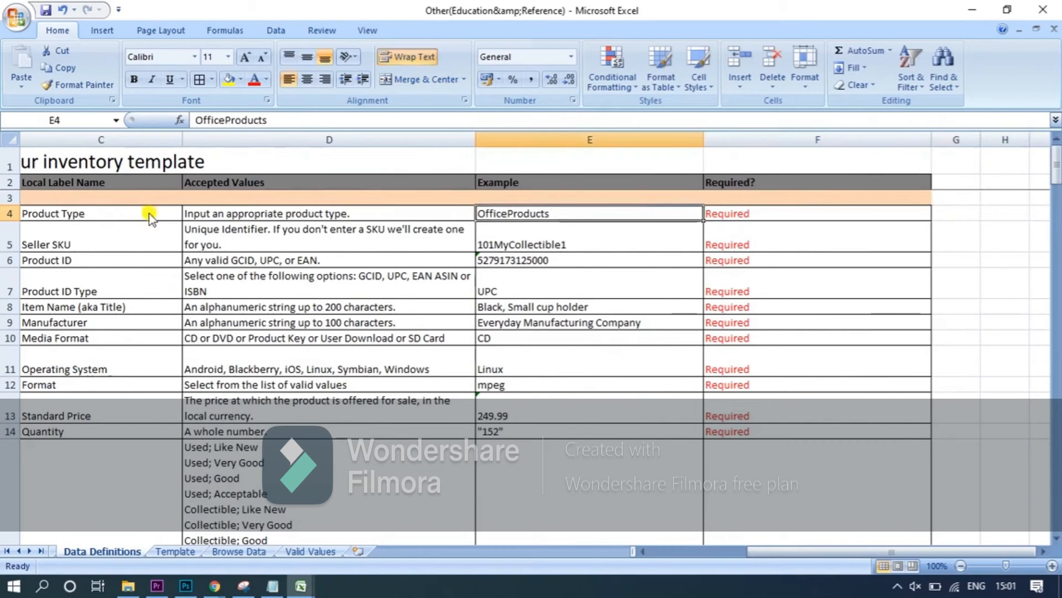
pyautogui.press('Right')
pyautogui.press('Down')
pyautogui.press('Down')
pyautogui.press('Down')
pyautogui.press('Down')
pyautogui.press('Down')
pyautogui.press('Down')
pyautogui.press('Down')
pyautogui.press('Down')
pyautogui.press('Down')
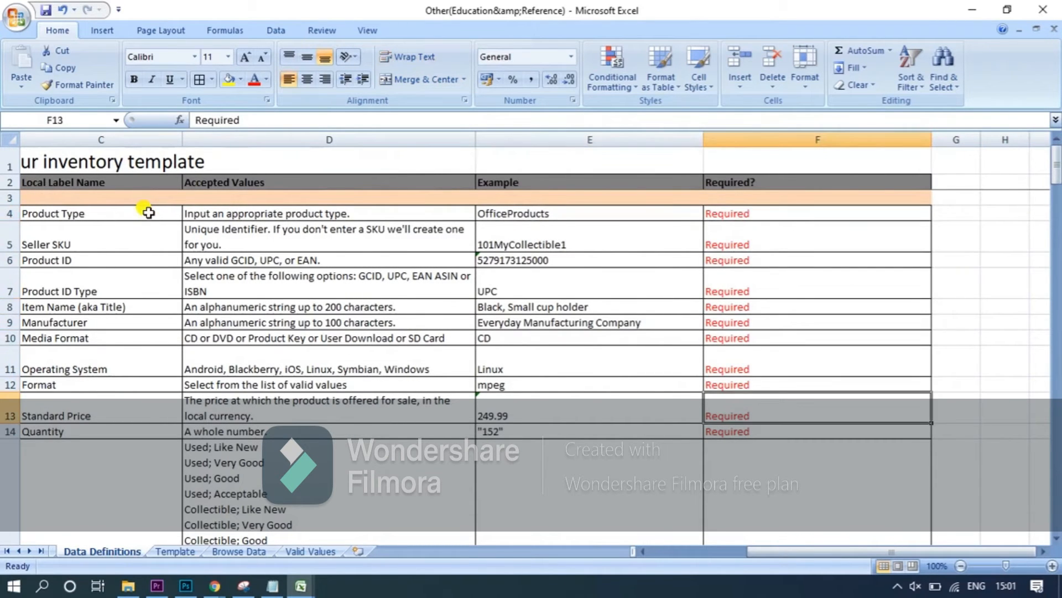
pyautogui.press('Left')
pyautogui.press('Home')
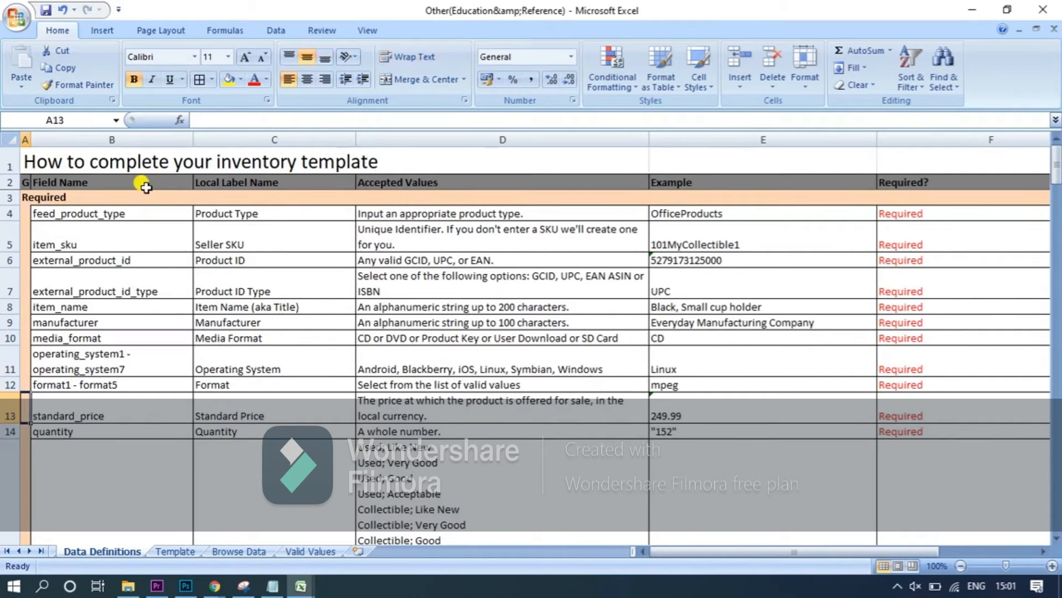
# Step: Read the accepted values and example for the main_image_url field on the Data Definitions sheet
pyautogui.click(136, 198)
pyautogui.click(104, 386)
pyautogui.press('Down')
pyautogui.press('Down')
pyautogui.press('Down')
pyautogui.press('Down')
pyautogui.press('Down')
pyautogui.press('Down')
pyautogui.press('Down')
pyautogui.press('Down')
pyautogui.press('Down')
pyautogui.press('Up')
pyautogui.press('Up')
pyautogui.press('Up')
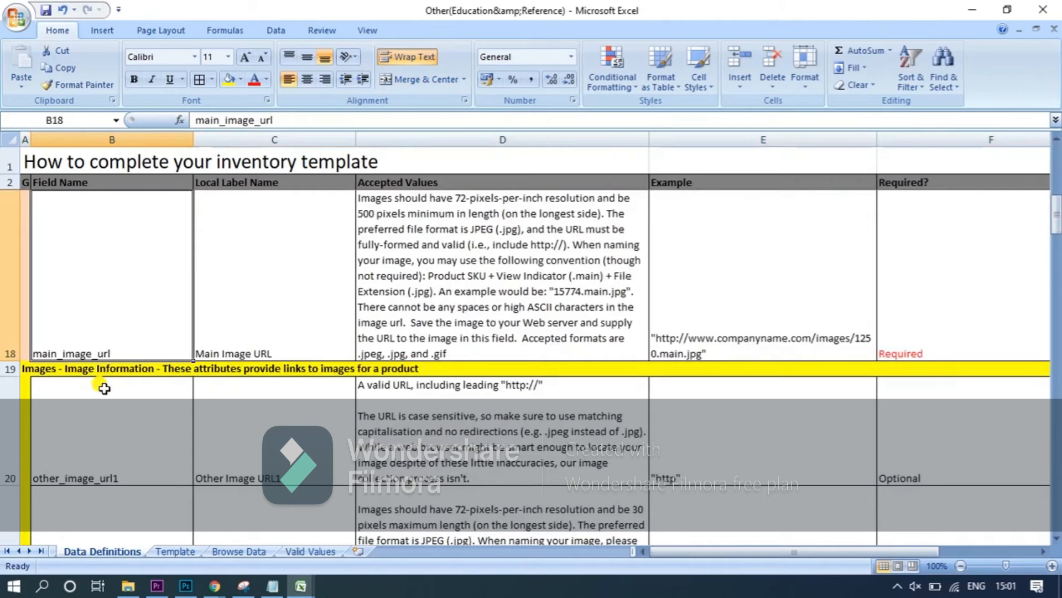
pyautogui.press('Right')
pyautogui.press('Right')
pyautogui.press('Right')
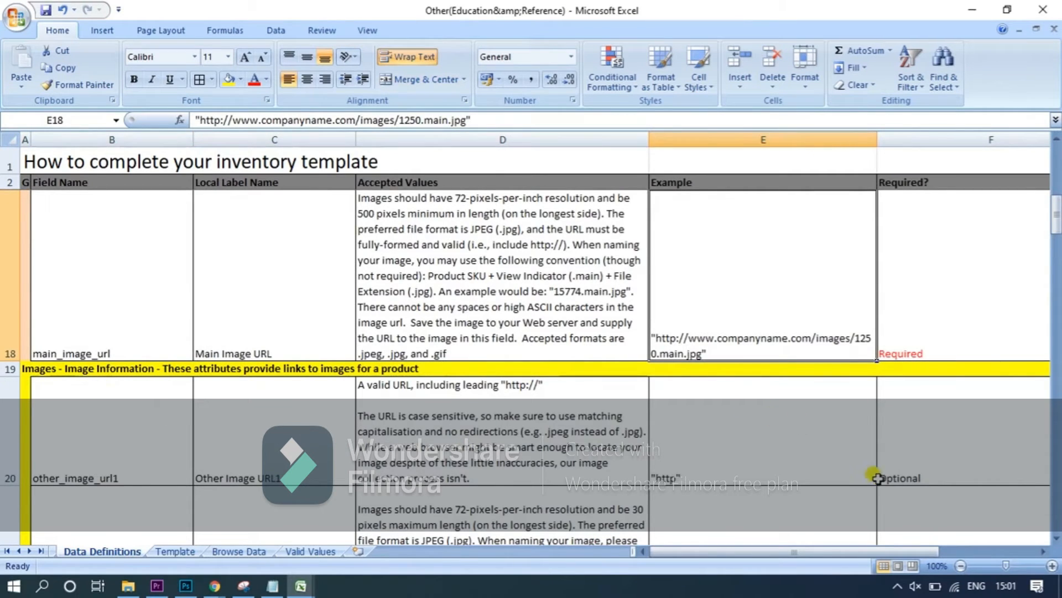
# Step: Examine the optional fields on the Data Definitions sheet, from other_image_url1 through Bullet Point
pyautogui.click(913, 459)
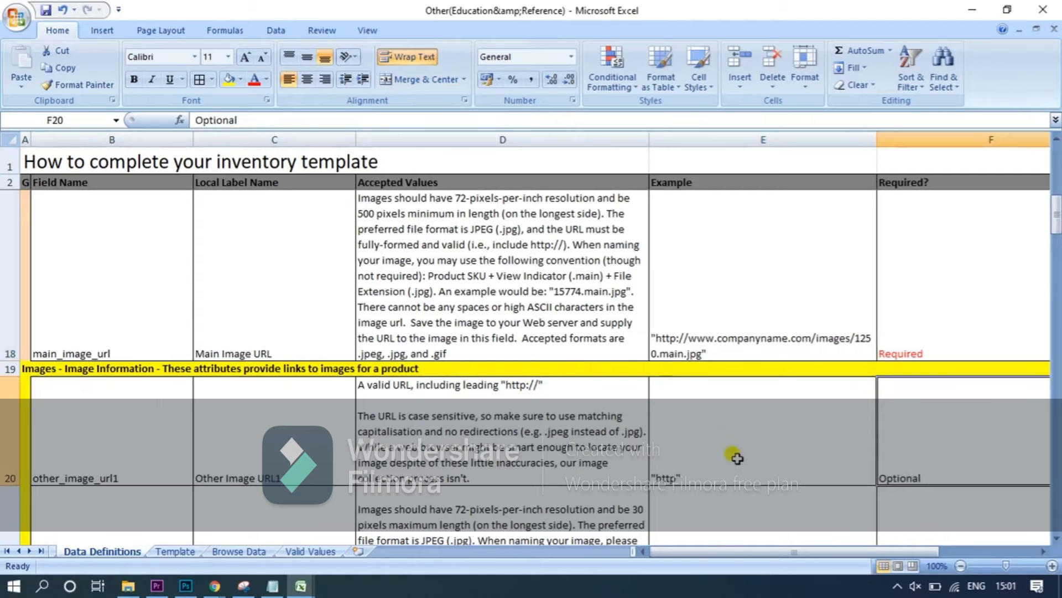
pyautogui.press('Down')
pyautogui.press('Down')
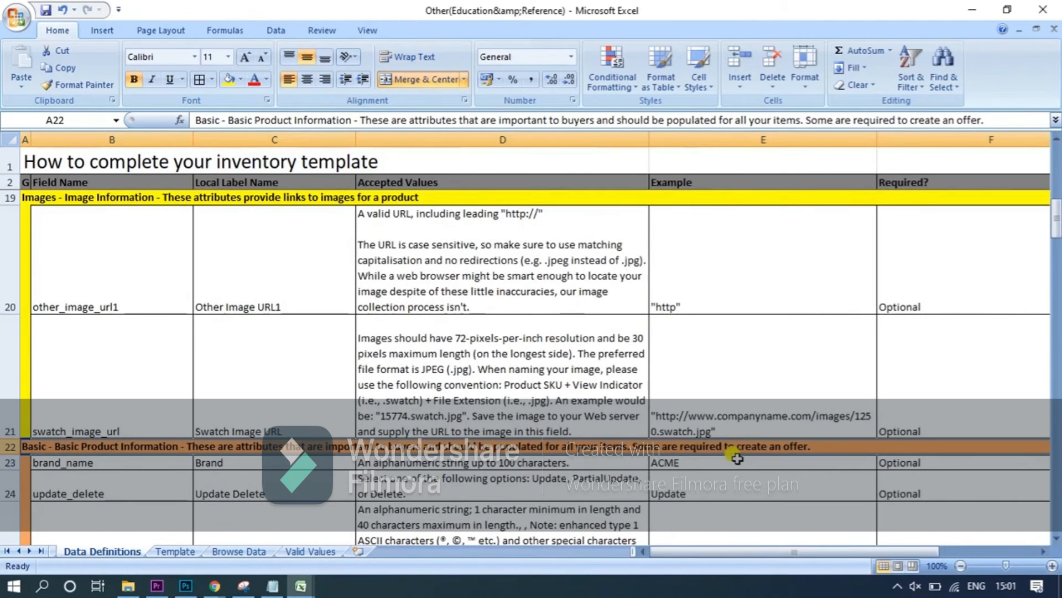
pyautogui.press('Down')
pyautogui.press('Down')
pyautogui.press('Down')
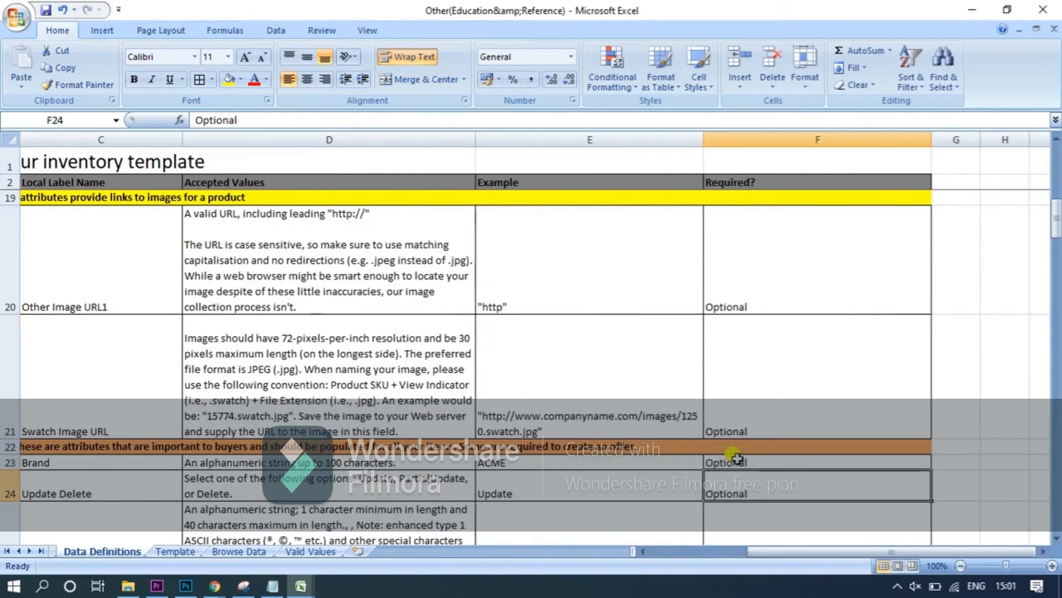
pyautogui.press('Down')
pyautogui.press('Down')
pyautogui.press('Down')
pyautogui.press('Down')
pyautogui.press('Down')
pyautogui.press('Down')
pyautogui.press('Down')
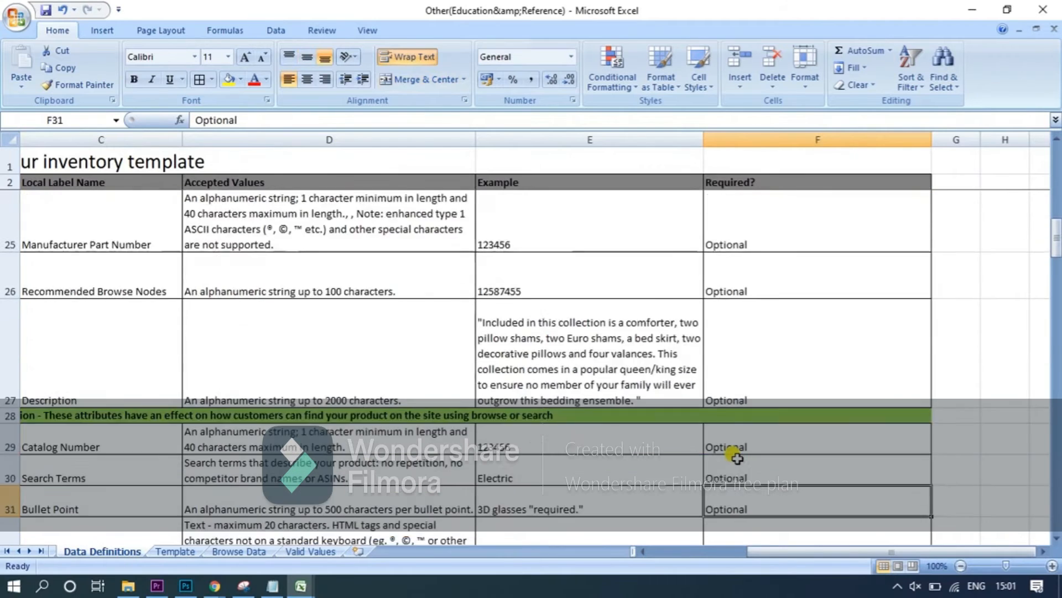
# Step: Return to the start of the Data Definitions sheet and check the Product Type example in the required fields
pyautogui.press('Up')
pyautogui.press('Up')
pyautogui.press('Up')
pyautogui.press('Up')
pyautogui.press('Up')
pyautogui.press('Up')
pyautogui.press('Up')
pyautogui.press('Up')
pyautogui.press('Up')
pyautogui.press('Up')
pyautogui.press('Up')
pyautogui.press('Up')
pyautogui.press('Up')
pyautogui.press('Up')
pyautogui.press('Up')
pyautogui.press('Up')
pyautogui.press('Up')
pyautogui.press('Up')
pyautogui.press('Up')
pyautogui.press('Up')
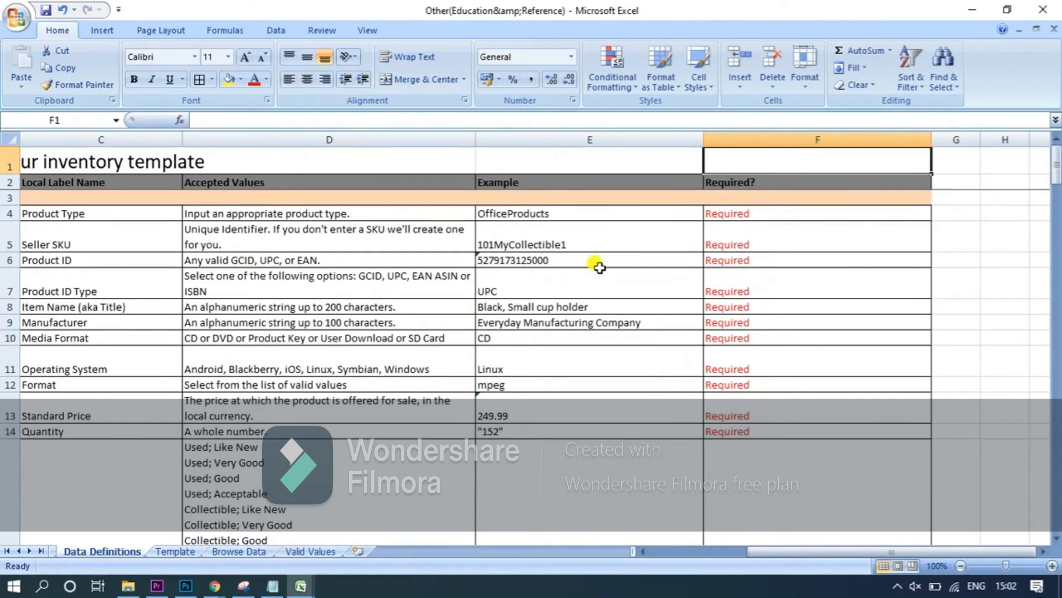
pyautogui.click(544, 213)
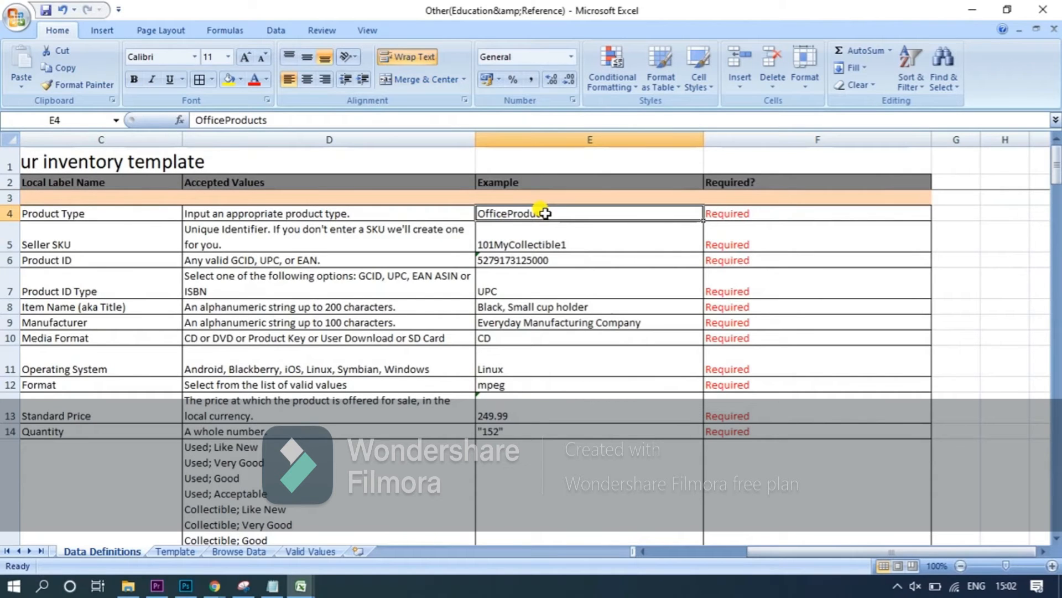
pyautogui.click(518, 197)
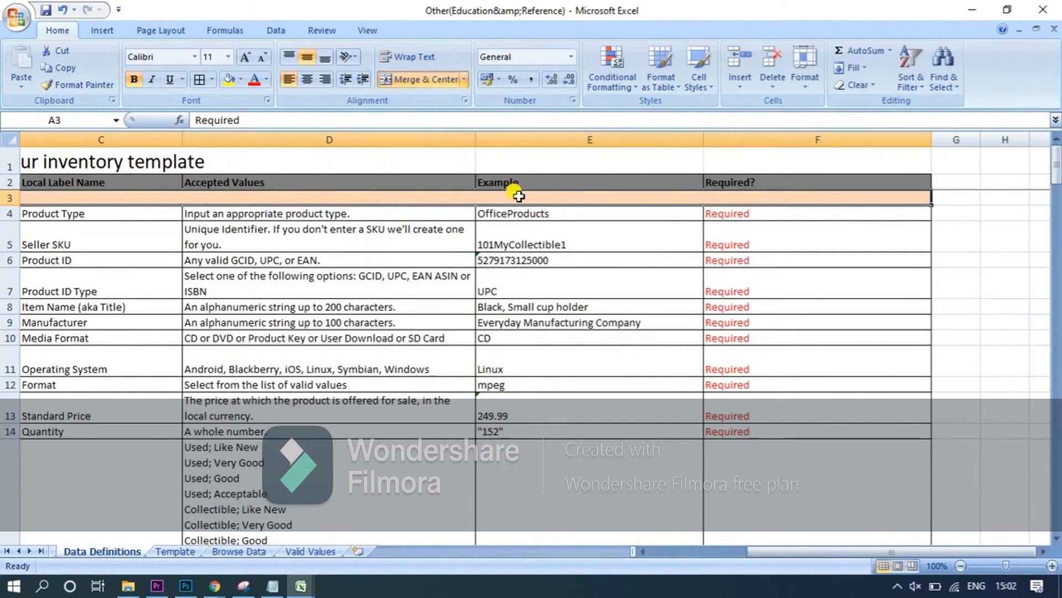
# Step: Switch to the Templates 3 workbook and view the available Product Type options for the first product
pyautogui.click(302, 584)
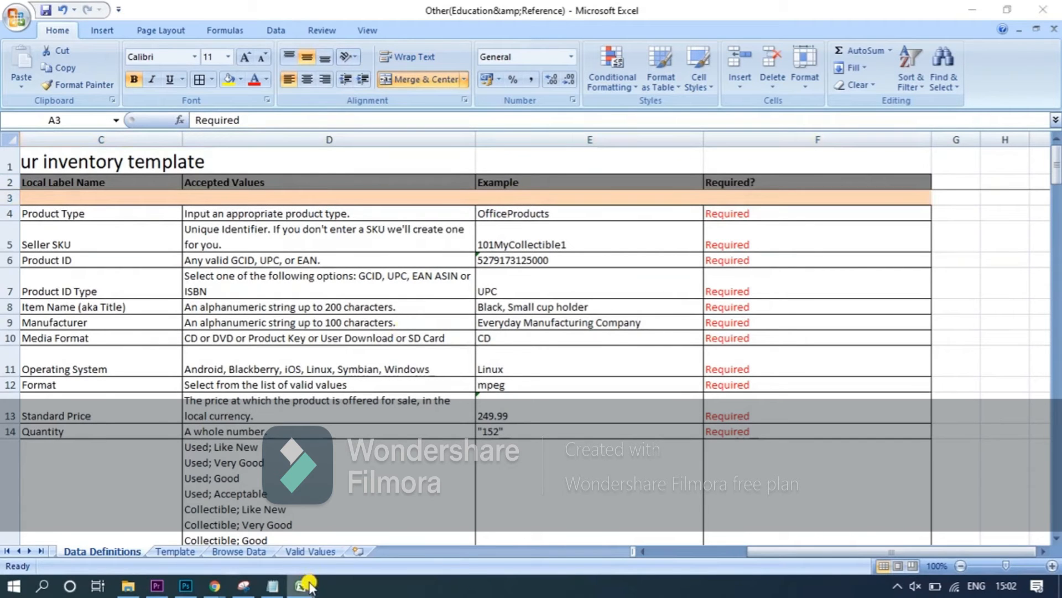
pyautogui.click(249, 550)
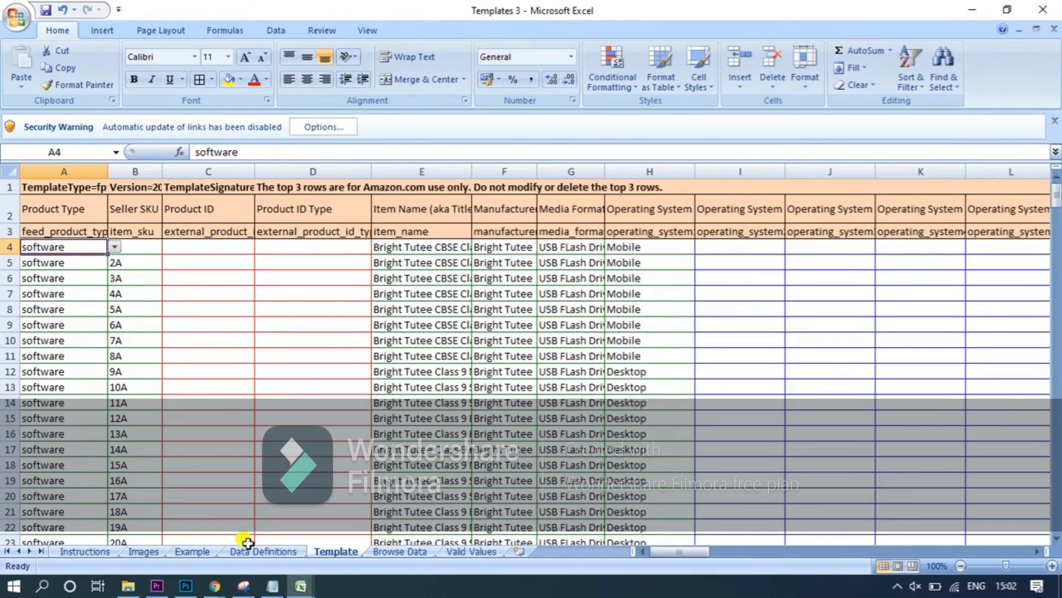
pyautogui.click(155, 247)
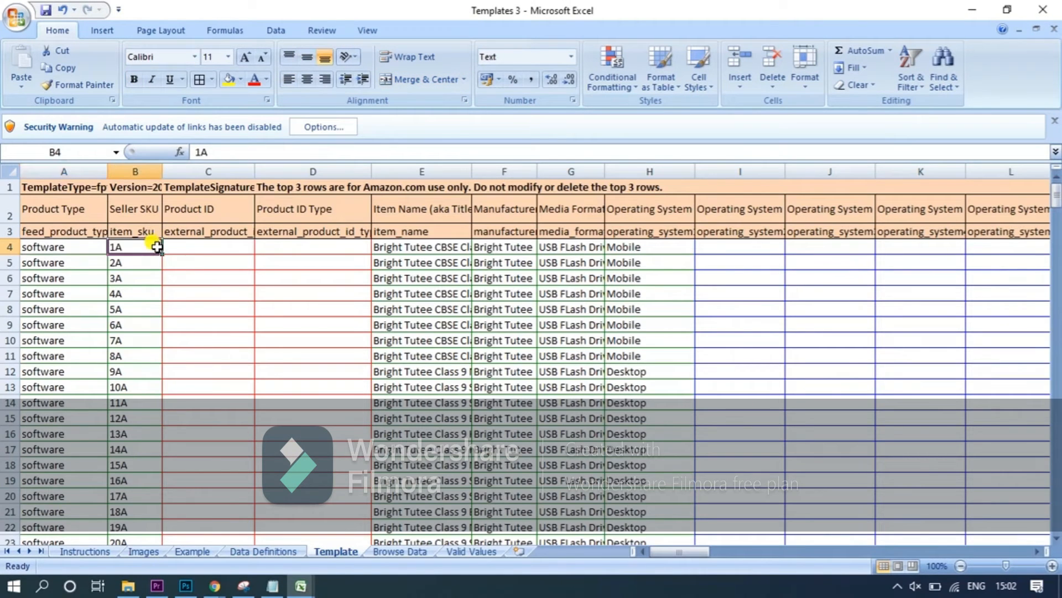
pyautogui.click(83, 245)
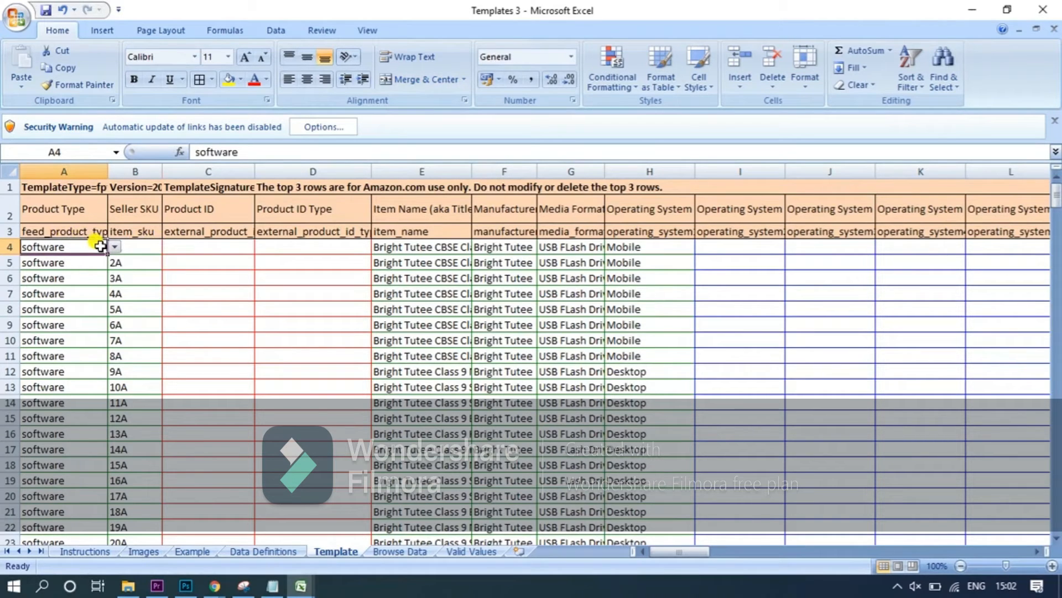
pyautogui.click(114, 246)
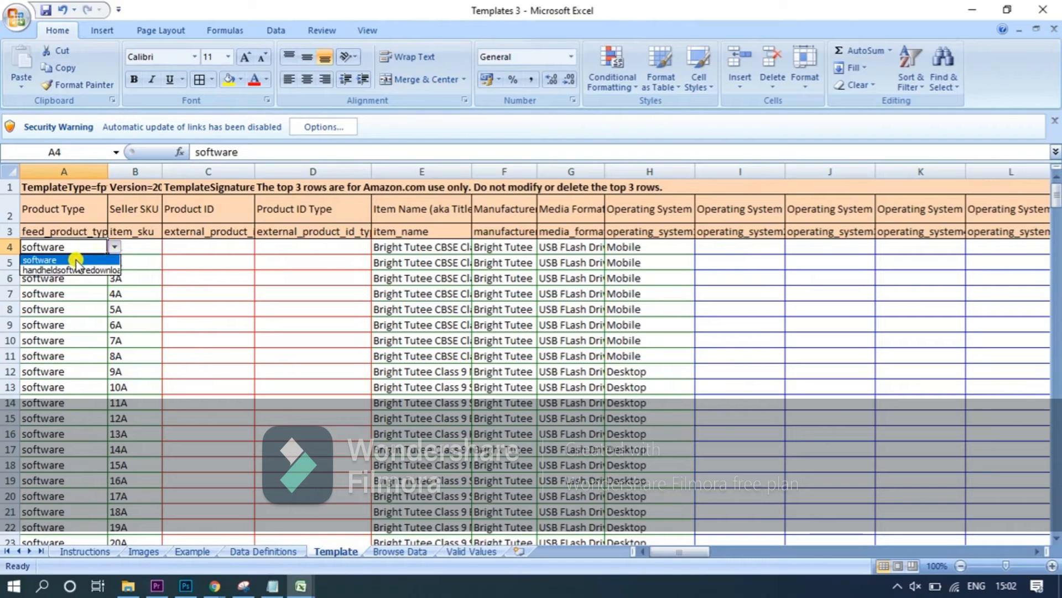
pyautogui.click(114, 246)
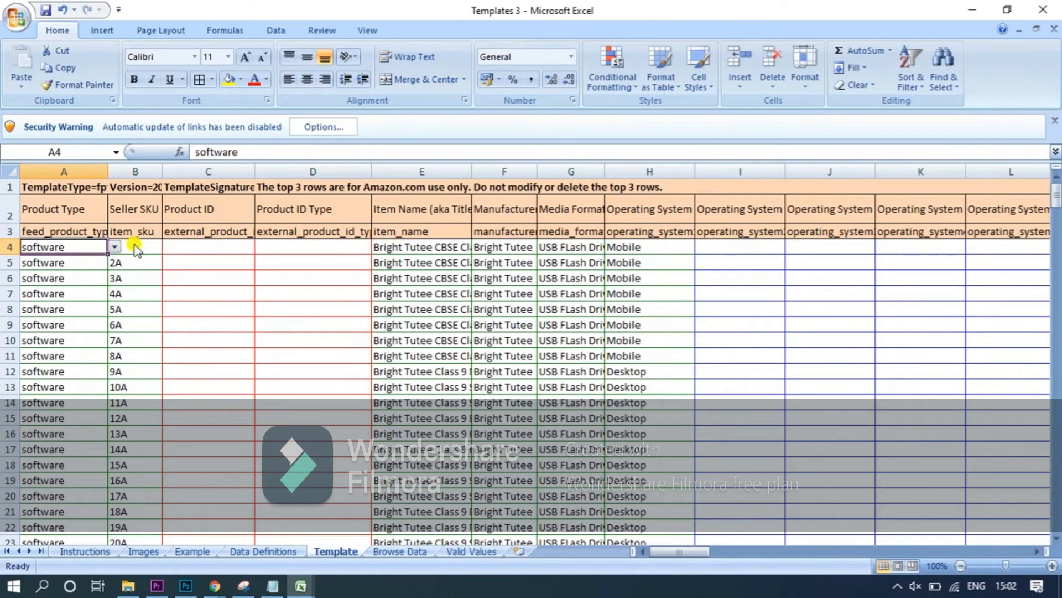
# Step: Examine the first product's Seller SKU and Product ID cells and the accepted identifiers for external_product_id
pyautogui.click(135, 247)
pyautogui.doubleClick(134, 246)
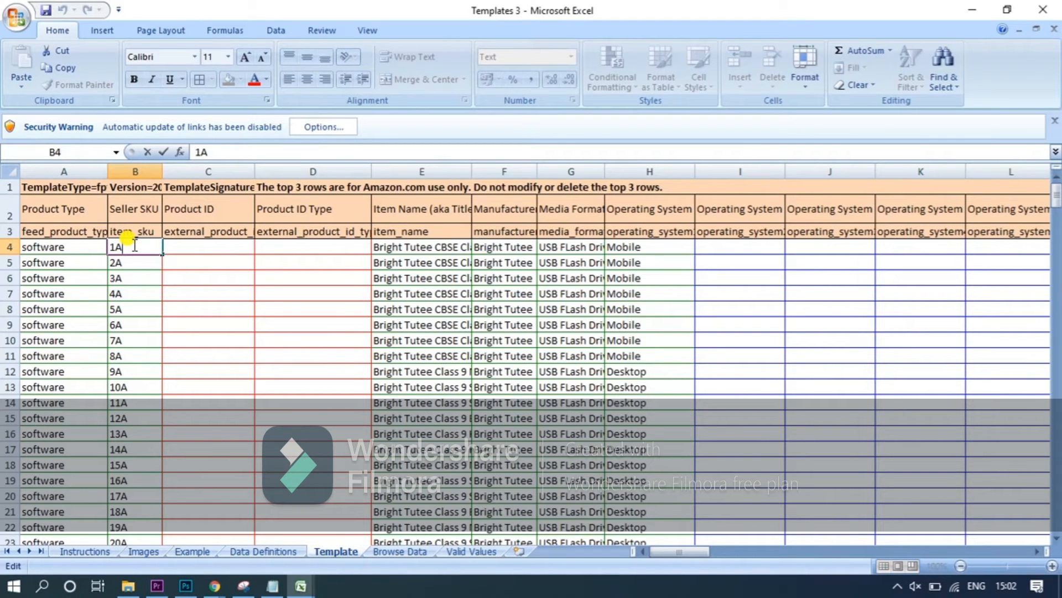
pyautogui.click(190, 244)
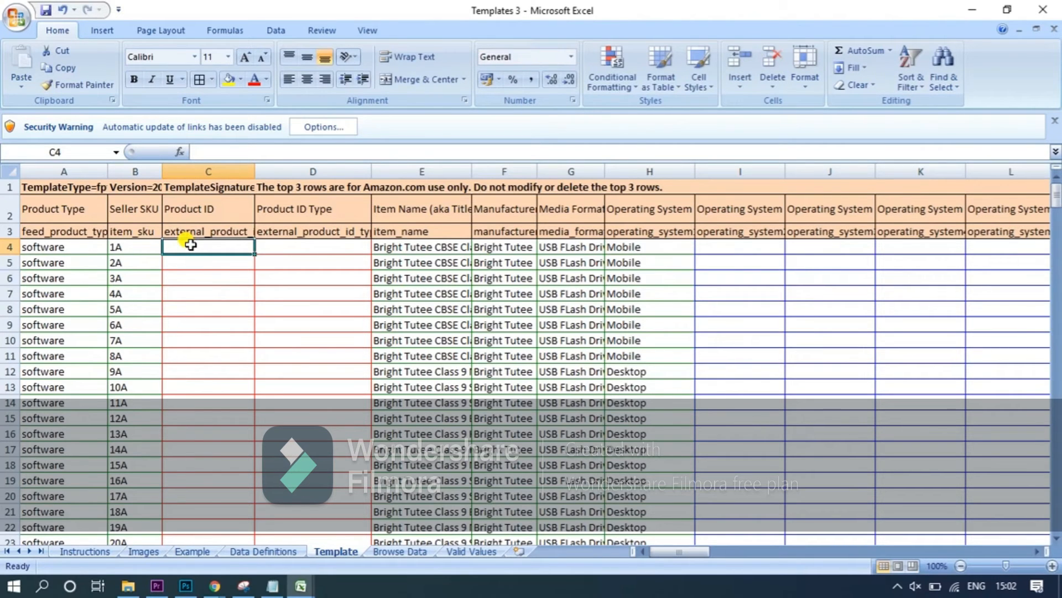
pyautogui.click(195, 208)
pyautogui.click(280, 204)
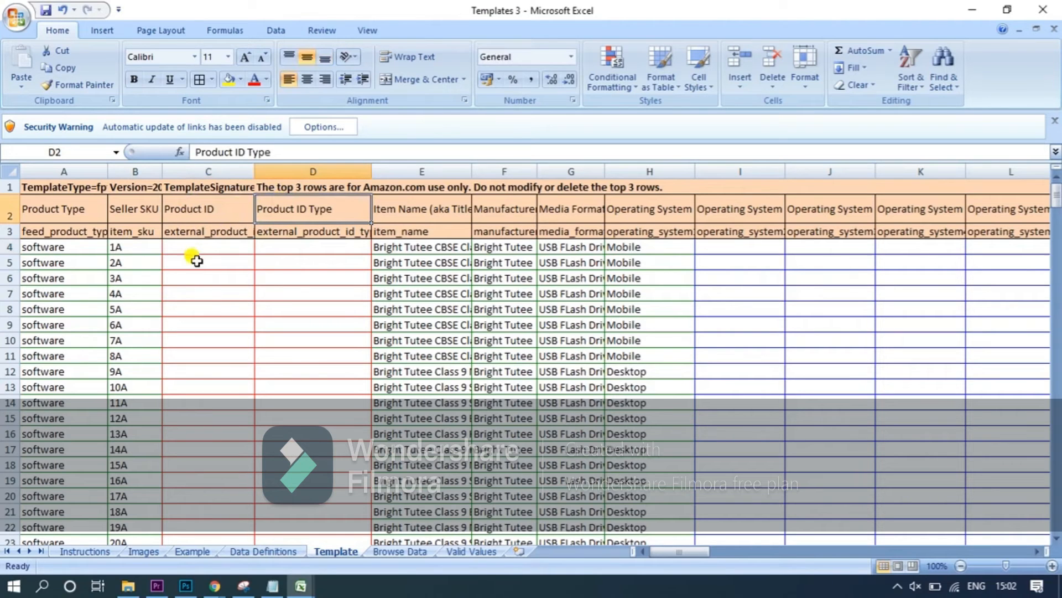
pyautogui.click(205, 245)
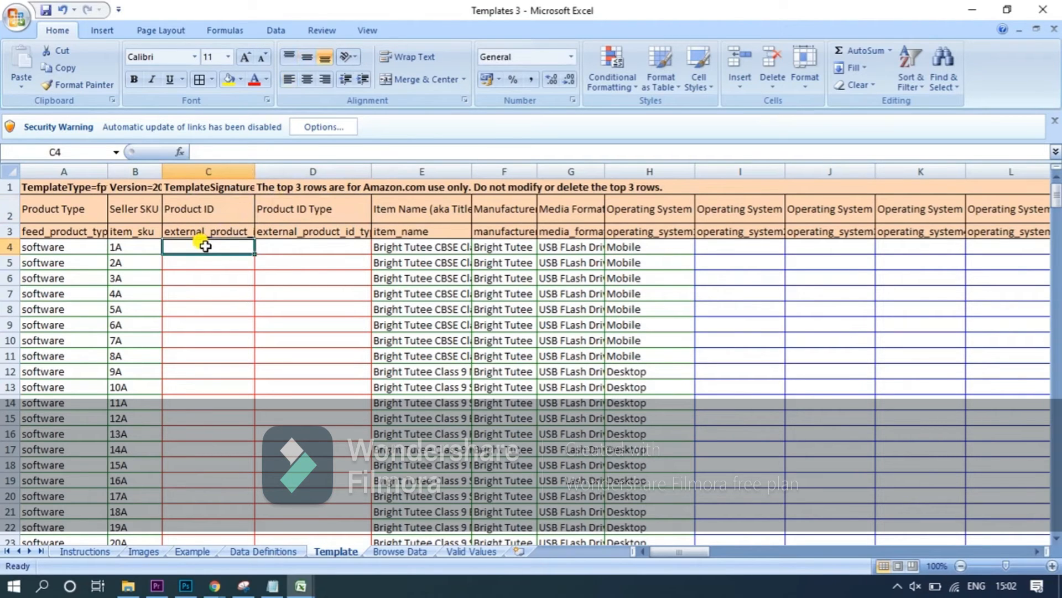
pyautogui.click(74, 247)
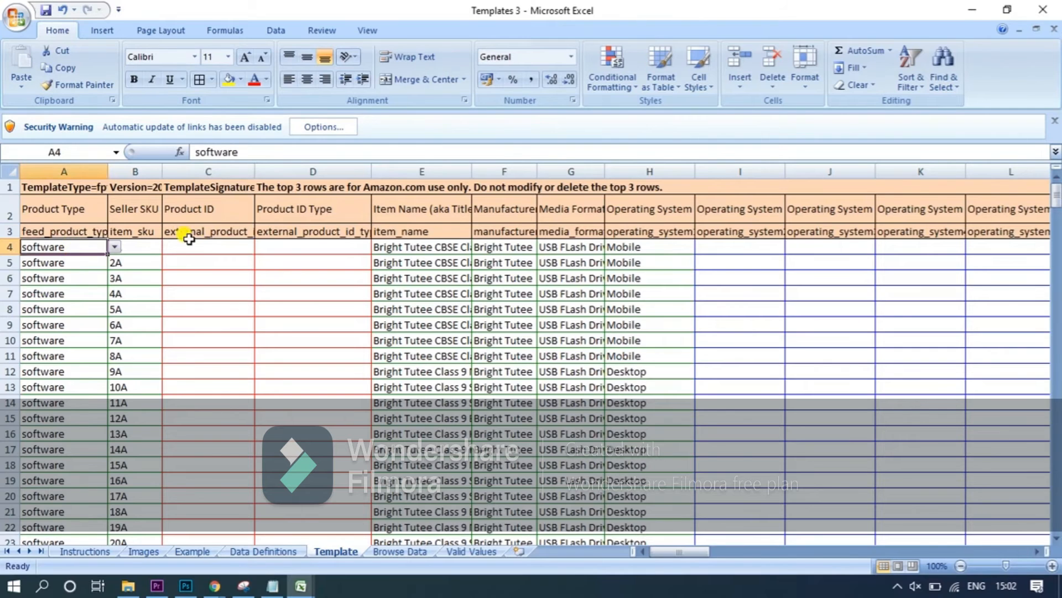
pyautogui.click(217, 233)
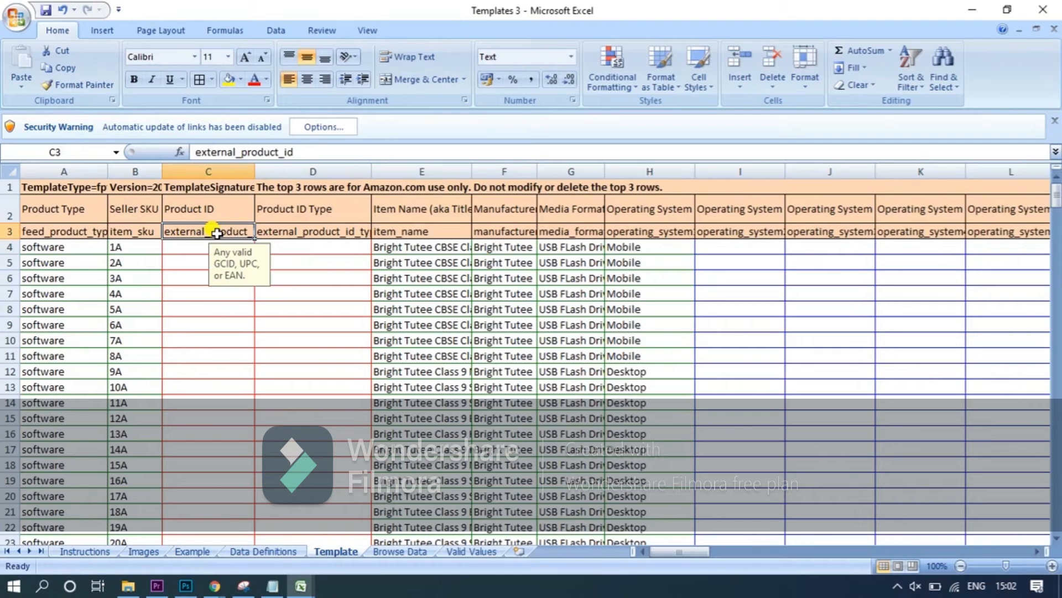
pyautogui.click(197, 245)
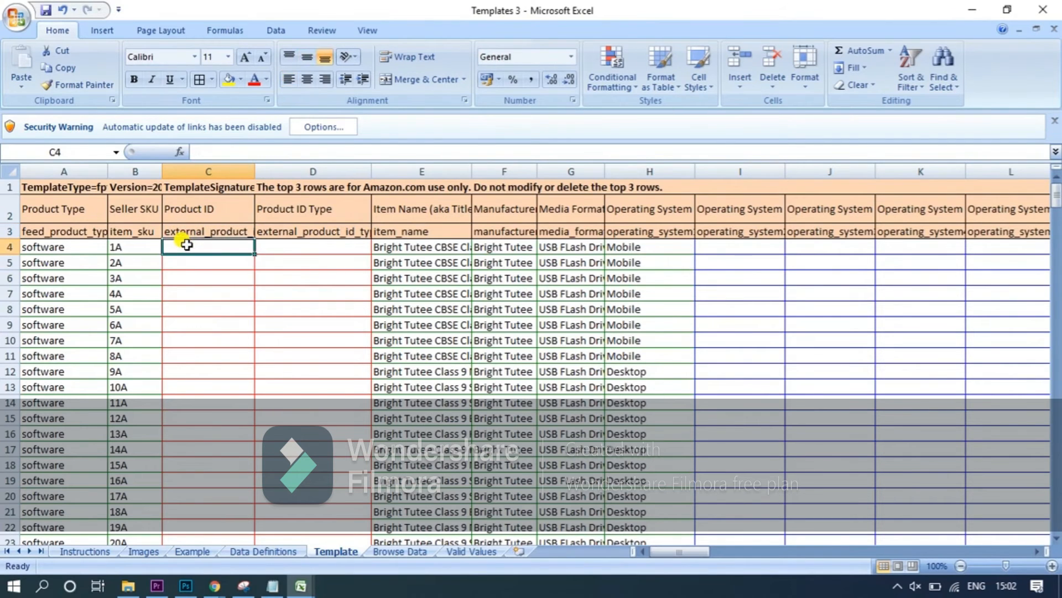
pyautogui.click(77, 254)
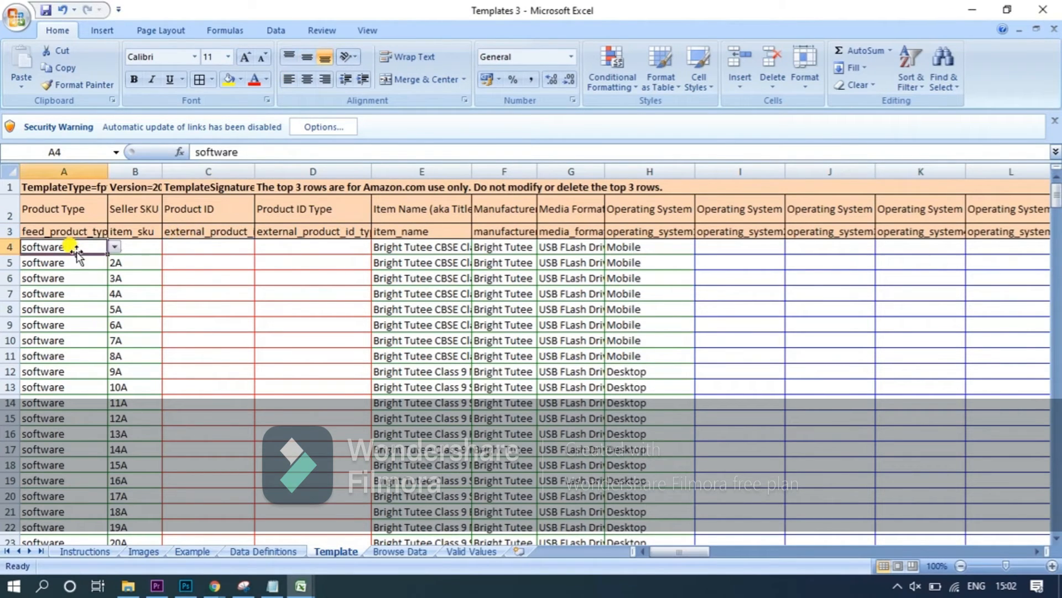
pyautogui.click(197, 245)
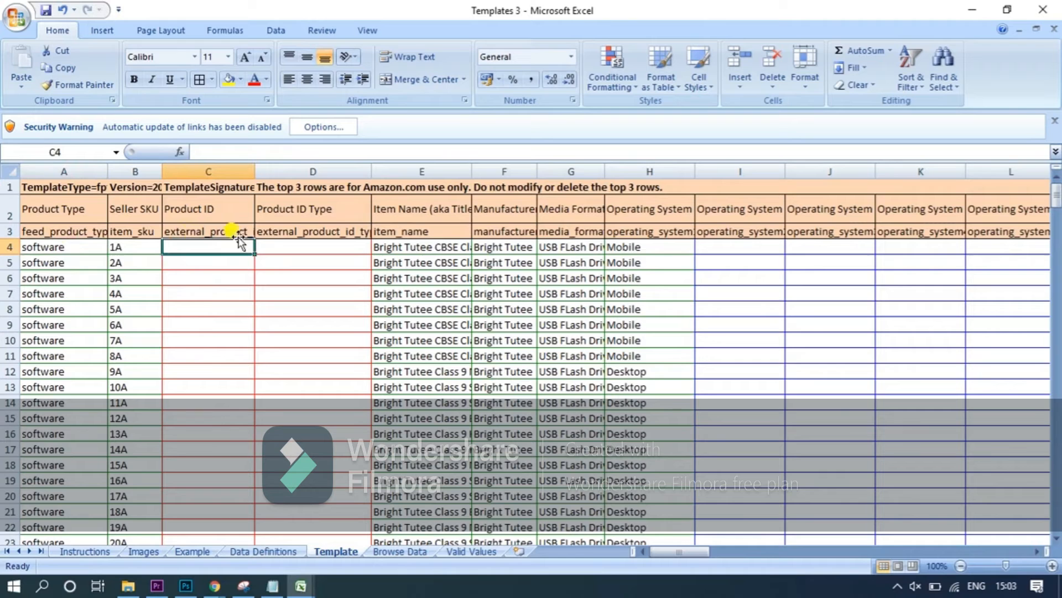
# Step: Choose GTIN as the first product's Product ID Type, and clear that cell again
pyautogui.click(280, 243)
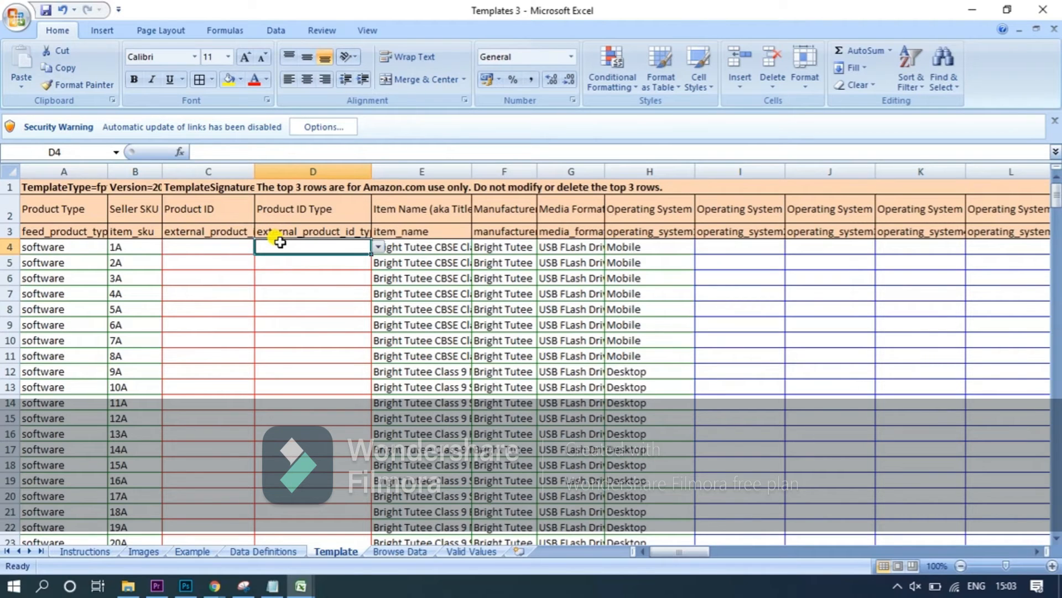
pyautogui.click(378, 247)
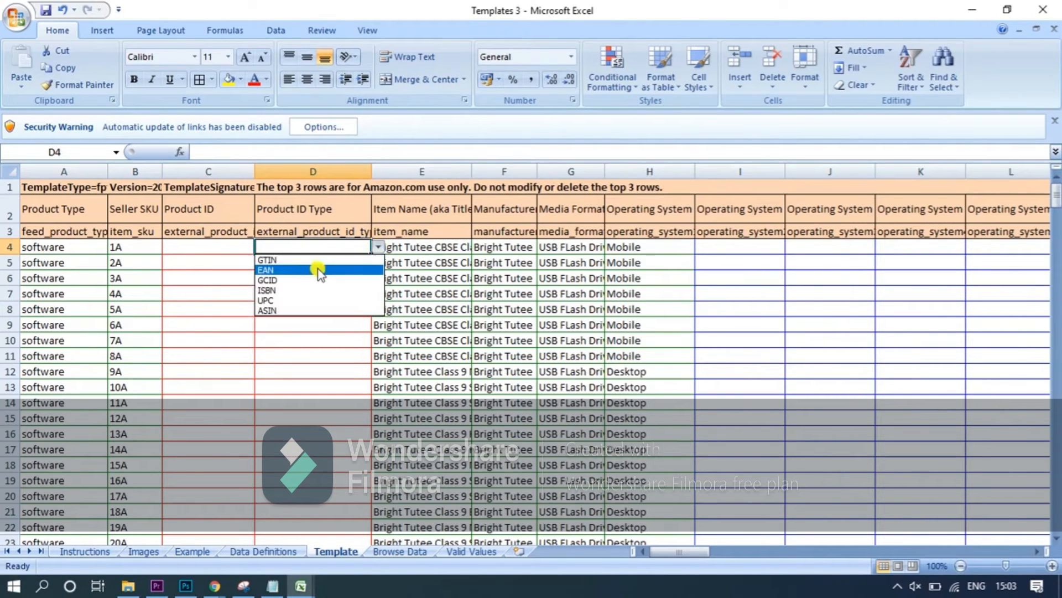
pyautogui.click(294, 260)
pyautogui.click(226, 249)
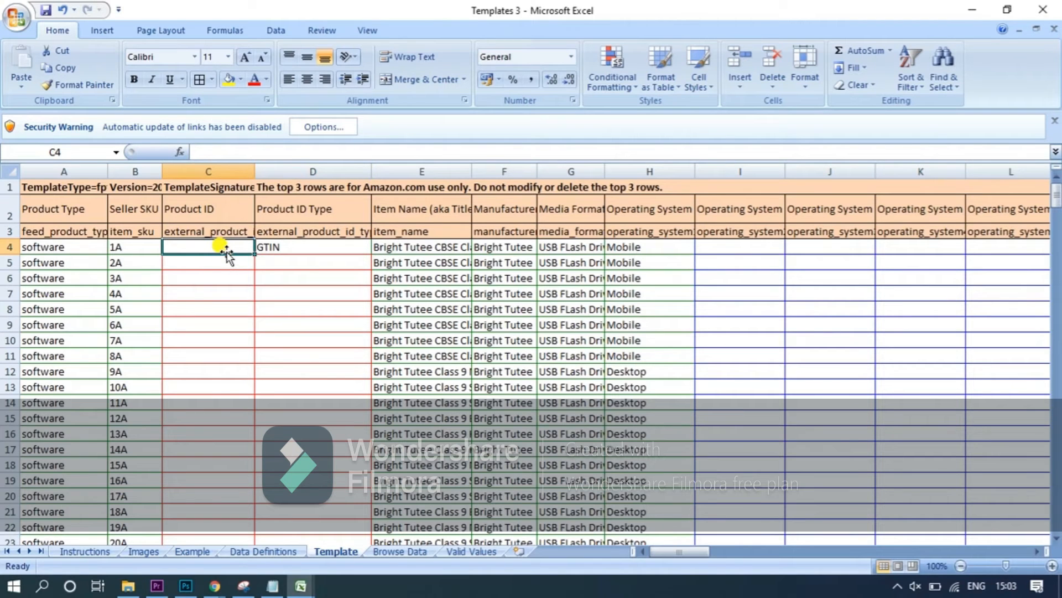
pyautogui.click(282, 247)
pyautogui.press('Delete')
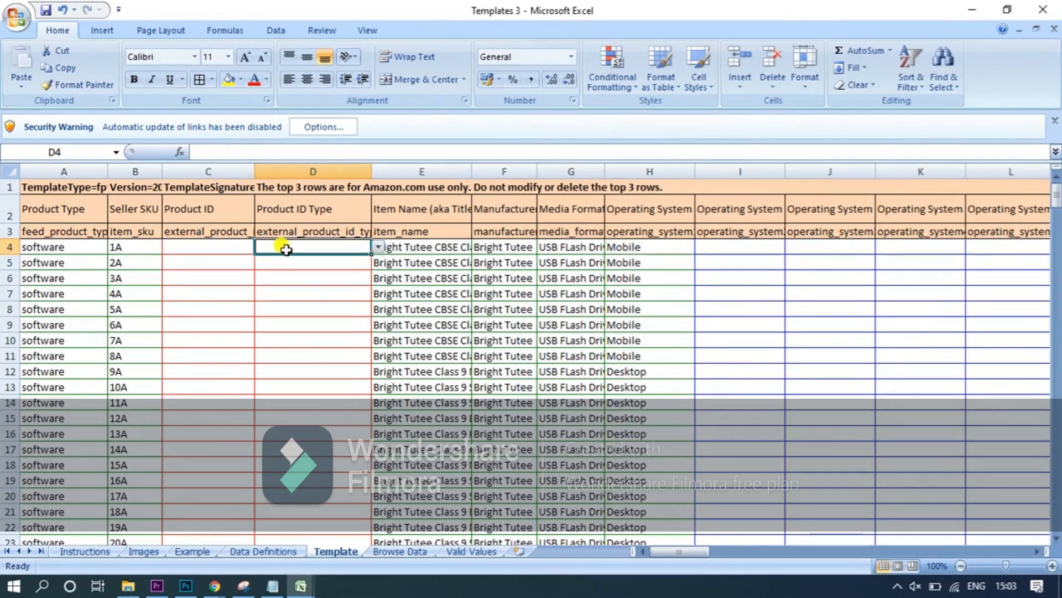
# Step: Review the first product's Item Name, Manufacturer and Media Format entries, including the available Media Format options
pyautogui.click(429, 248)
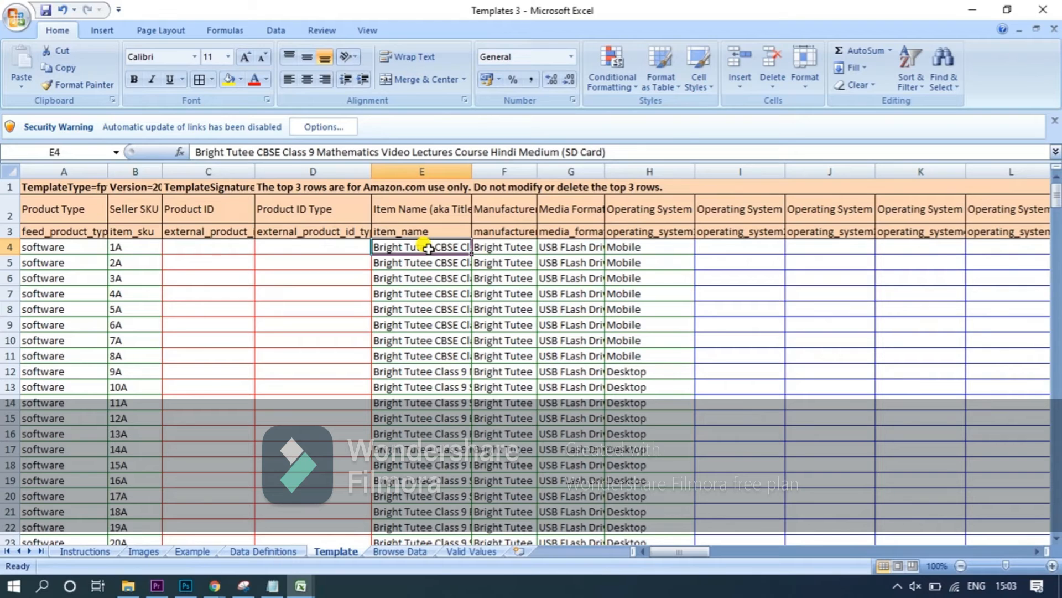
pyautogui.press('Right')
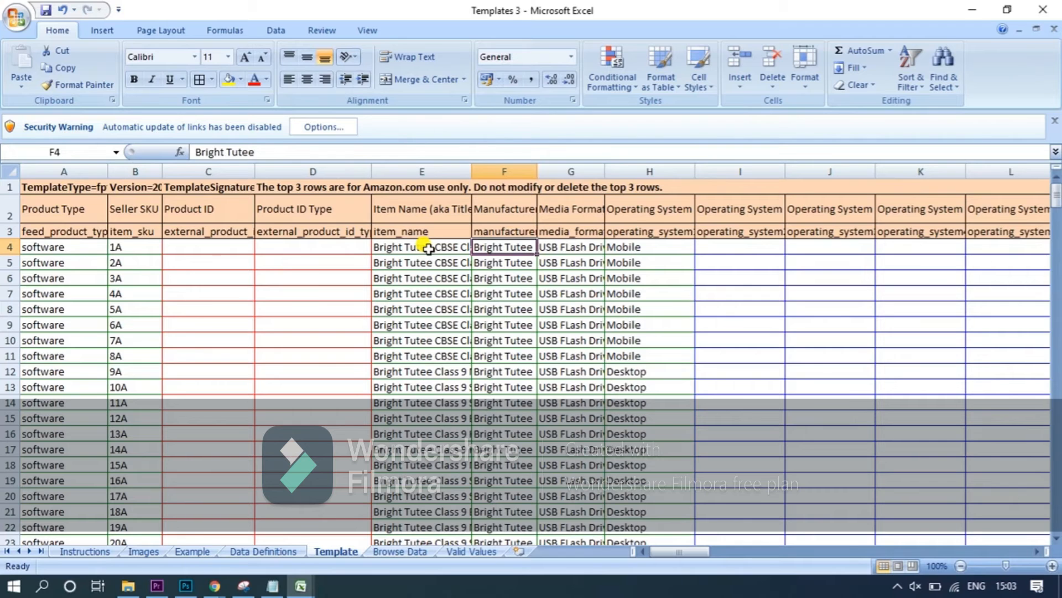
pyautogui.press('Right')
pyautogui.click(570, 211)
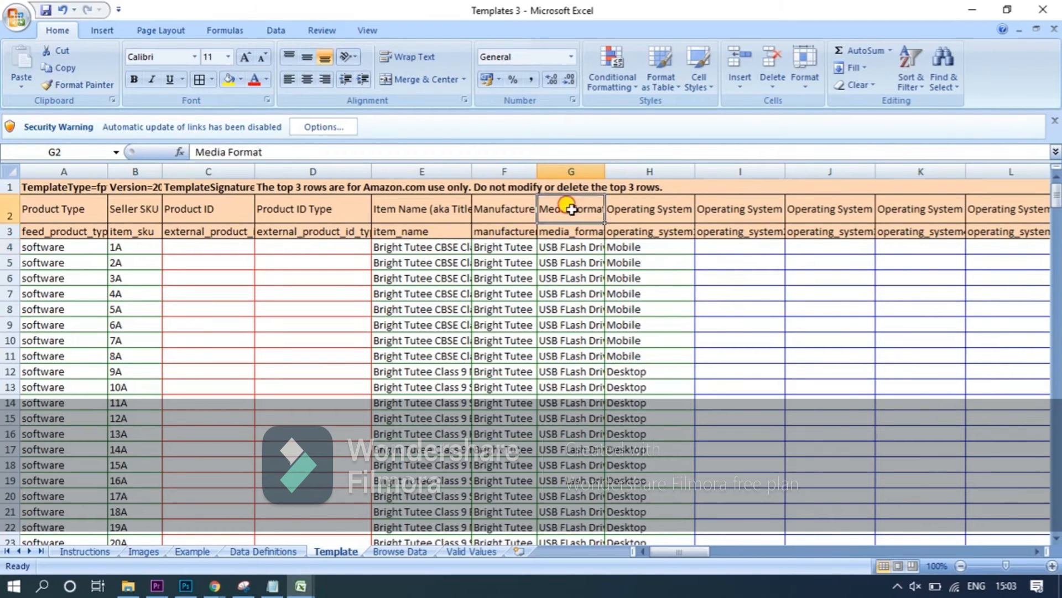
pyautogui.click(569, 249)
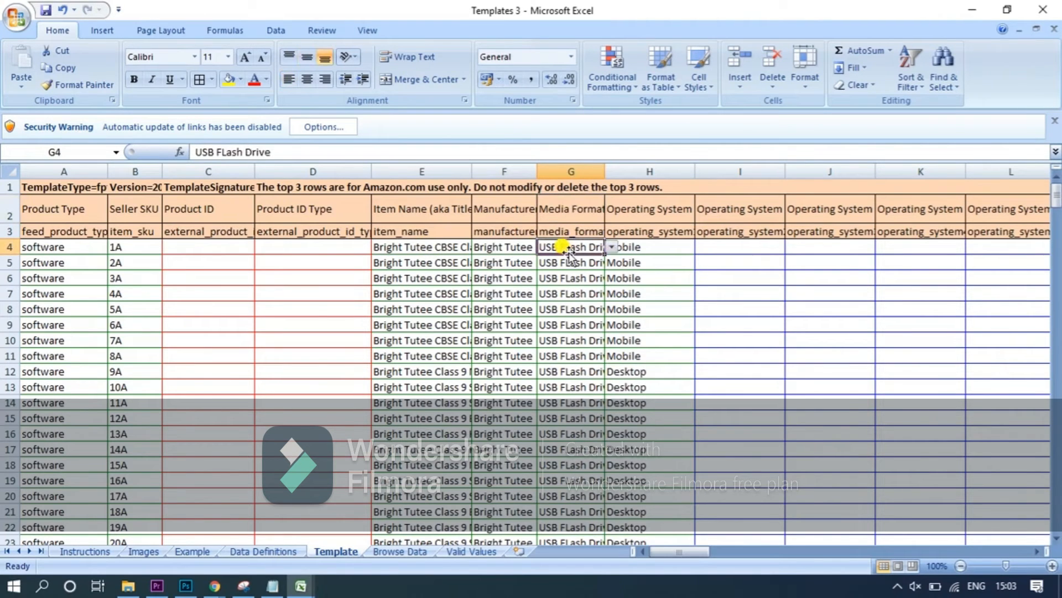
pyautogui.click(615, 246)
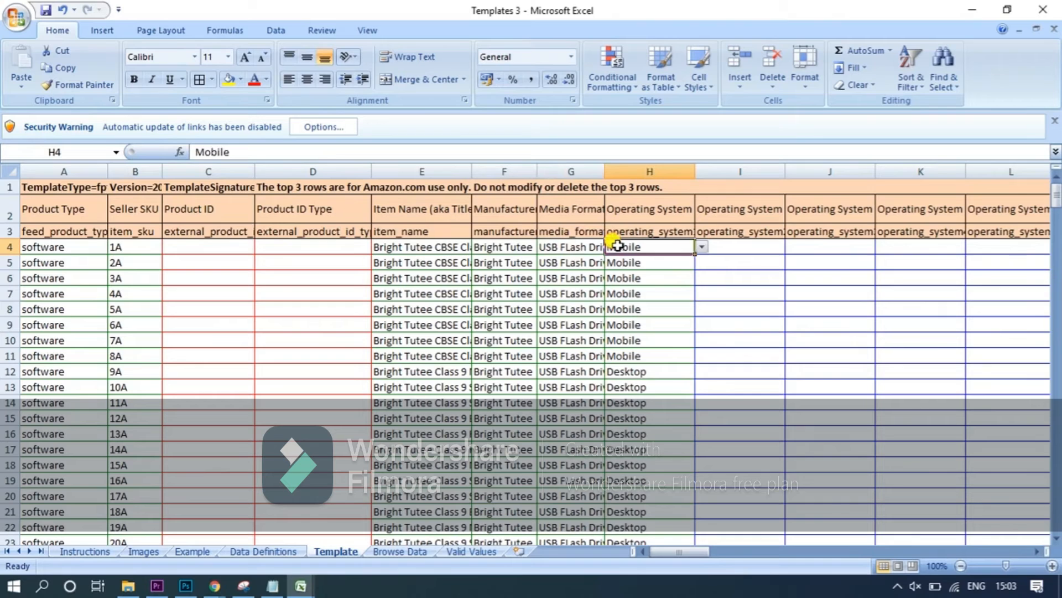
pyautogui.click(589, 247)
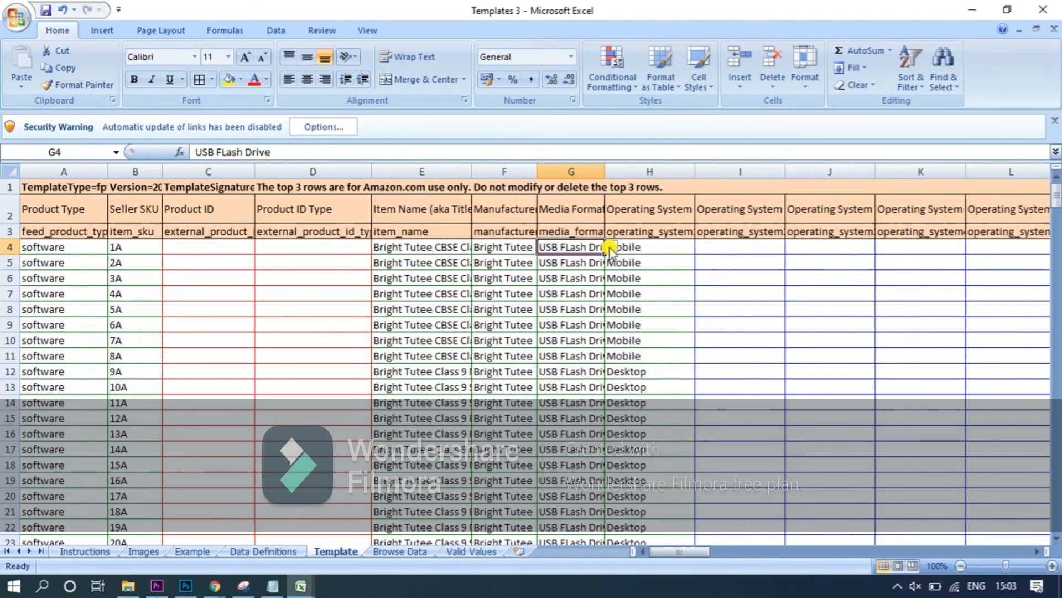
pyautogui.click(610, 248)
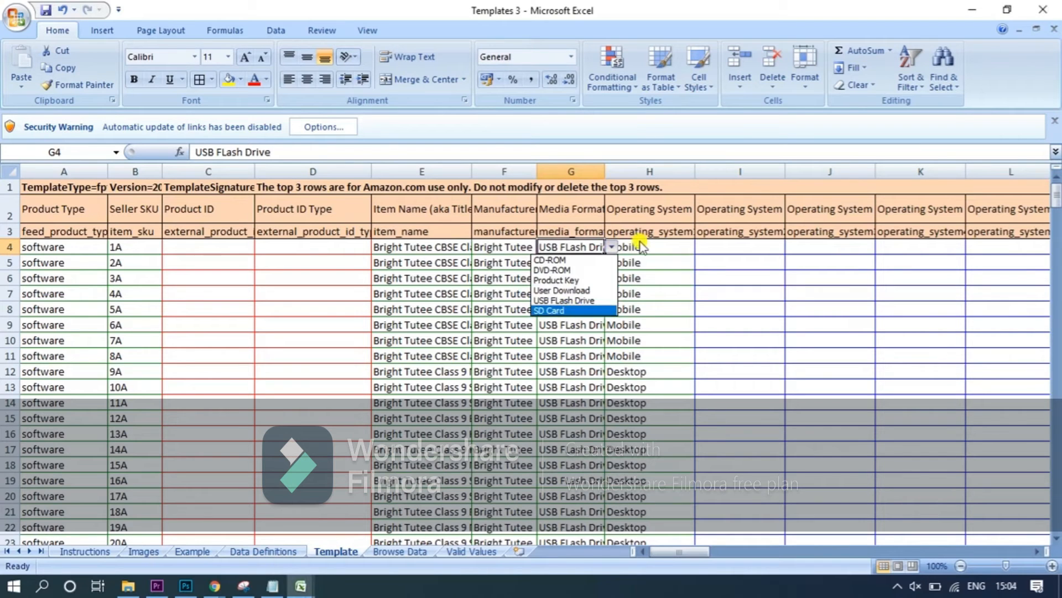
# Step: Check the first product's Operating System entry and the accepted values for the operating_system2 field
pyautogui.click(638, 245)
pyautogui.click(637, 246)
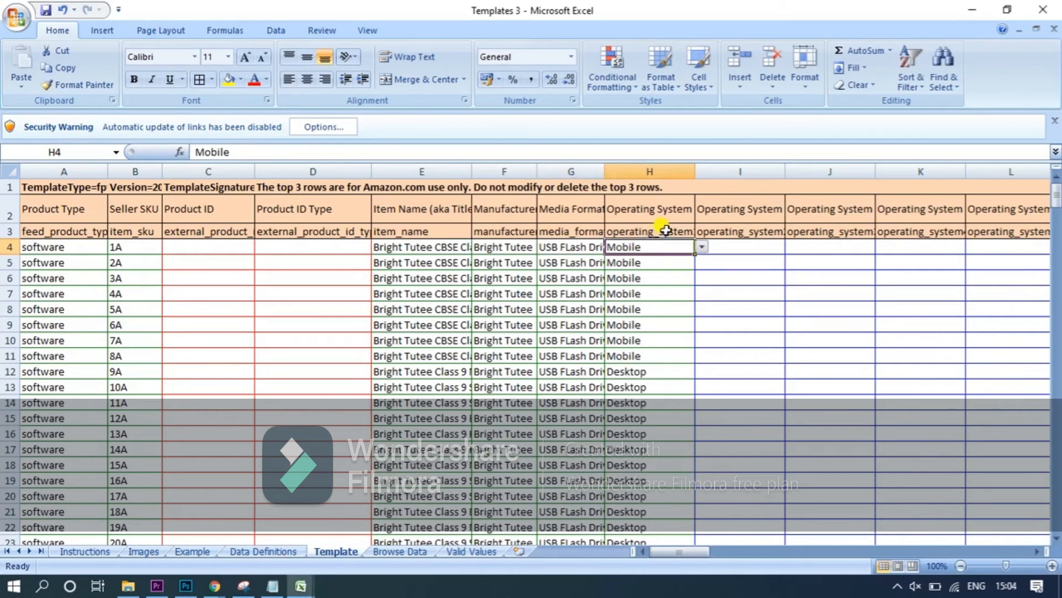
pyautogui.moveTo(700, 235); pyautogui.dragTo(680, 245)
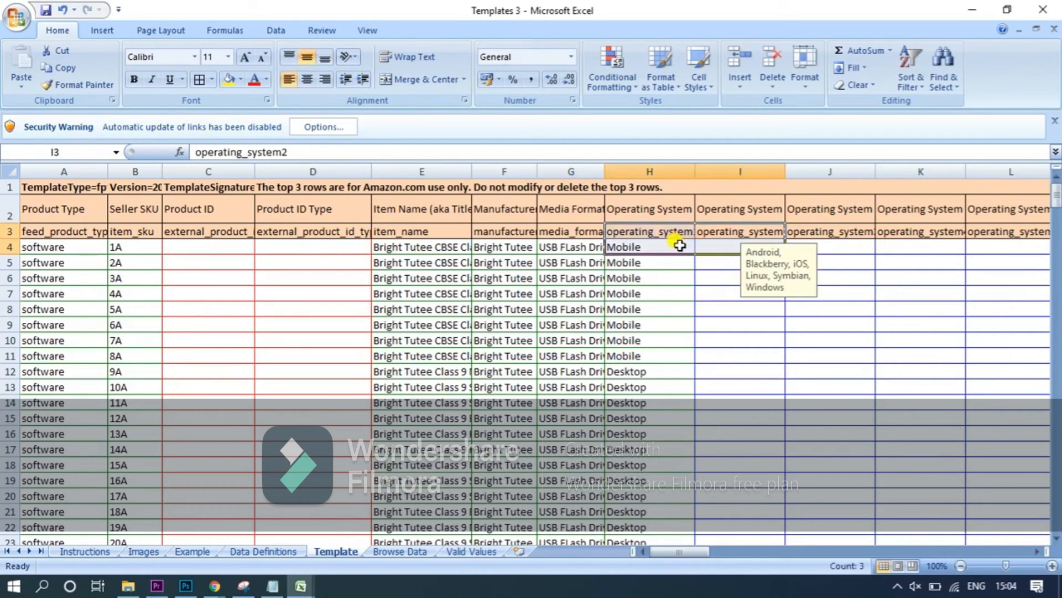
# Step: Browse the available Operating System options for the first product down to the Windows and Mac OS X versions
pyautogui.click(680, 245)
pyautogui.click(700, 247)
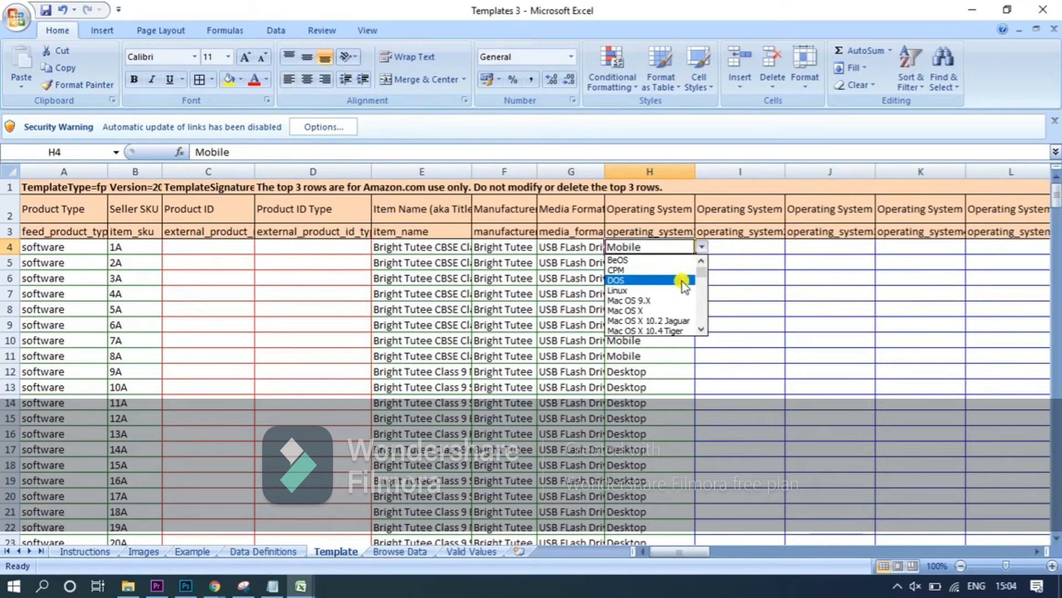
pyautogui.moveTo(704, 275); pyautogui.dragTo(703, 310)
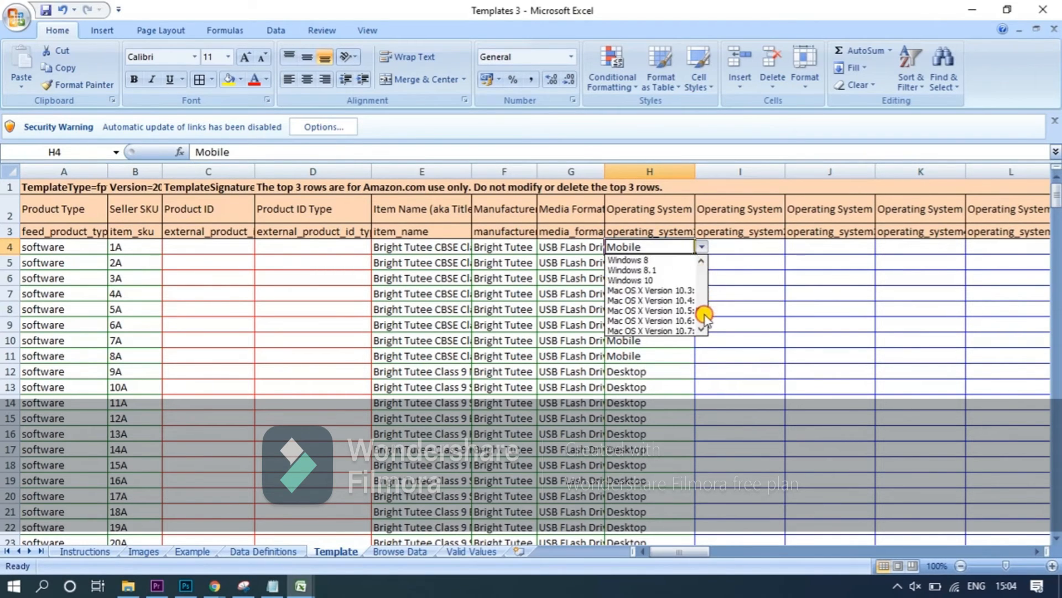
pyautogui.click(738, 249)
# Step: Check the accepted values for each of the operating_system1 through operating_system7 fields
pyautogui.click(670, 227)
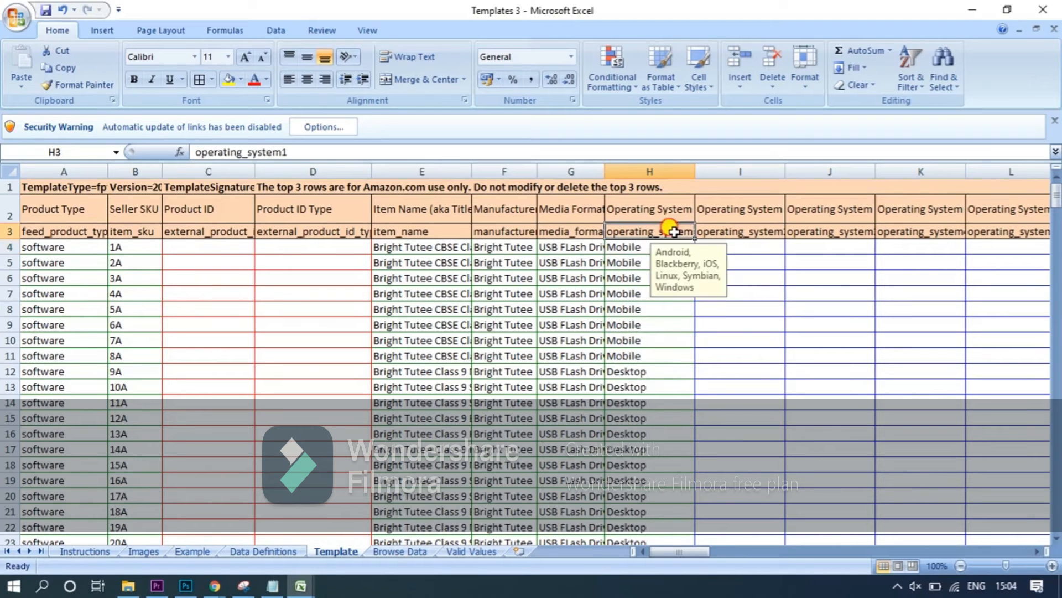
pyautogui.click(725, 232)
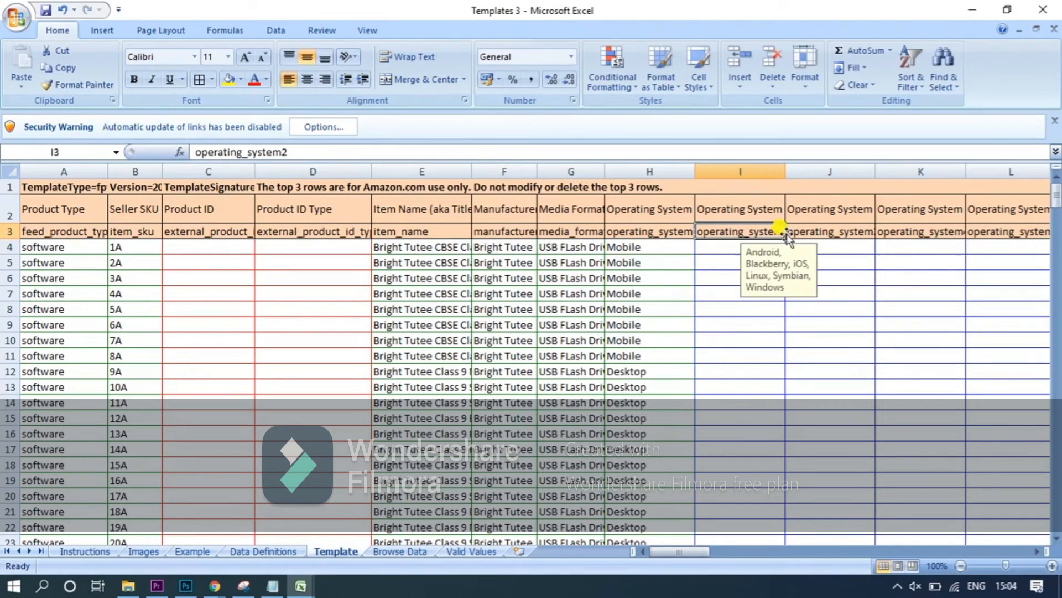
pyautogui.click(816, 228)
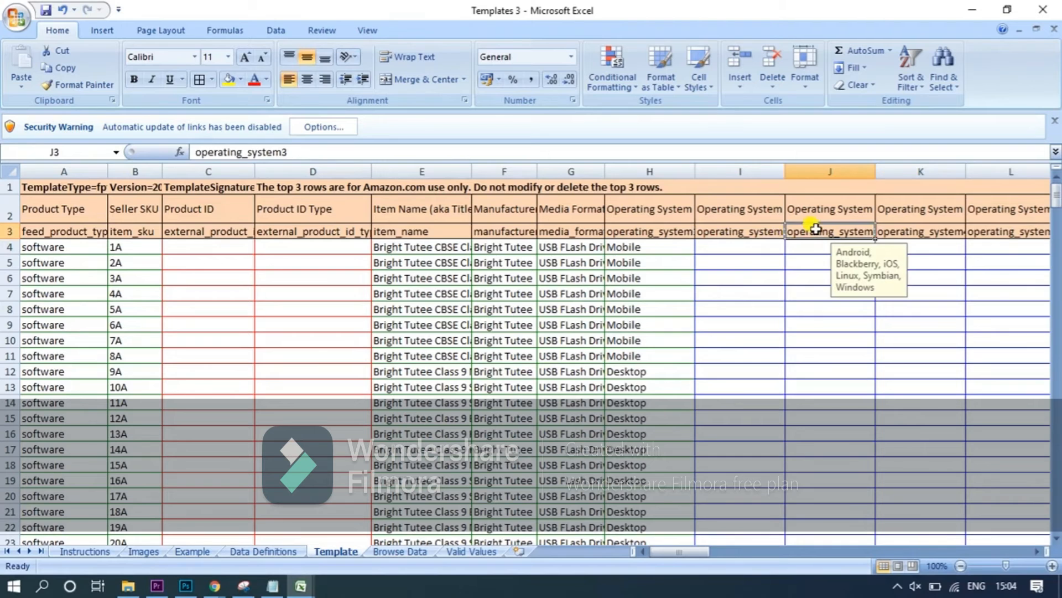
pyautogui.press('Right')
pyautogui.press('Right')
pyautogui.press('Right')
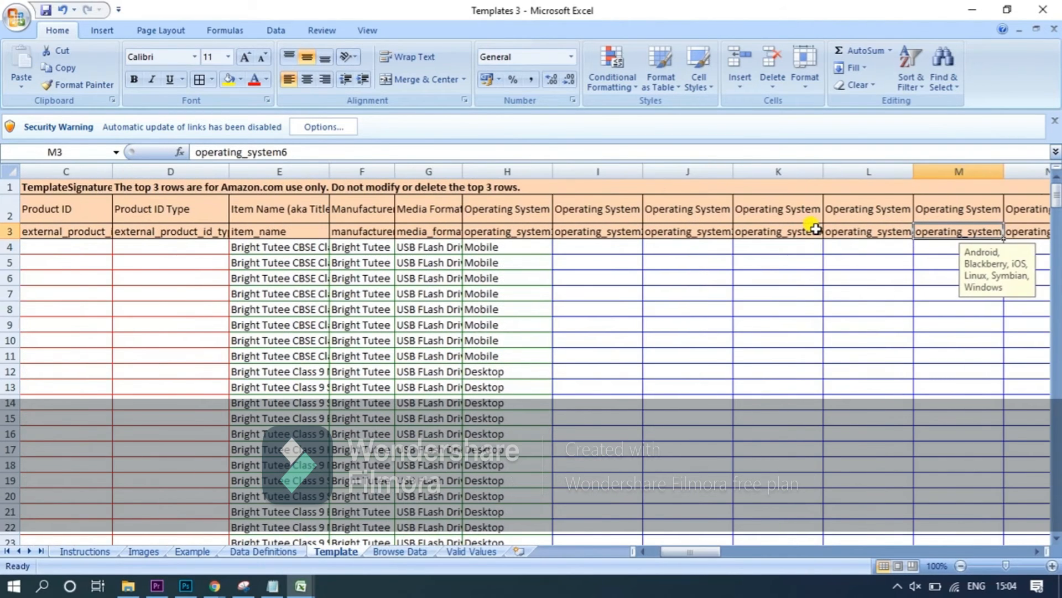
pyautogui.press('Right')
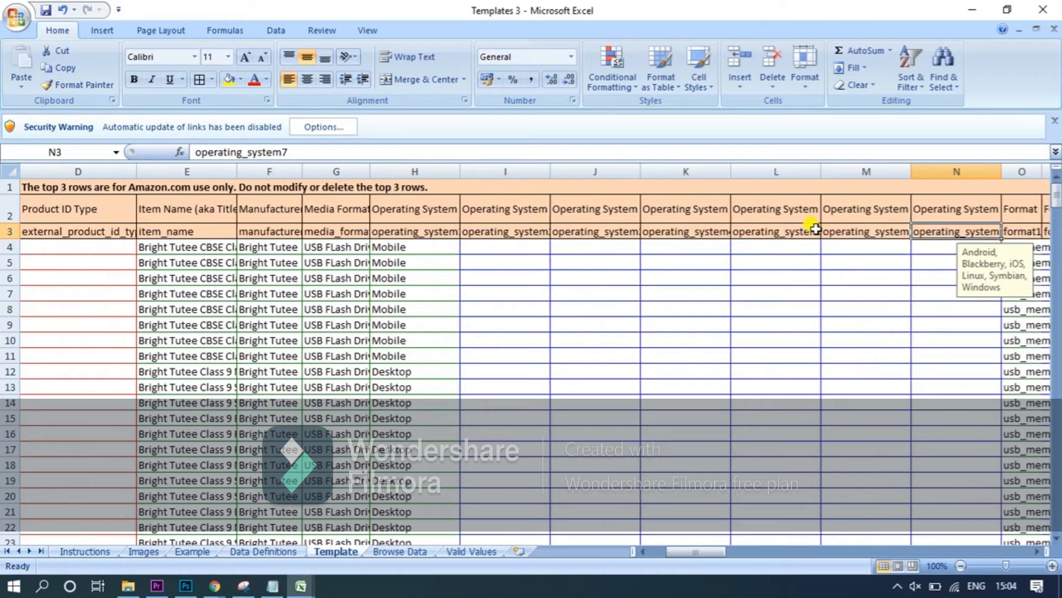
# Step: Examine the field notes from format1 through currency, including the accepted condition_type values
pyautogui.press('Right')
pyautogui.press('Right')
pyautogui.press('Right')
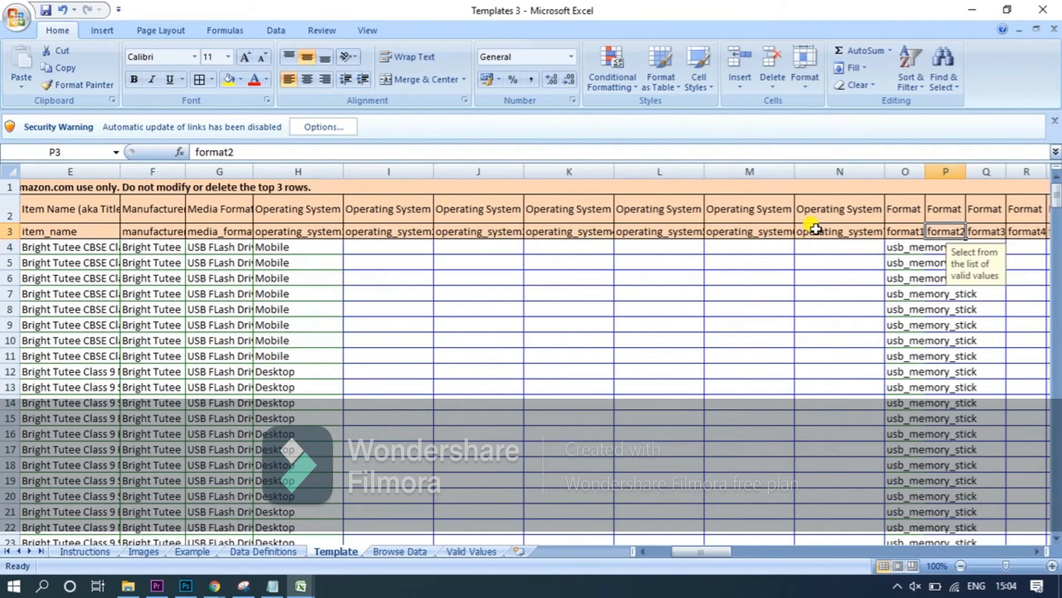
pyautogui.press('Right')
pyautogui.press('Right')
pyautogui.press('Right')
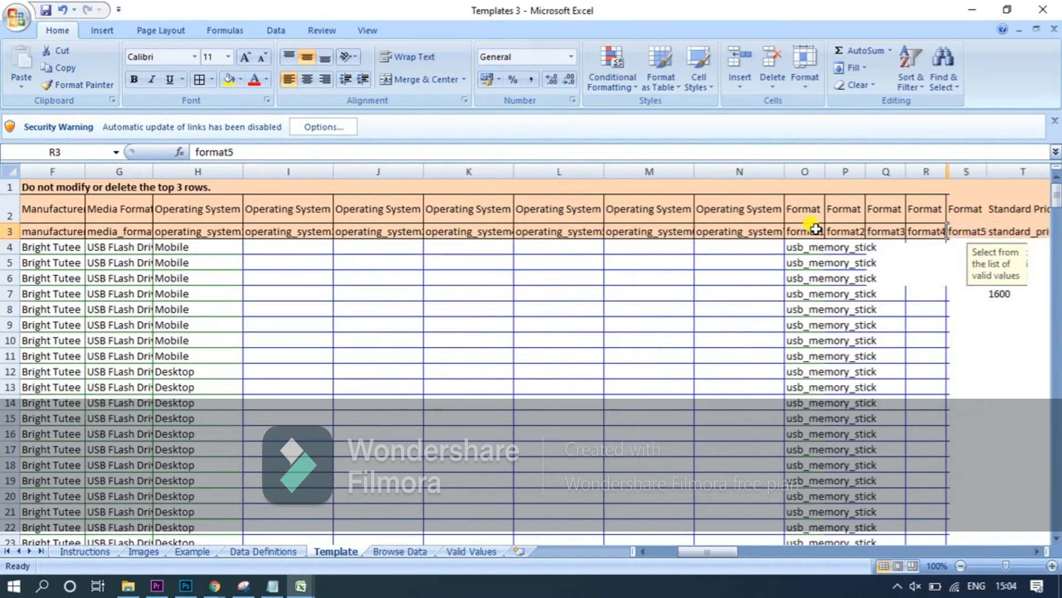
pyautogui.press('Right')
pyautogui.press('Right')
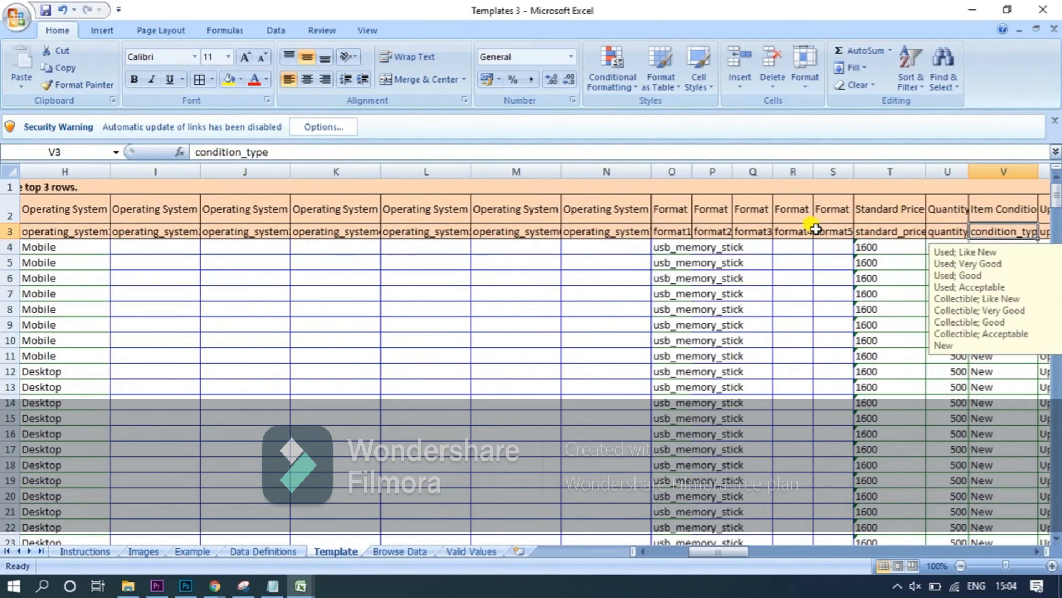
pyautogui.press('Right')
pyautogui.press('Right')
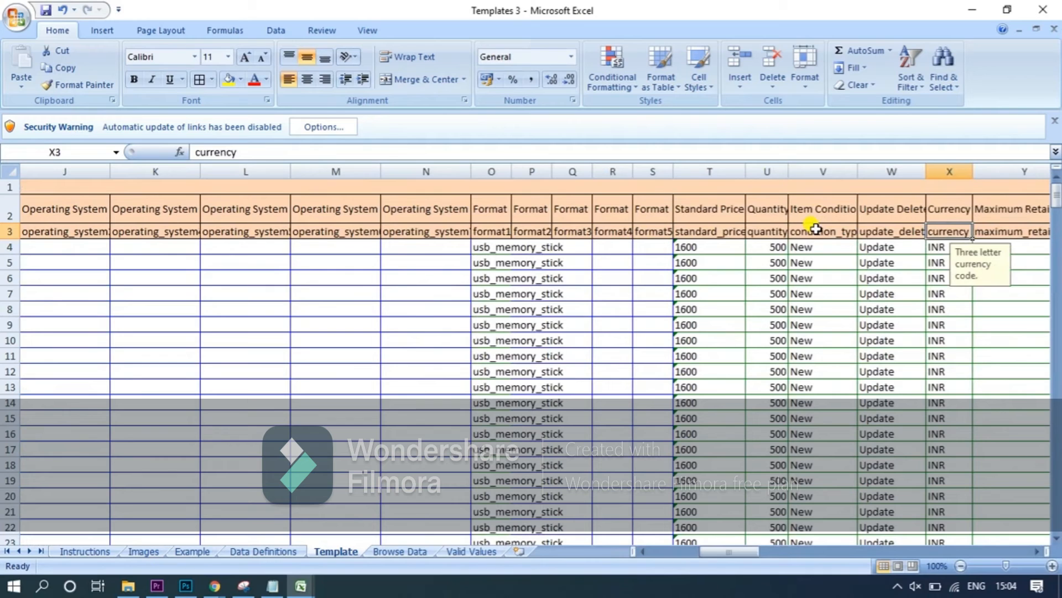
# Step: Review the first product's format1 entry with its available options, and check the format4 cell
pyautogui.click(483, 231)
pyautogui.click(487, 246)
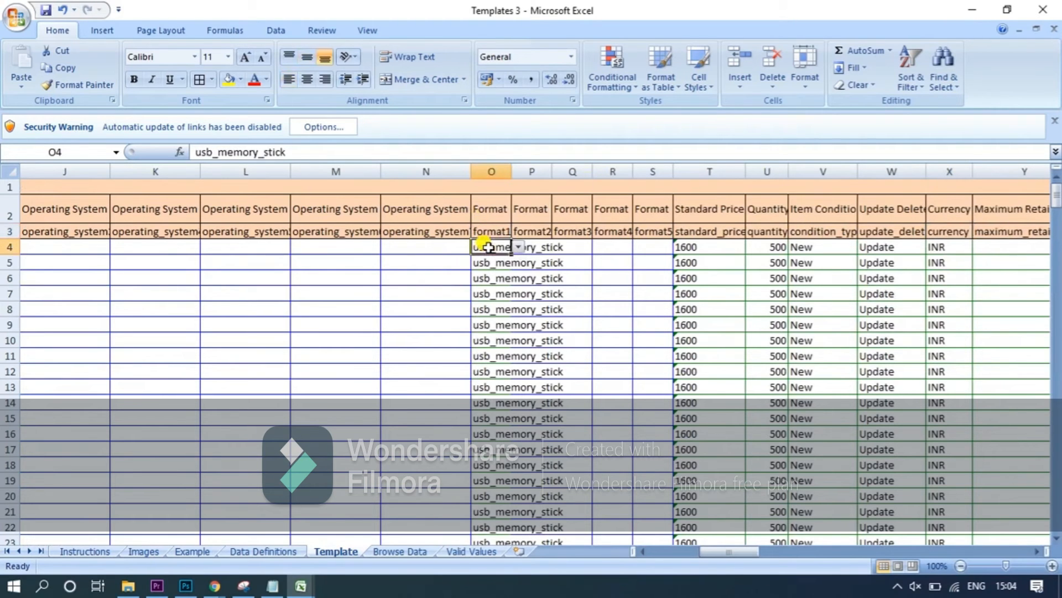
pyautogui.click(518, 247)
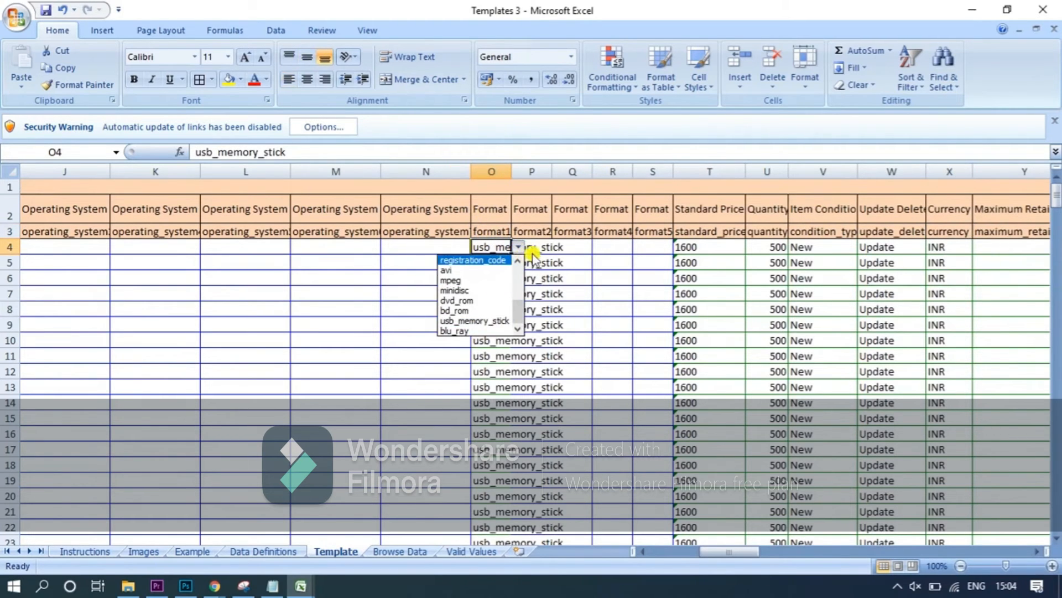
pyautogui.click(535, 230)
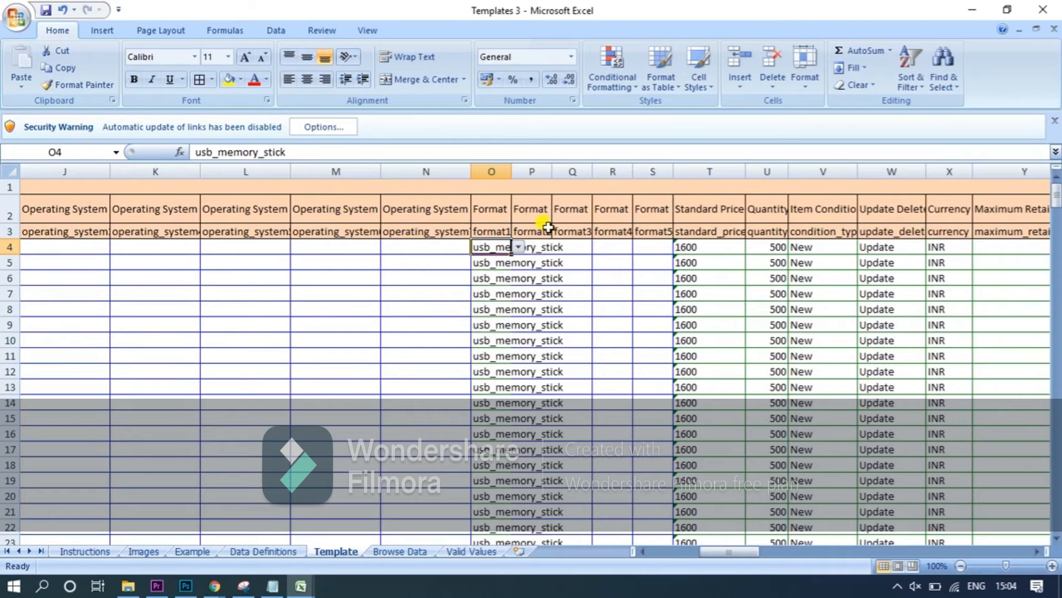
pyautogui.click(597, 247)
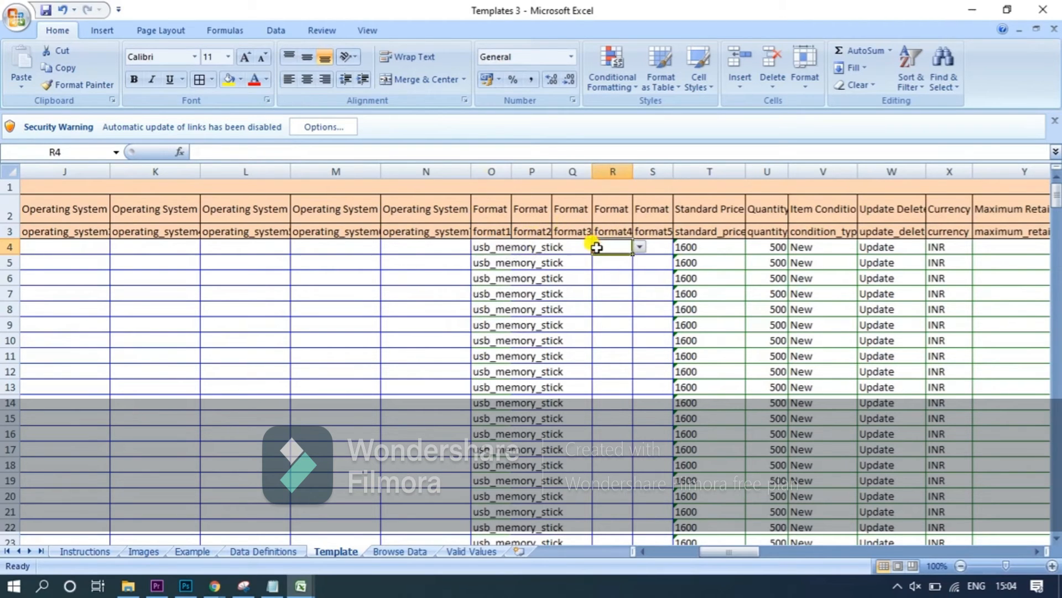
# Step: Review the first product's Standard Price, Quantity and Item Condition entries, including the available condition options
pyautogui.press('Right')
pyautogui.press('Right')
pyautogui.press('Right')
pyautogui.press('Right')
pyautogui.press('Right')
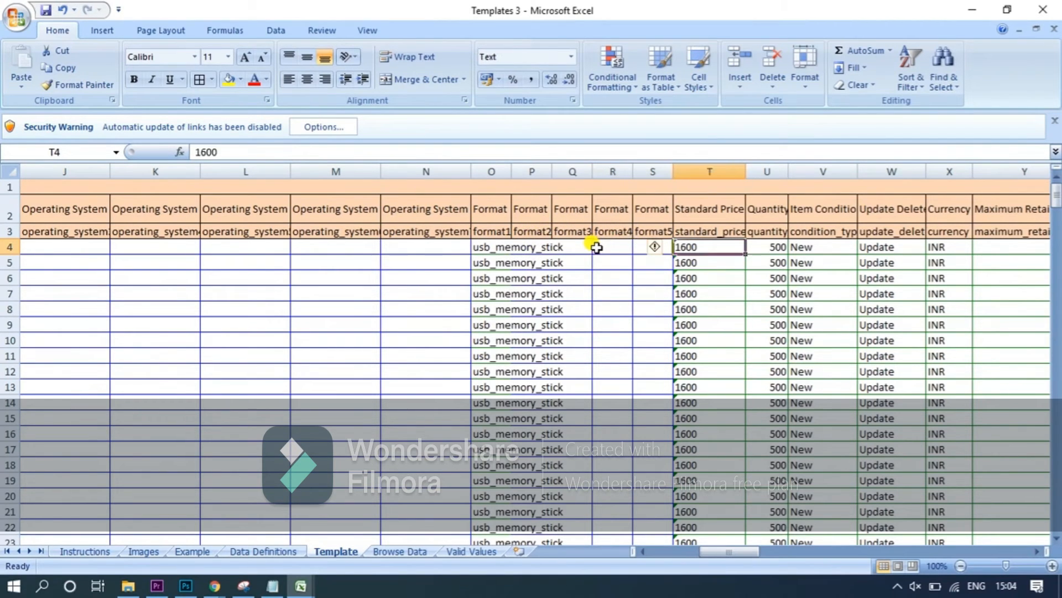
pyautogui.press('Right')
pyautogui.press('Right')
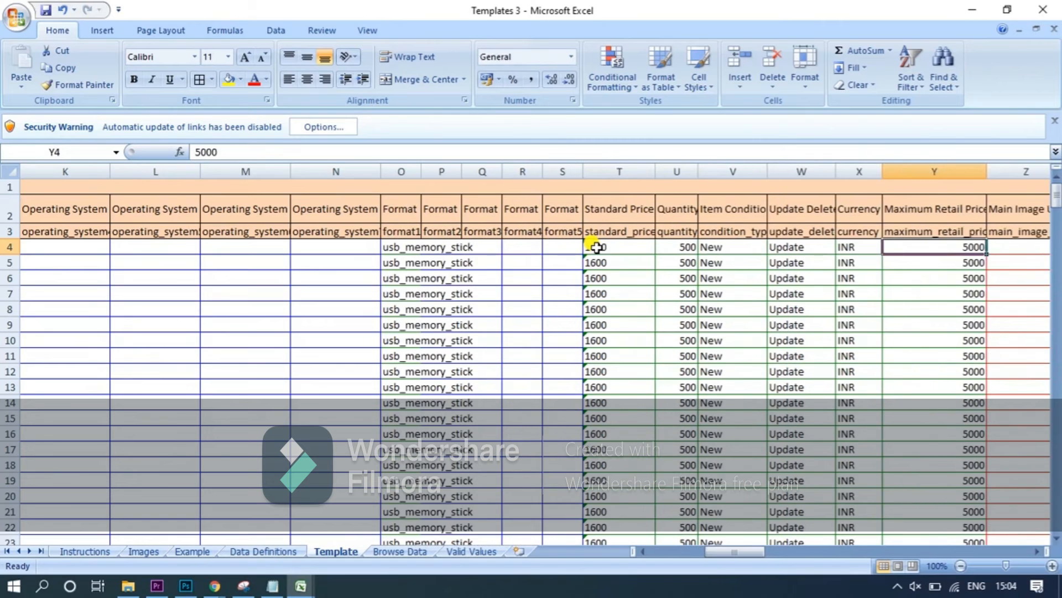
pyautogui.click(599, 246)
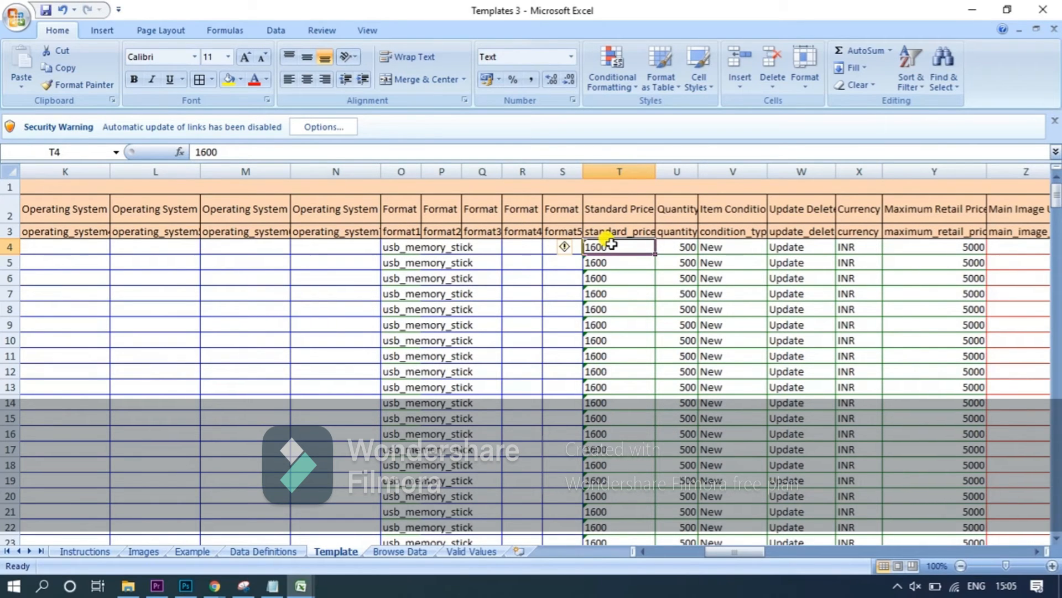
pyautogui.click(680, 249)
pyautogui.press('Right')
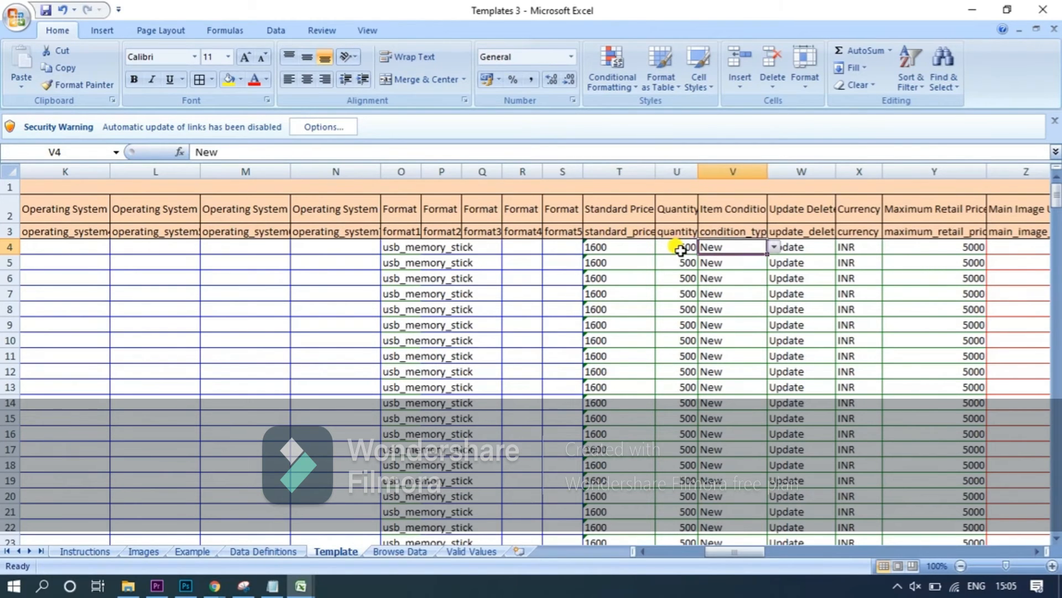
pyautogui.click(774, 247)
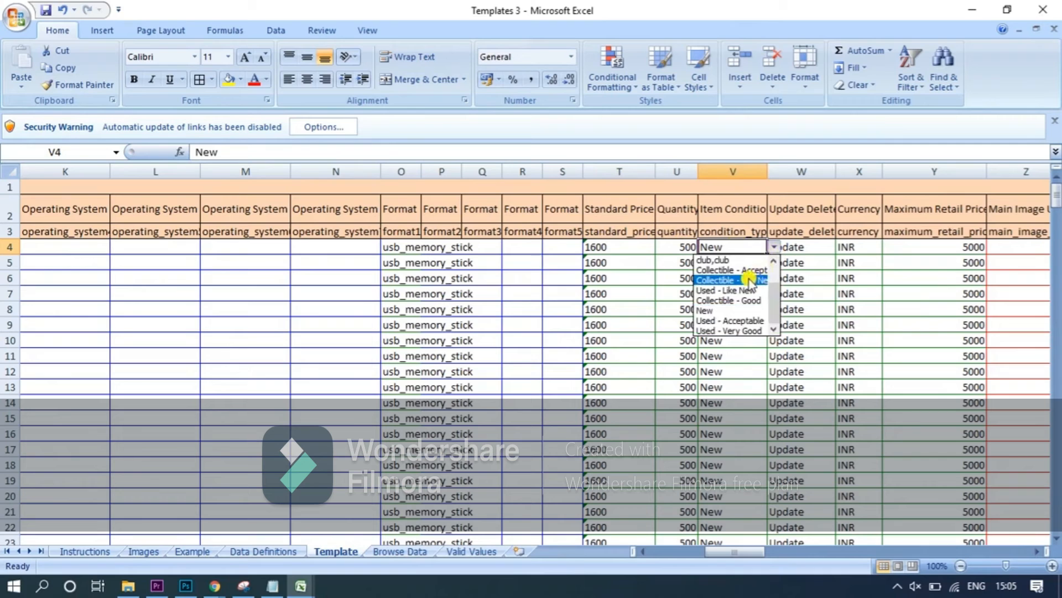
pyautogui.click(802, 247)
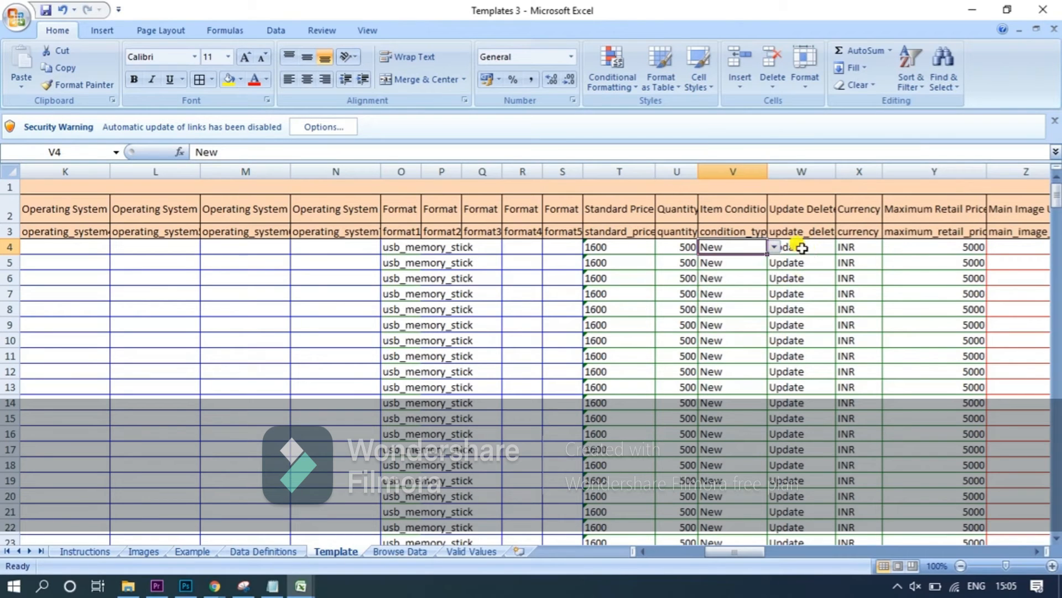
# Step: Check the first product's Update Delete entry and its available options, along with the Currency entry
pyautogui.click(802, 247)
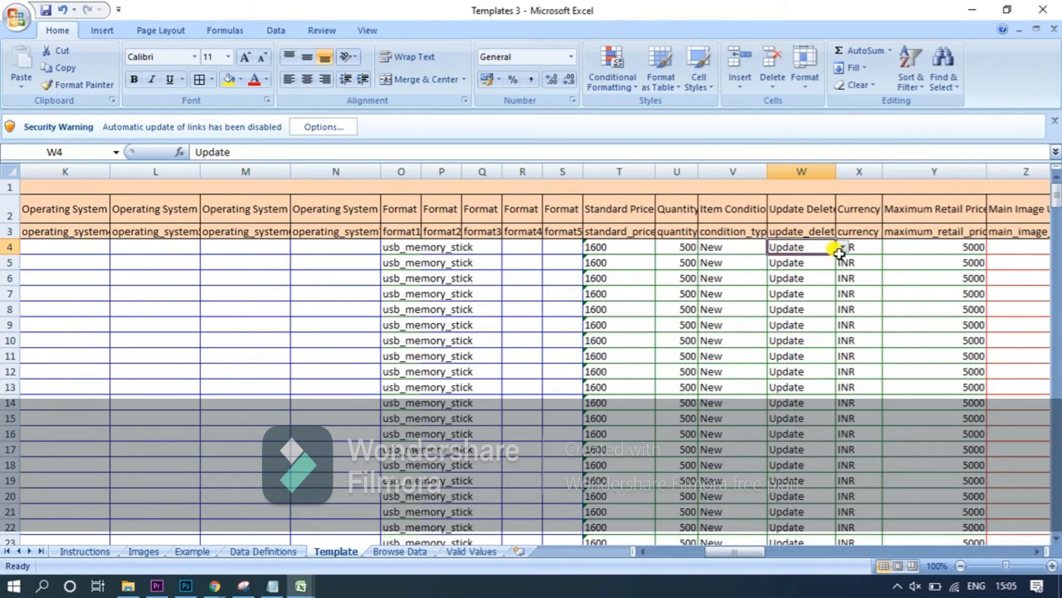
pyautogui.click(844, 248)
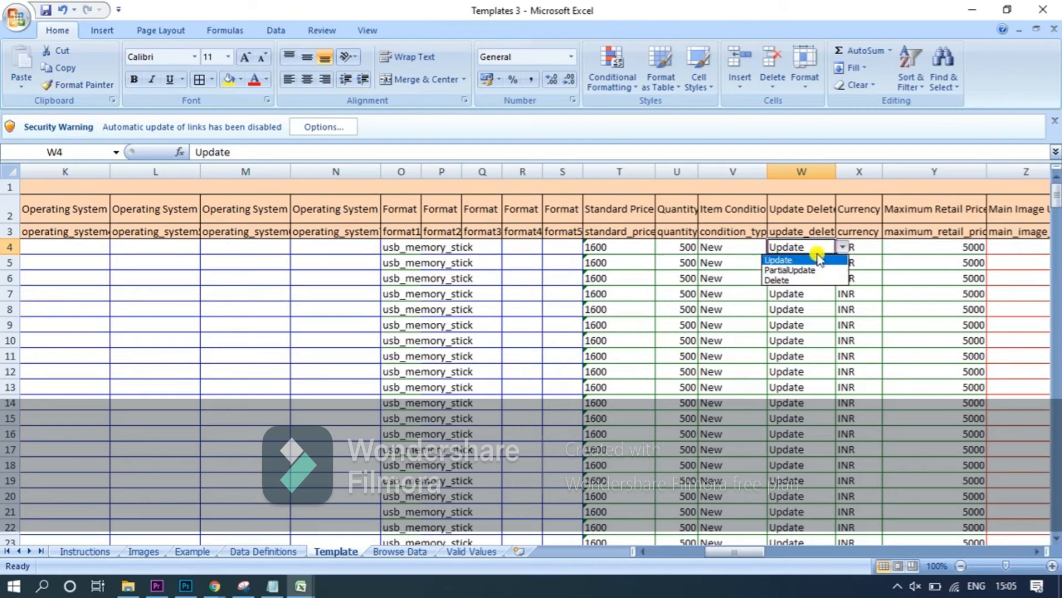
pyautogui.click(861, 244)
pyautogui.click(861, 244)
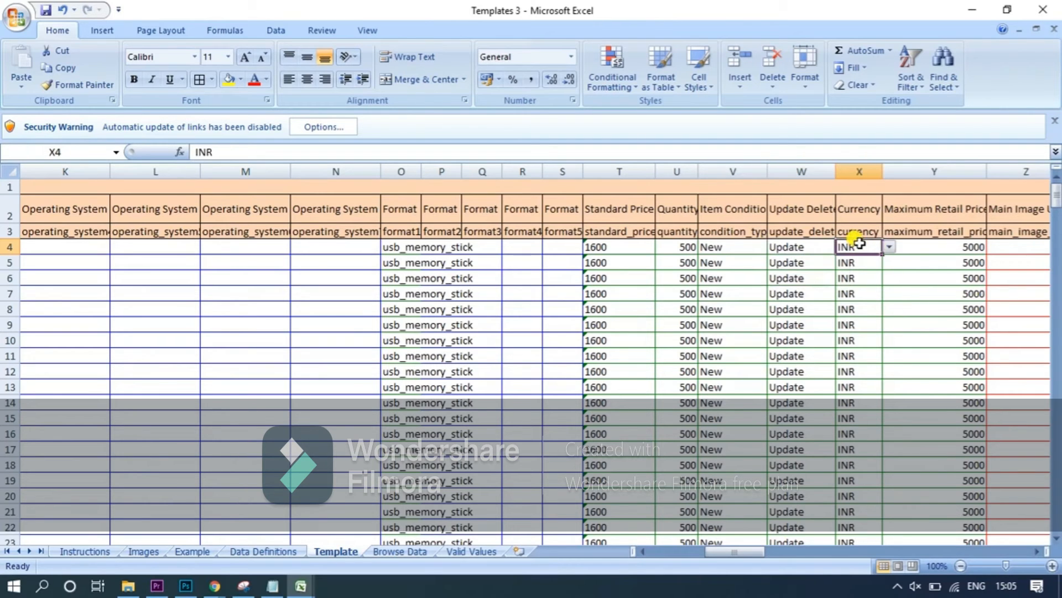
# Step: Compare the first product's Maximum Retail Price with its Standard Price, and check the Main Image URL cell
pyautogui.click(912, 245)
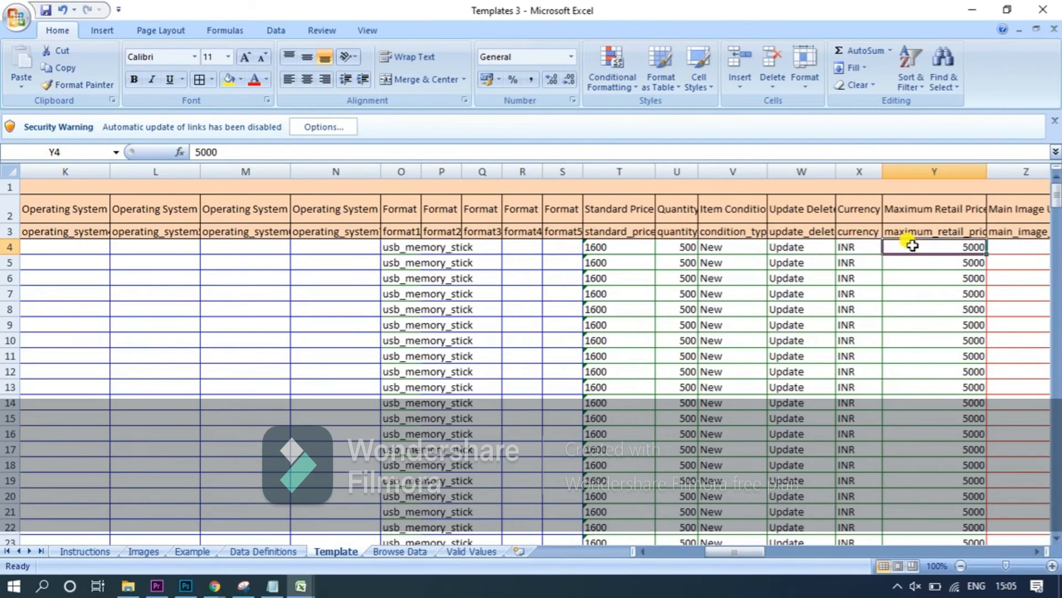
pyautogui.press('Right')
pyautogui.press('Right')
pyautogui.press('Right')
pyautogui.press('Right')
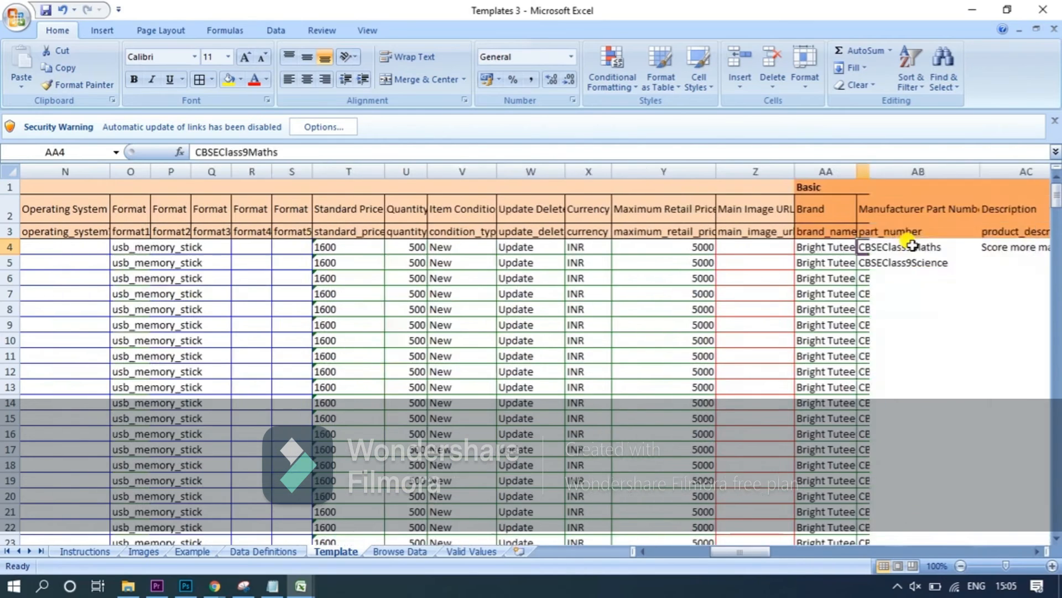
pyautogui.click(606, 247)
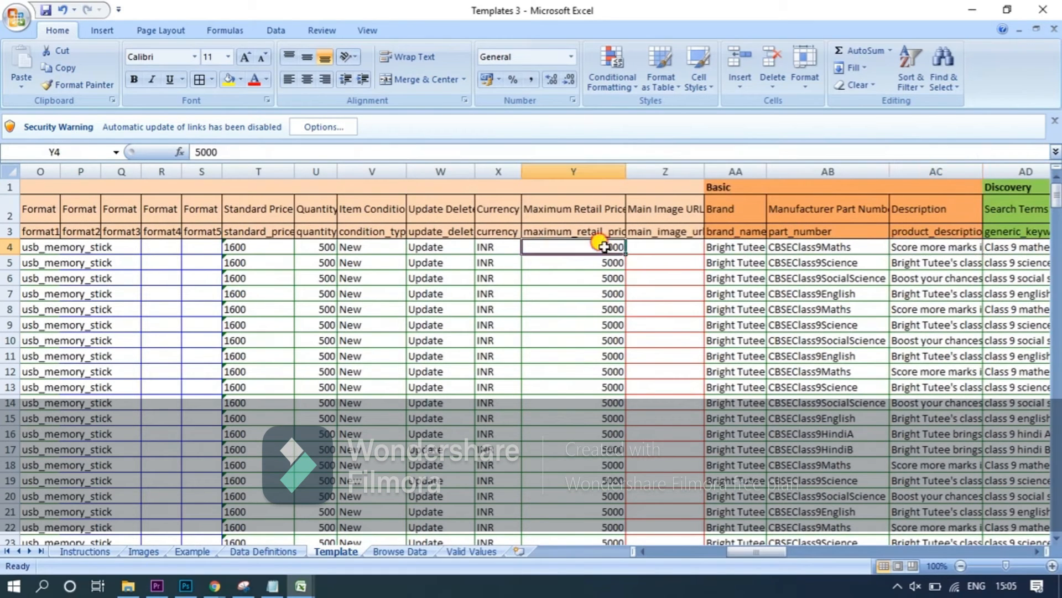
pyautogui.click(645, 248)
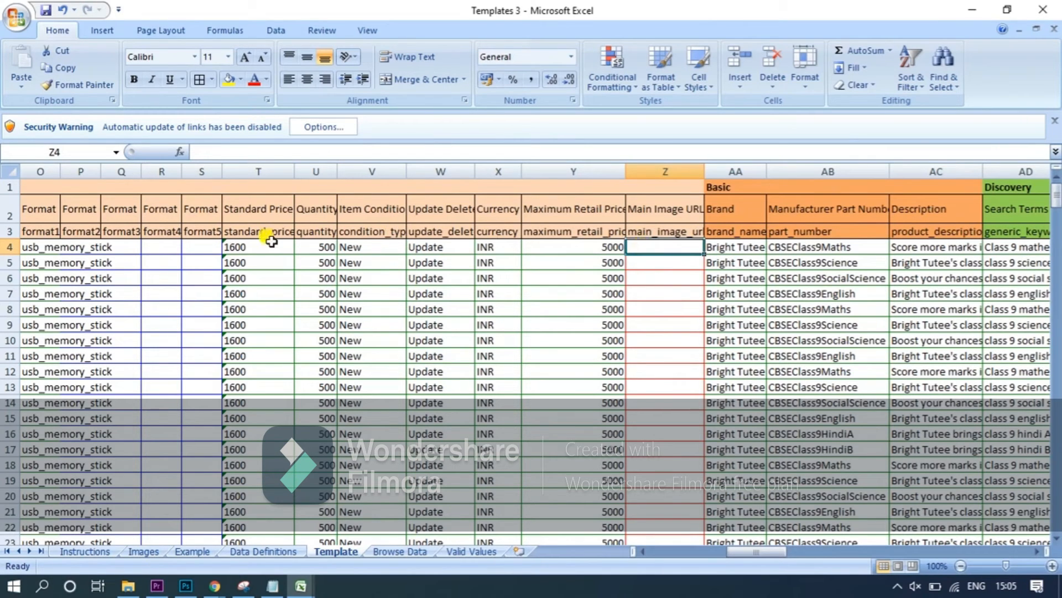
pyautogui.click(250, 248)
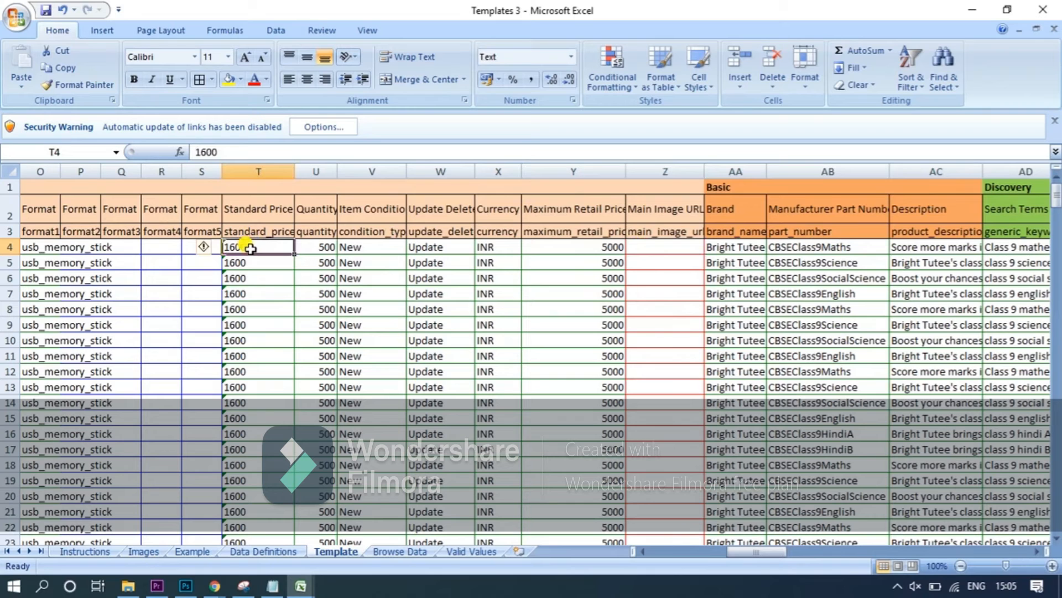
pyautogui.click(588, 245)
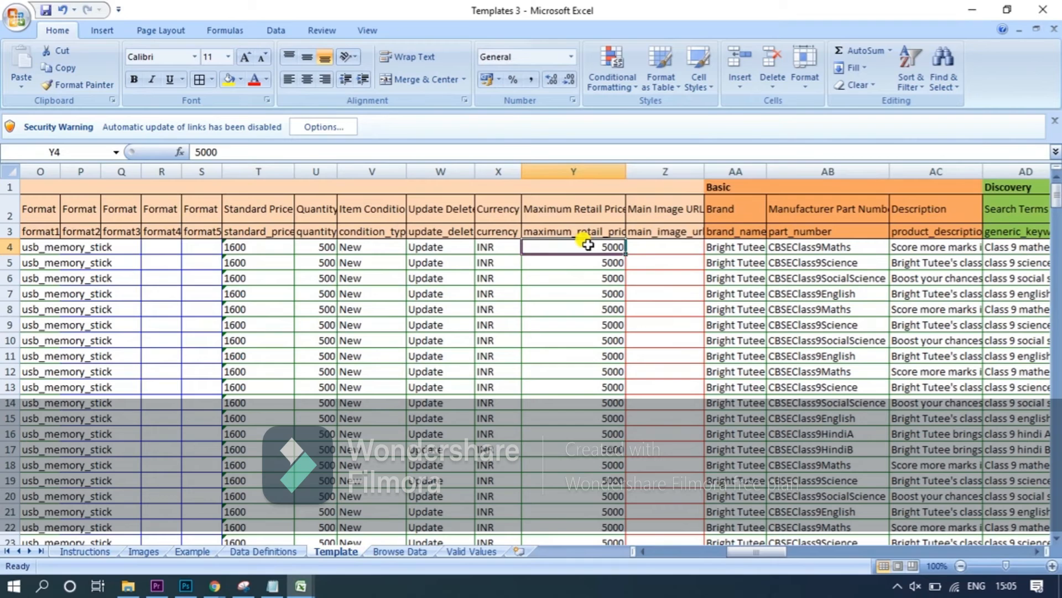
# Step: Review the first product's Brand, Manufacturer Part Number and Search Terms entries
pyautogui.click(727, 249)
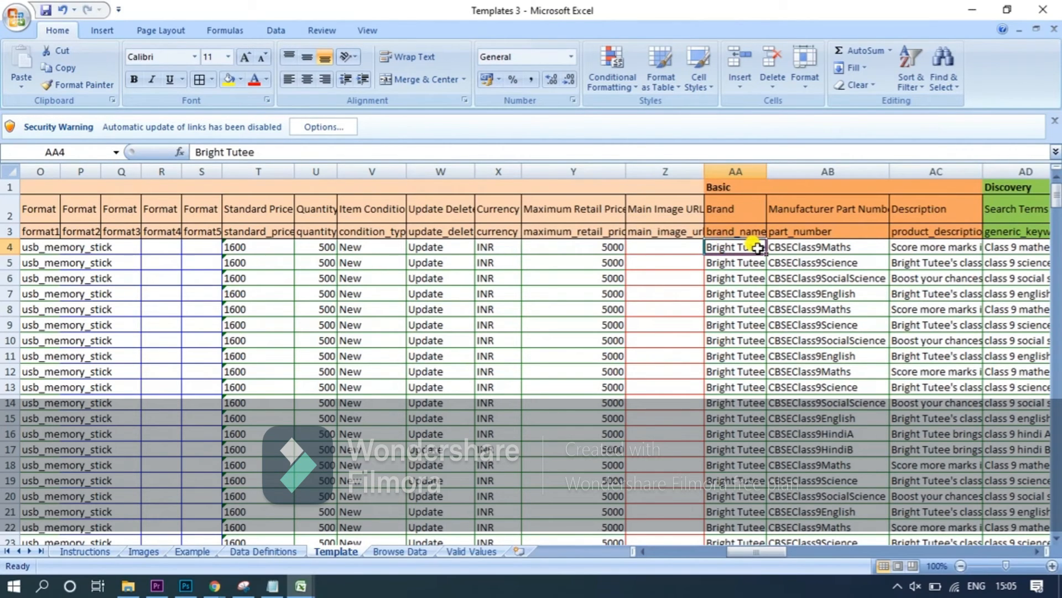
pyautogui.click(798, 247)
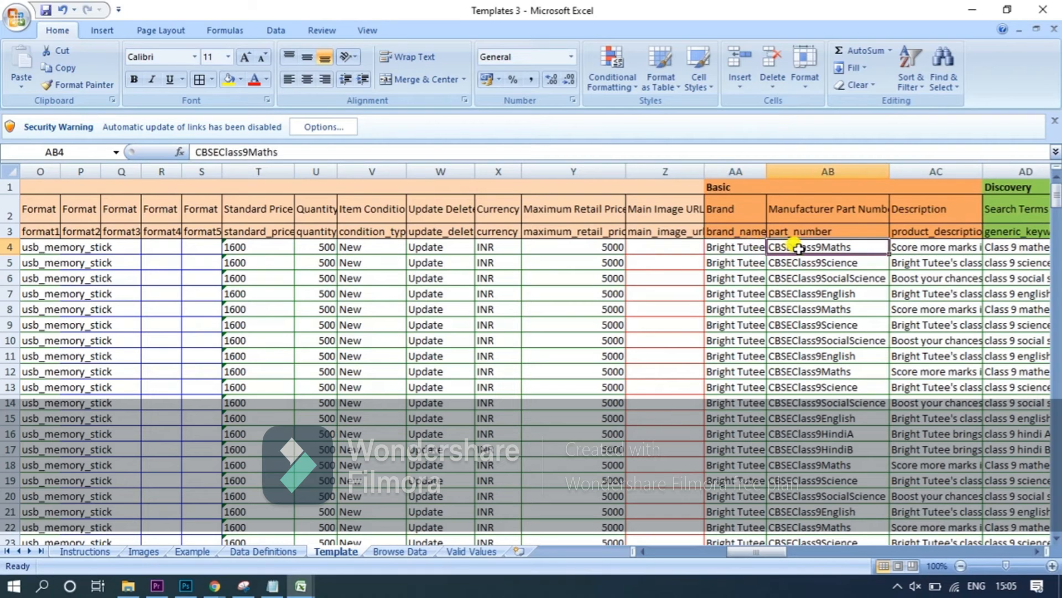
pyautogui.press('Right')
pyautogui.press('Right')
pyautogui.press('Right')
pyautogui.press('Right')
pyautogui.press('Right')
pyautogui.press('Right')
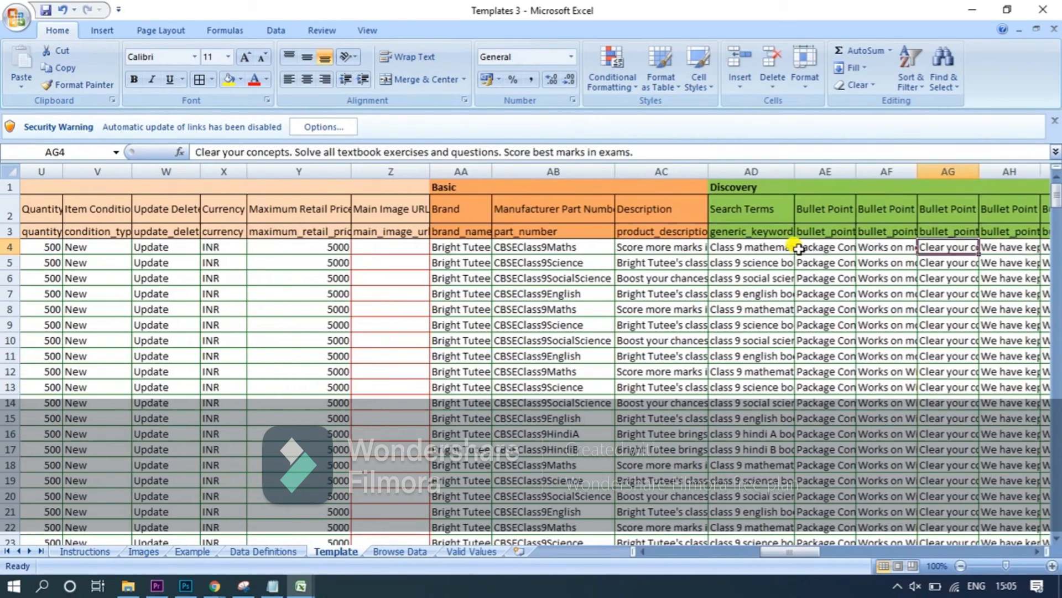
pyautogui.click(565, 246)
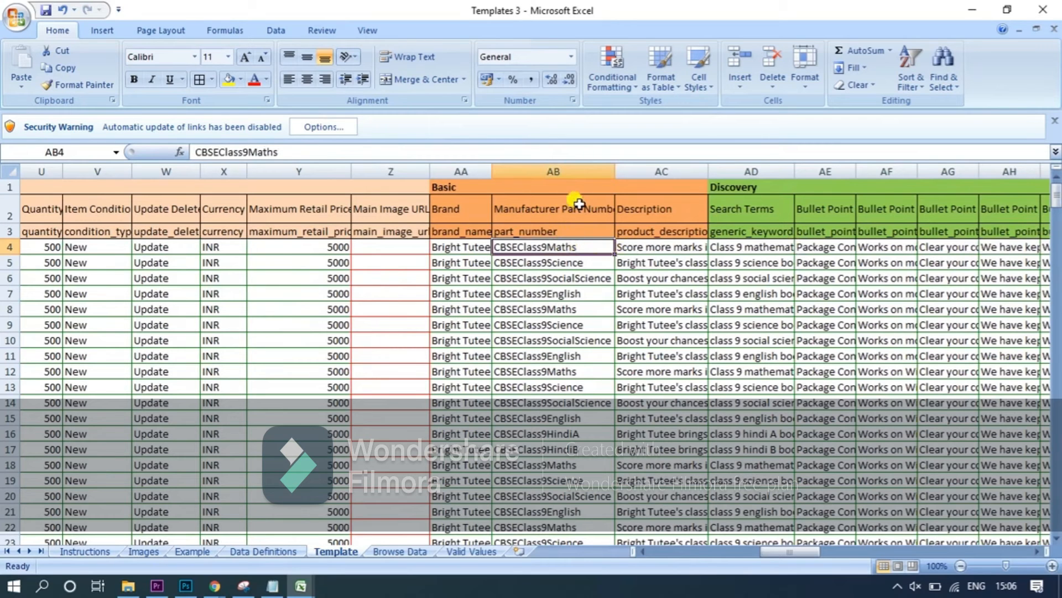
pyautogui.click(722, 247)
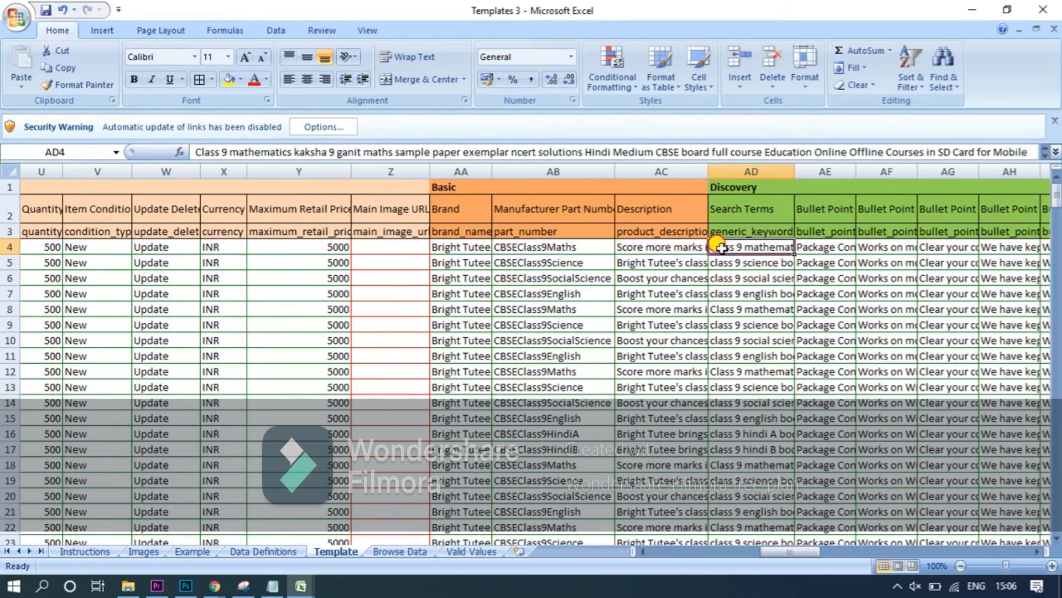
# Step: Review the first product's entries from Bullet Point through Size to the Hardware Platform columns
pyautogui.press('Right')
pyautogui.press('Right')
pyautogui.press('Right')
pyautogui.press('Right')
pyautogui.press('Right')
pyautogui.press('Right')
pyautogui.press('Right')
pyautogui.press('Right')
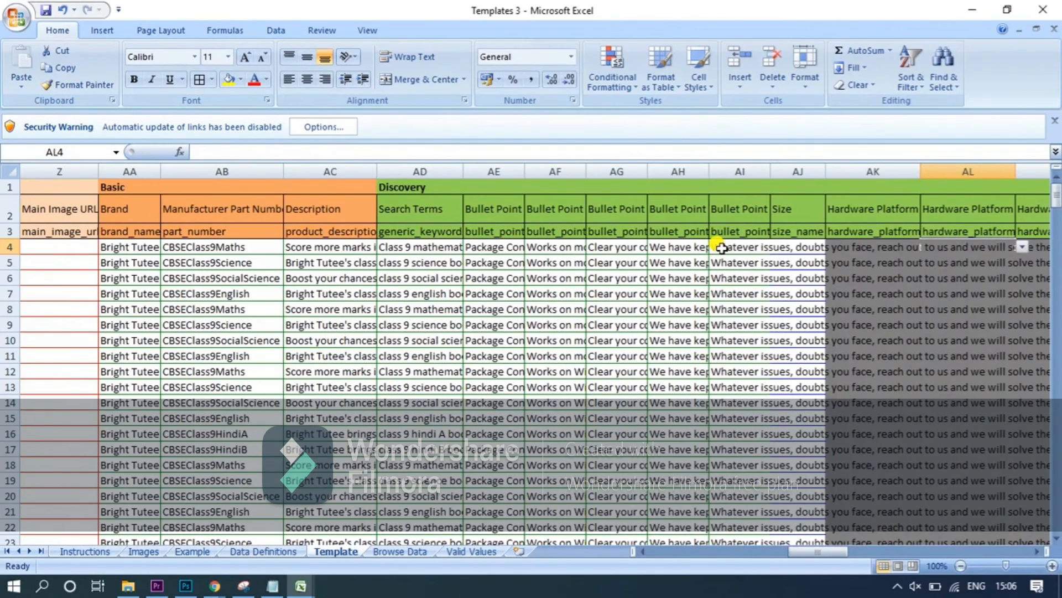
# Step: Recheck the first product's Search Terms entry and read the input guidance on the bullet point and size_name field headers
pyautogui.click(405, 248)
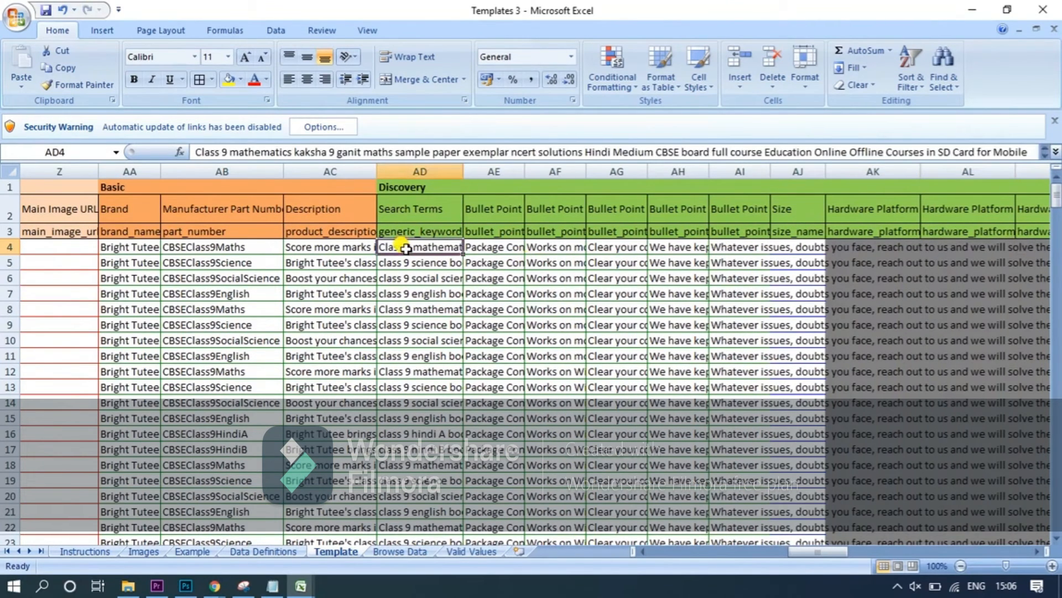
pyautogui.press('alt')
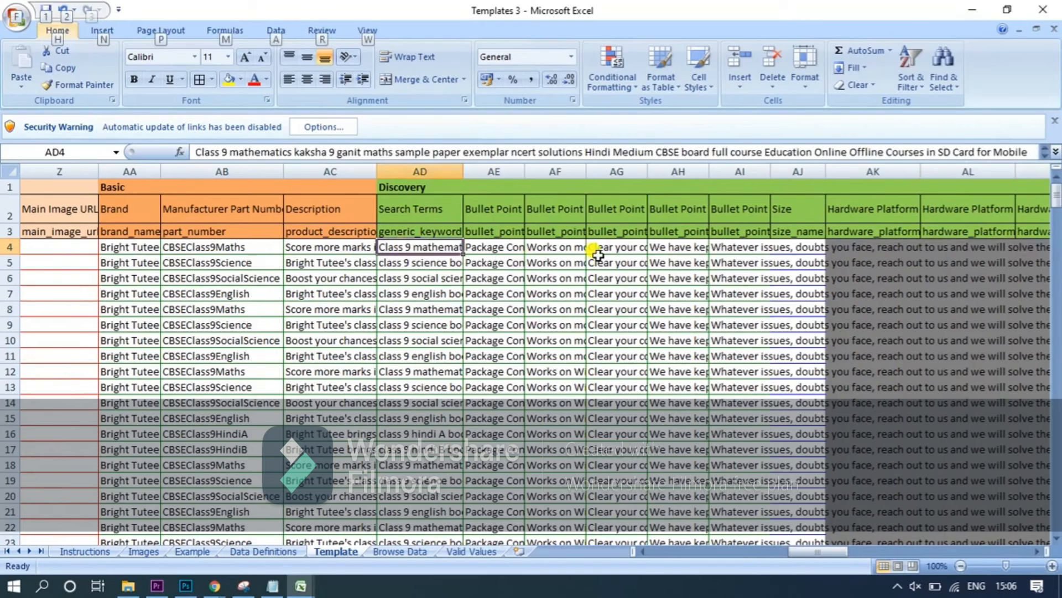
pyautogui.press('n')
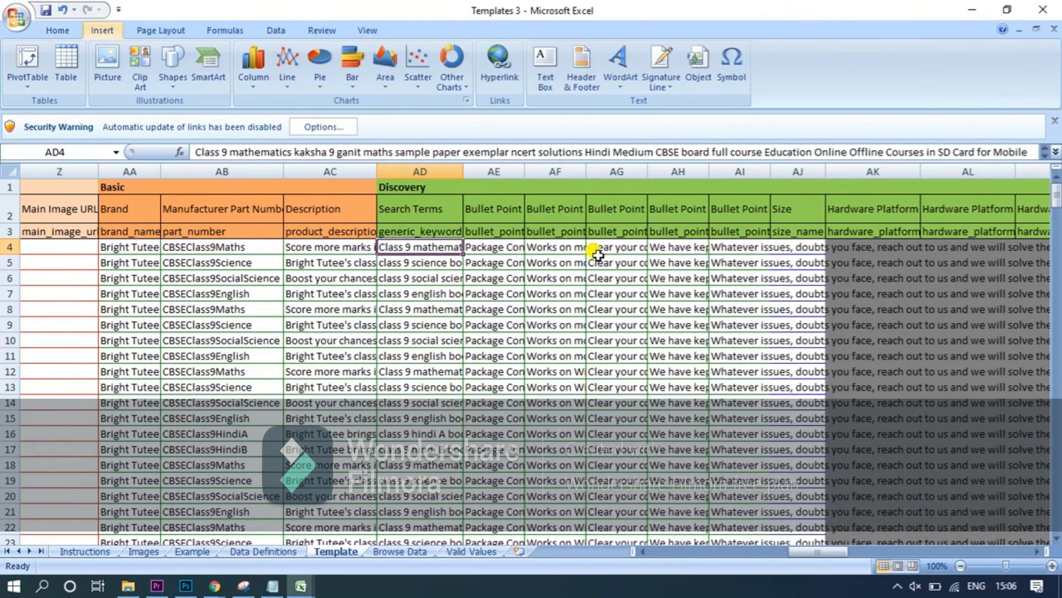
pyautogui.click(491, 232)
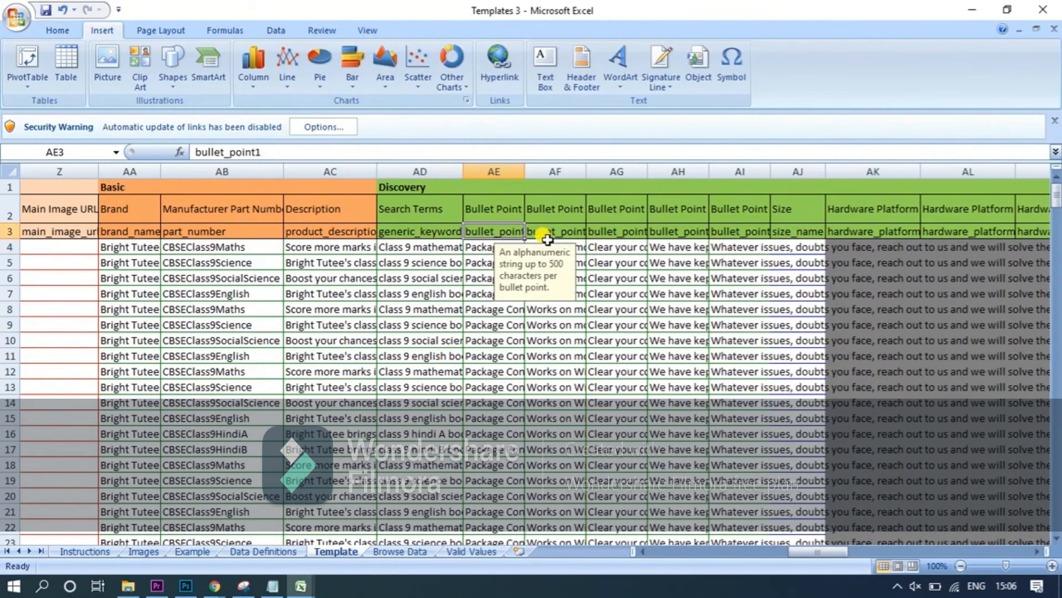
pyautogui.press('Right')
pyautogui.press('Right')
pyautogui.press('Right')
pyautogui.press('Right')
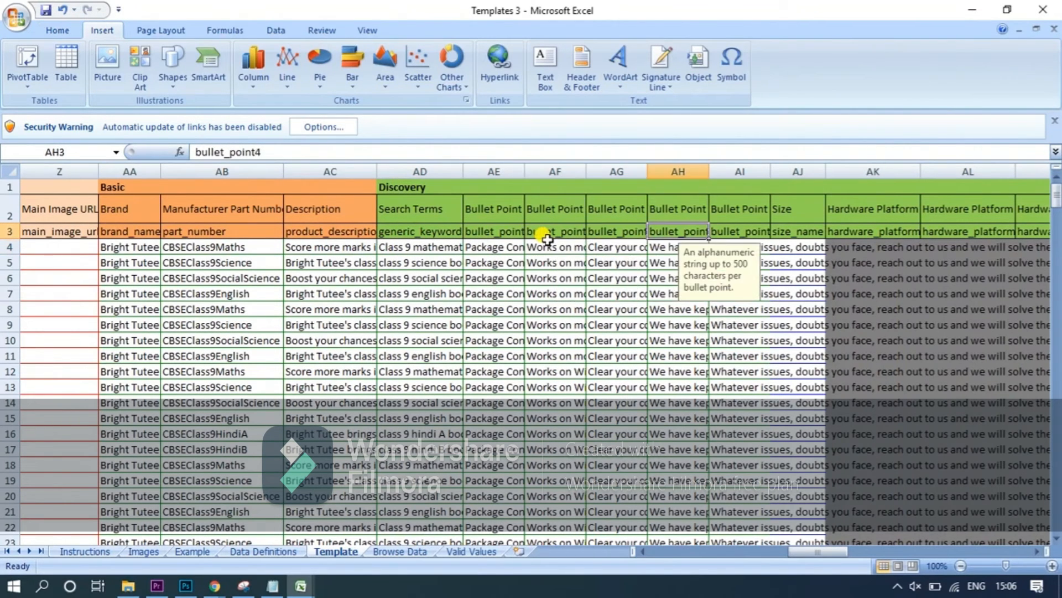
pyautogui.press('Right')
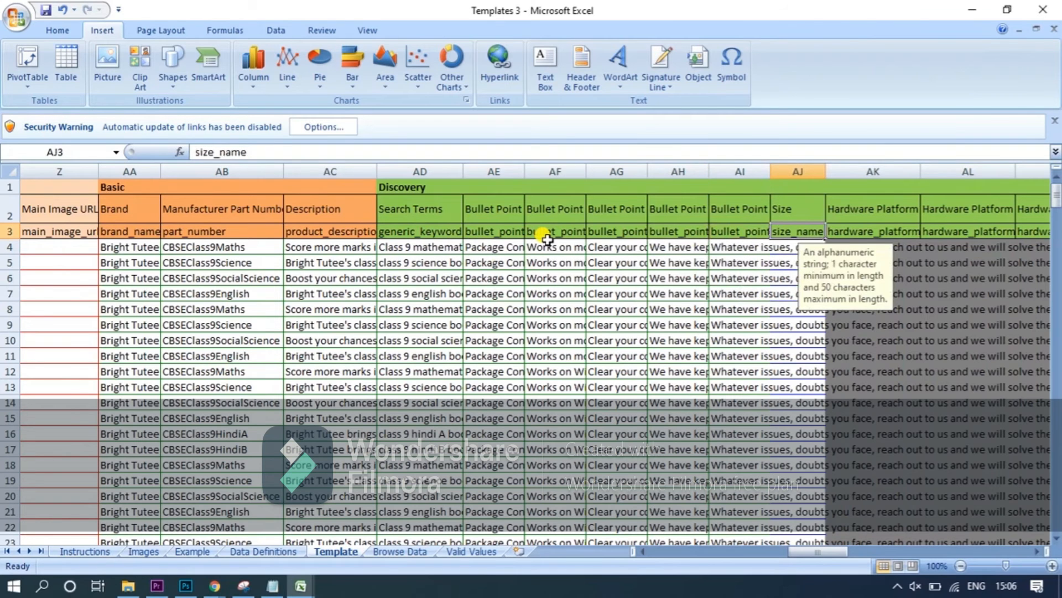
# Step: Look through the Hardware Platform, Maximum Manufacturer Age Recommended and first Genre field headers for their input guidance
pyautogui.press('Right')
pyautogui.press('Right')
pyautogui.press('Right')
pyautogui.press('Right')
pyautogui.press('Right')
pyautogui.press('Right')
pyautogui.press('Right')
pyautogui.press('Right')
pyautogui.press('Right')
pyautogui.press('Right')
pyautogui.press('Right')
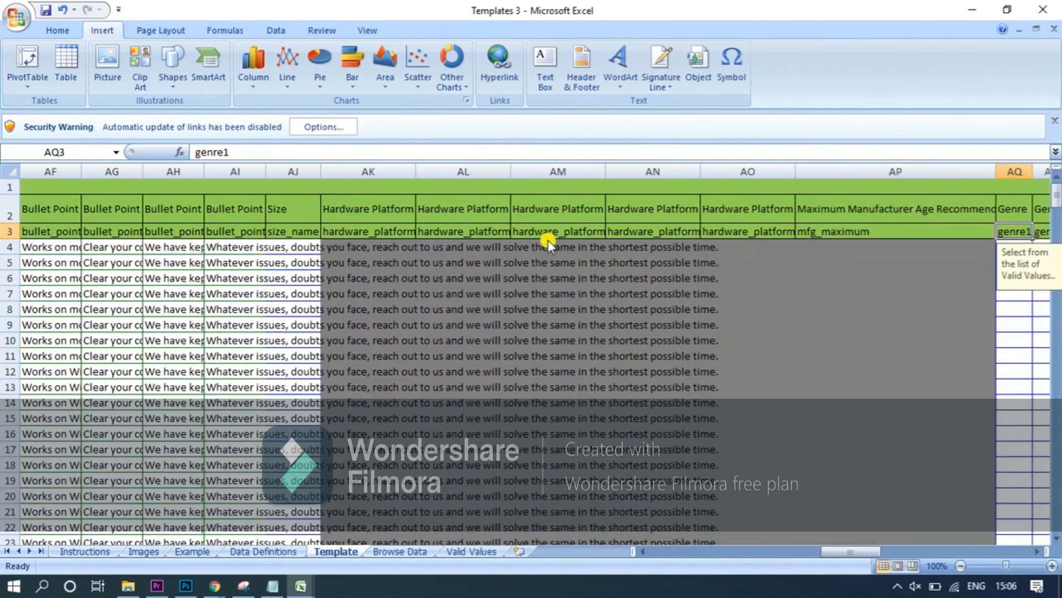
# Step: Read the input guidance on the remaining Genre, Arch Type, Publisher and Subject Keywords field headers
pyautogui.press('Right')
pyautogui.press('Right')
pyautogui.press('Right')
pyautogui.press('Right')
pyautogui.press('Right')
pyautogui.press('Right')
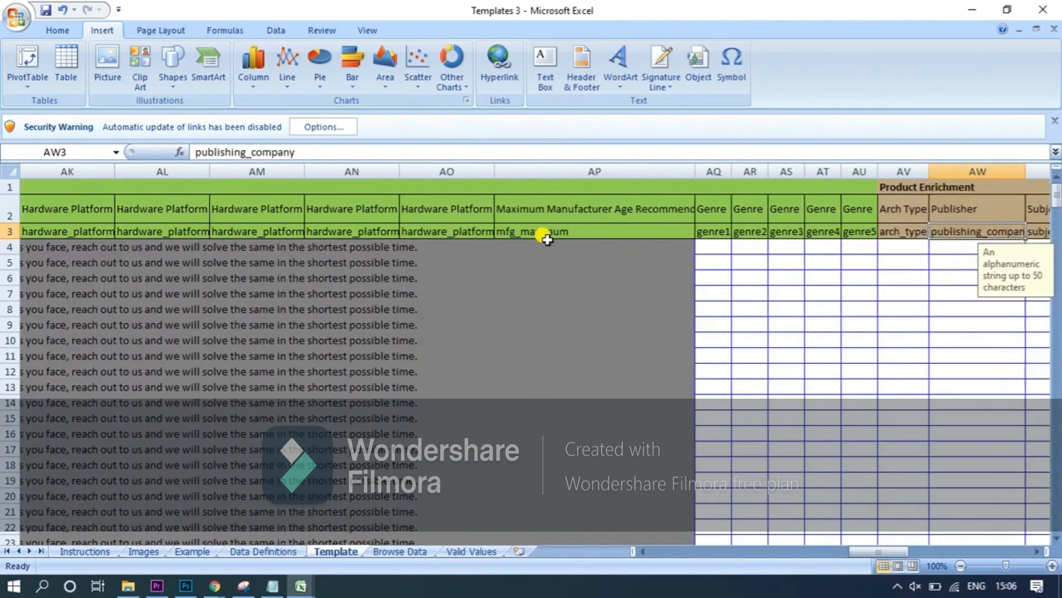
pyautogui.press('Right')
pyautogui.press('Right')
pyautogui.press('Right')
pyautogui.press('Right')
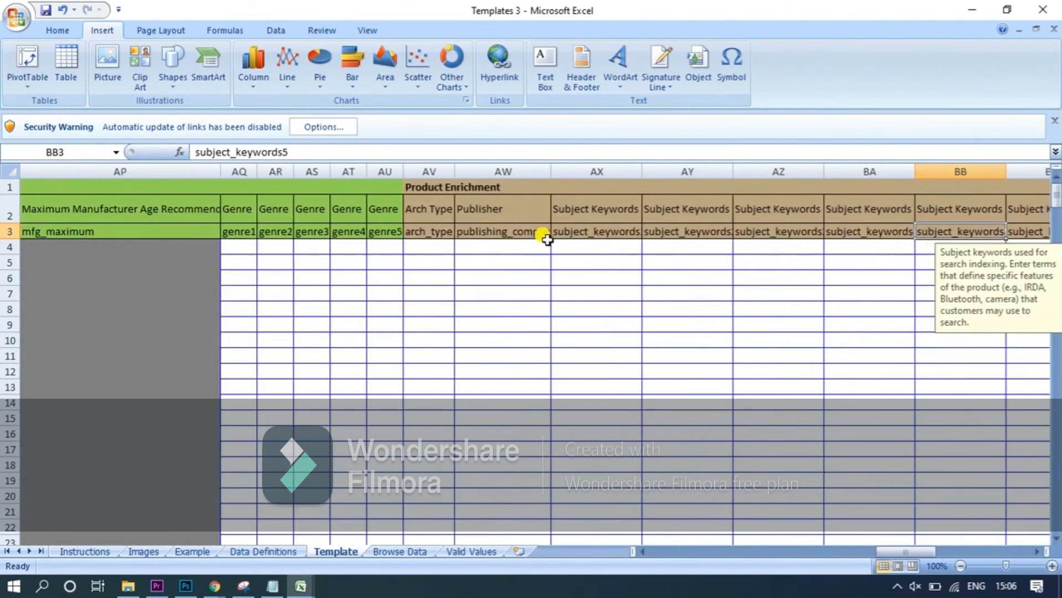
# Step: Check the first product's cells in the Product Enrichment group's Subject Keywords columns
pyautogui.click(576, 245)
pyautogui.click(514, 246)
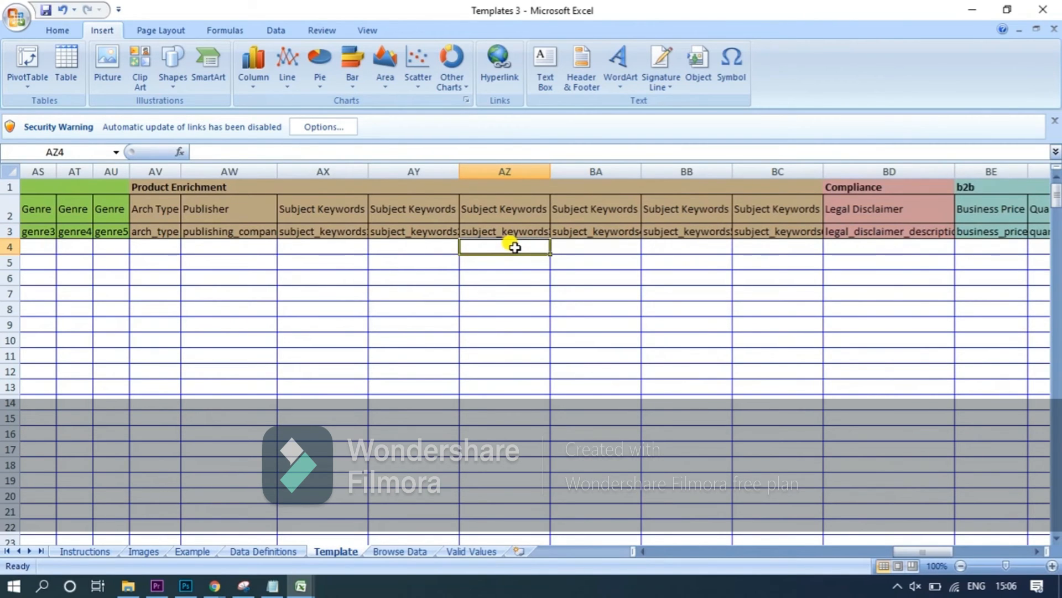
pyautogui.press('Left')
pyautogui.press('Left')
pyautogui.press('Left')
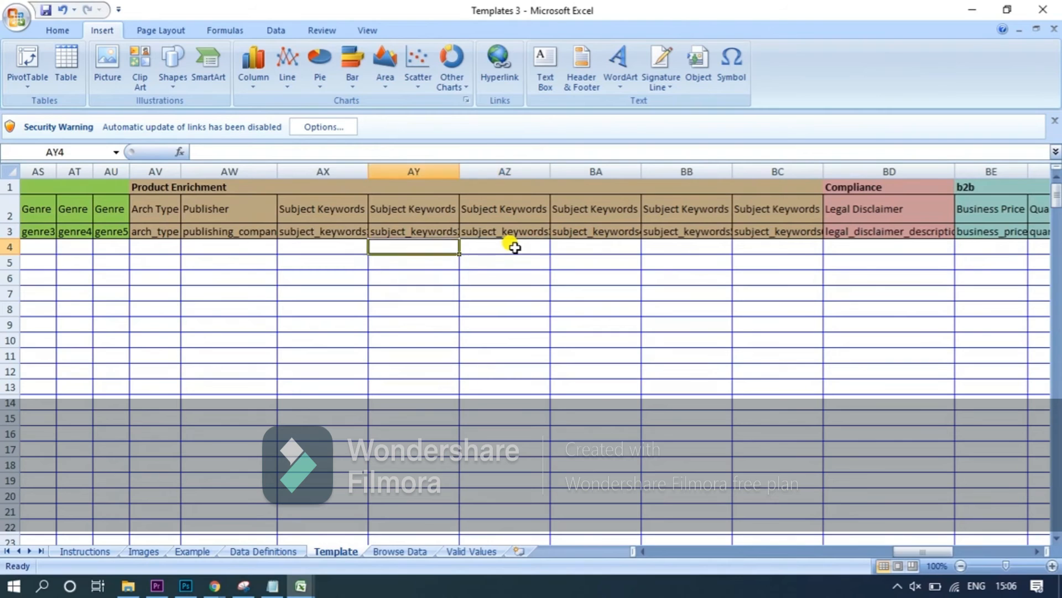
pyautogui.press('Right')
pyautogui.press('Right')
pyautogui.press('Right')
pyautogui.press('Right')
pyautogui.press('Right')
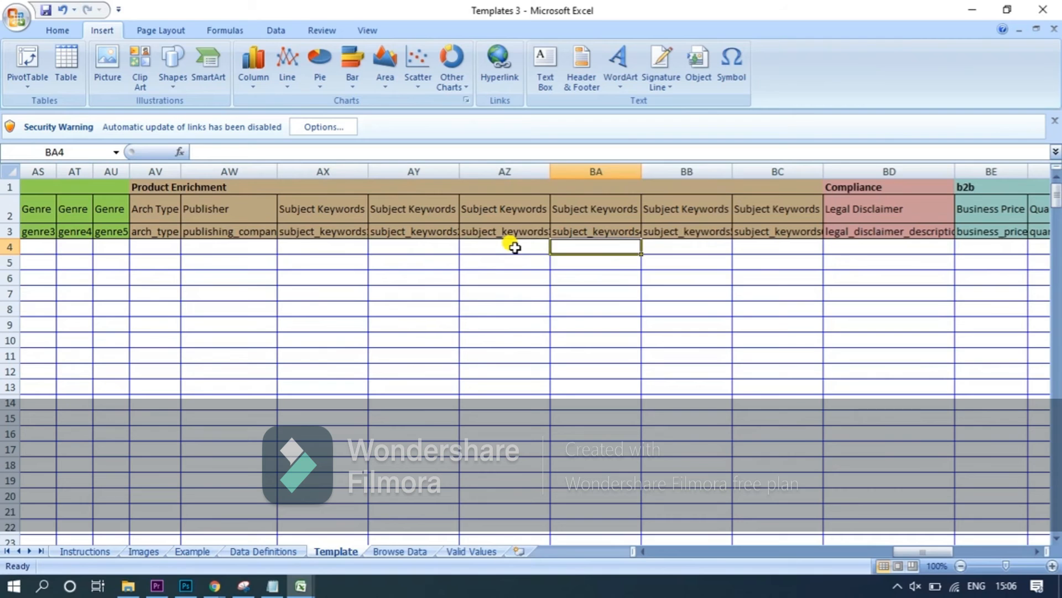
# Step: Check the first product's Legal Disclaimer, Business Price and Quantity Price Type cells
pyautogui.press('Right')
pyautogui.press('Right')
pyautogui.press('Right')
pyautogui.press('Right')
pyautogui.press('Right')
pyautogui.press('Right')
pyautogui.press('Right')
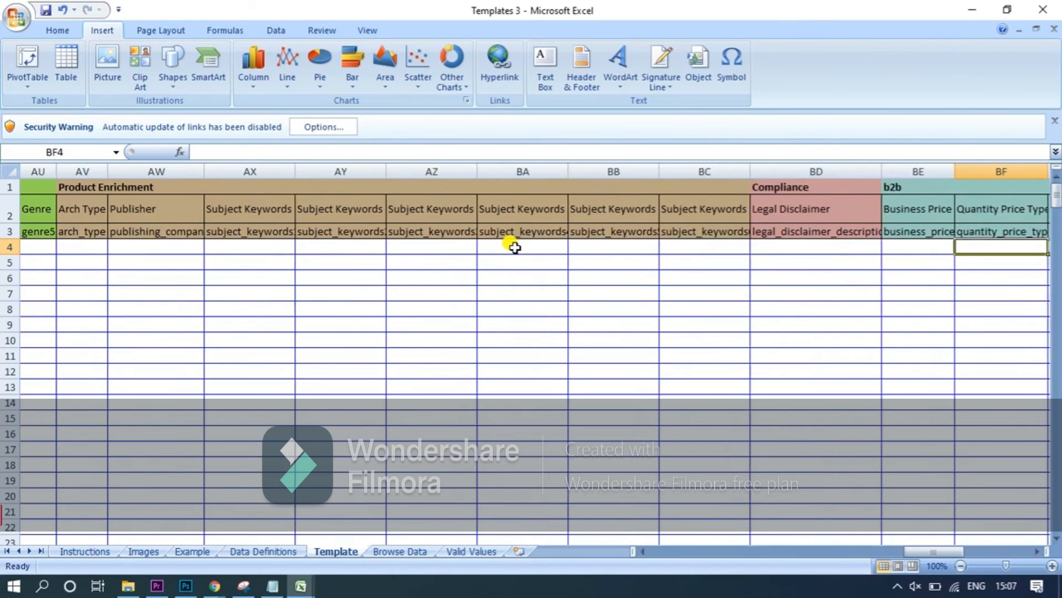
# Step: Look through the b2b group's Quantity Price and Quantity Lower Bound columns up to Pricing Action
pyautogui.press('Right')
pyautogui.press('Right')
pyautogui.press('Right')
pyautogui.press('Right')
pyautogui.press('Right')
pyautogui.press('Right')
pyautogui.press('Right')
pyautogui.press('Right')
pyautogui.press('Right')
pyautogui.press('Right')
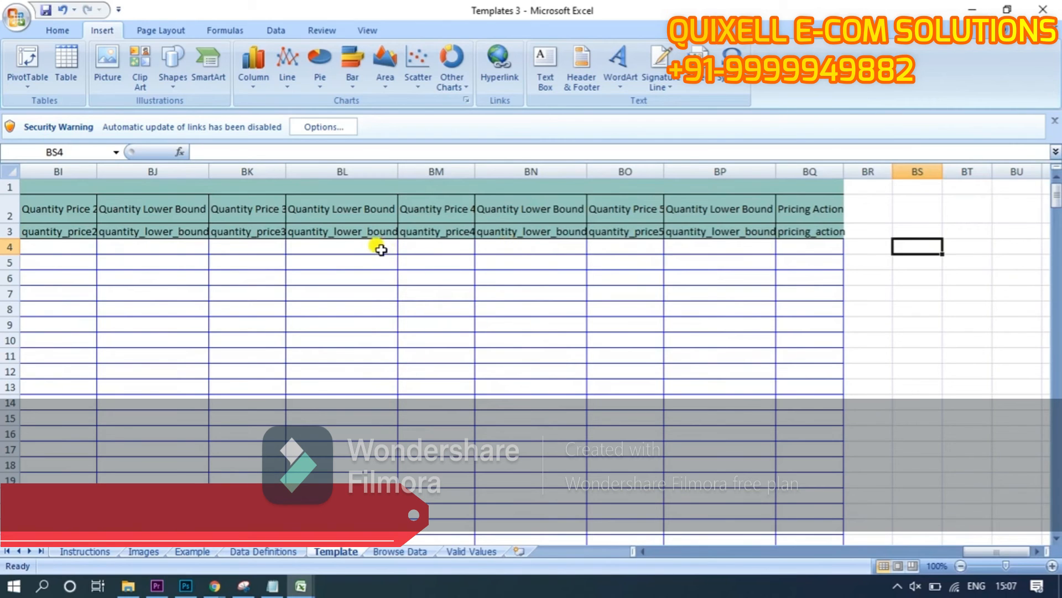
# Step: Save the template workbook
pyautogui.click(382, 250)
pyautogui.hotkey('ctrl', 's')
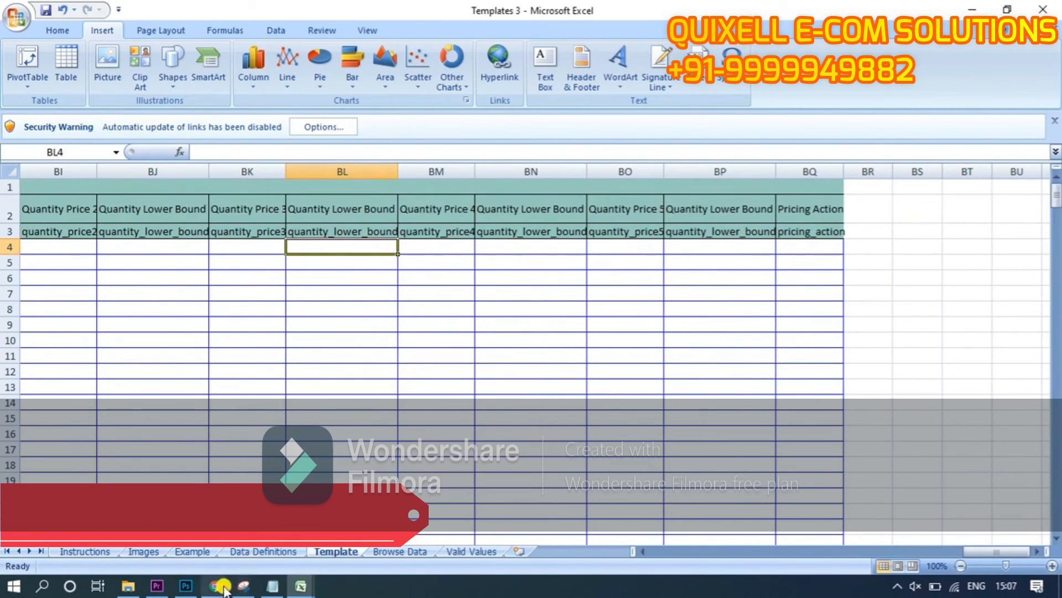
# Step: Switch to Amazon Seller Central in Chrome and open the Upload your Inventory File page
pyautogui.moveTo(217, 585)
pyautogui.click(130, 554)
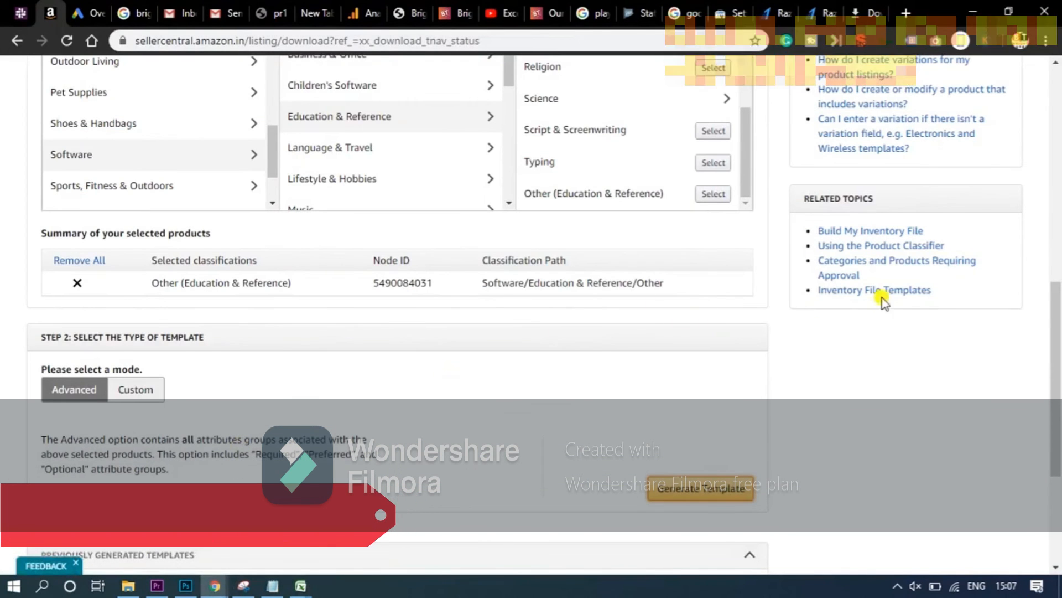
pyautogui.scroll(10, 1058, 366)
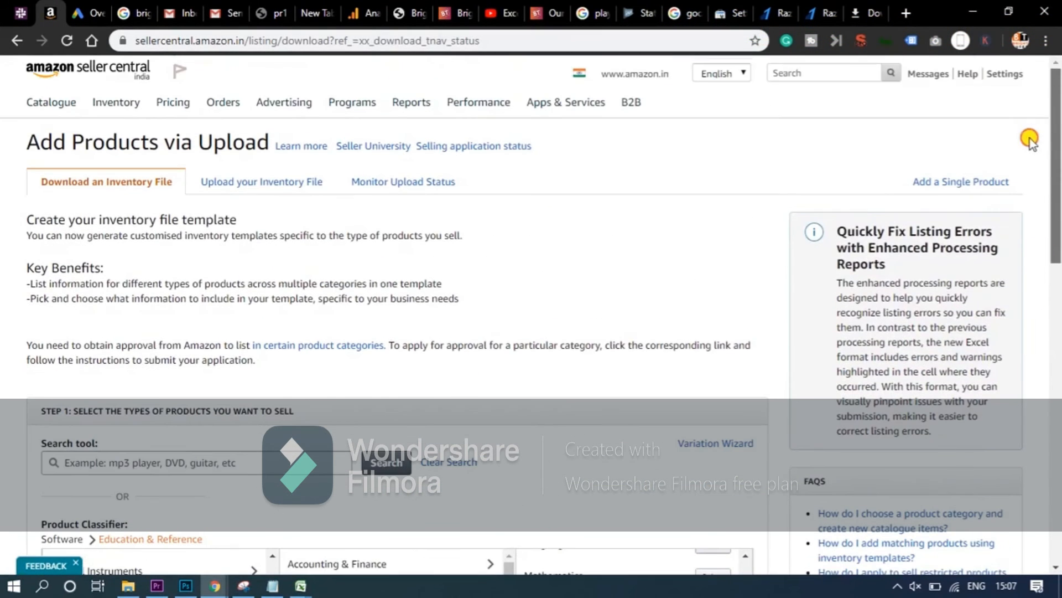
pyautogui.click(273, 190)
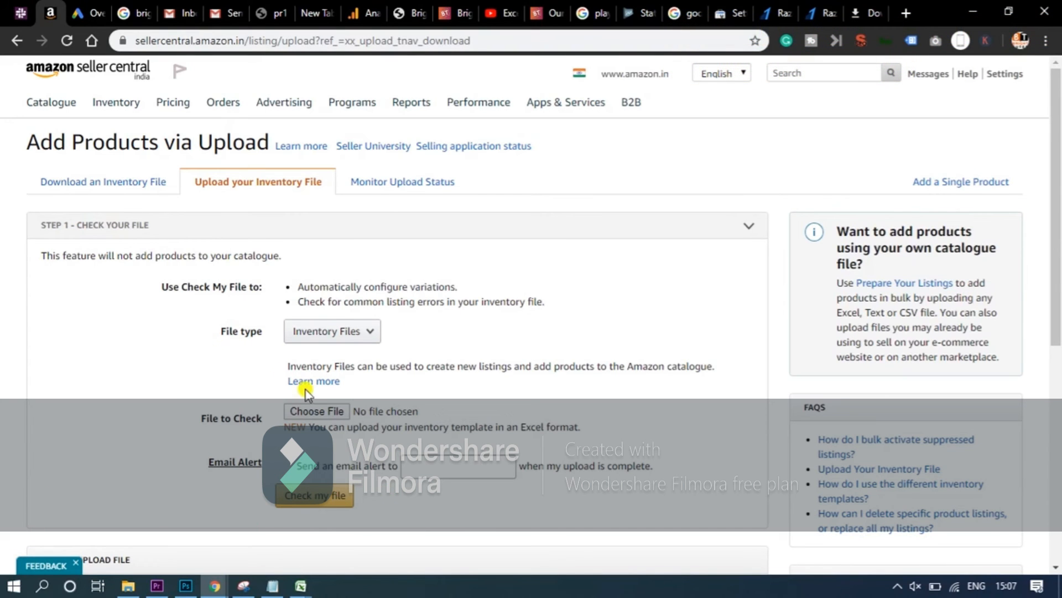
# Step: Examine the Check Your File section's file type choices and email alert field, keeping Inventory Files as the type
pyautogui.click(329, 335)
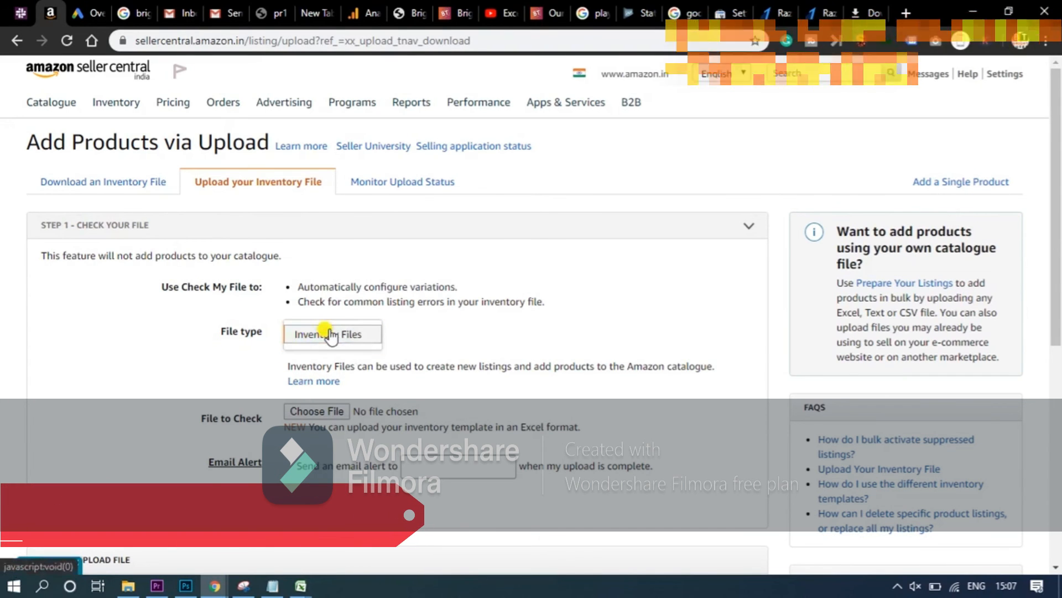
pyautogui.click(419, 332)
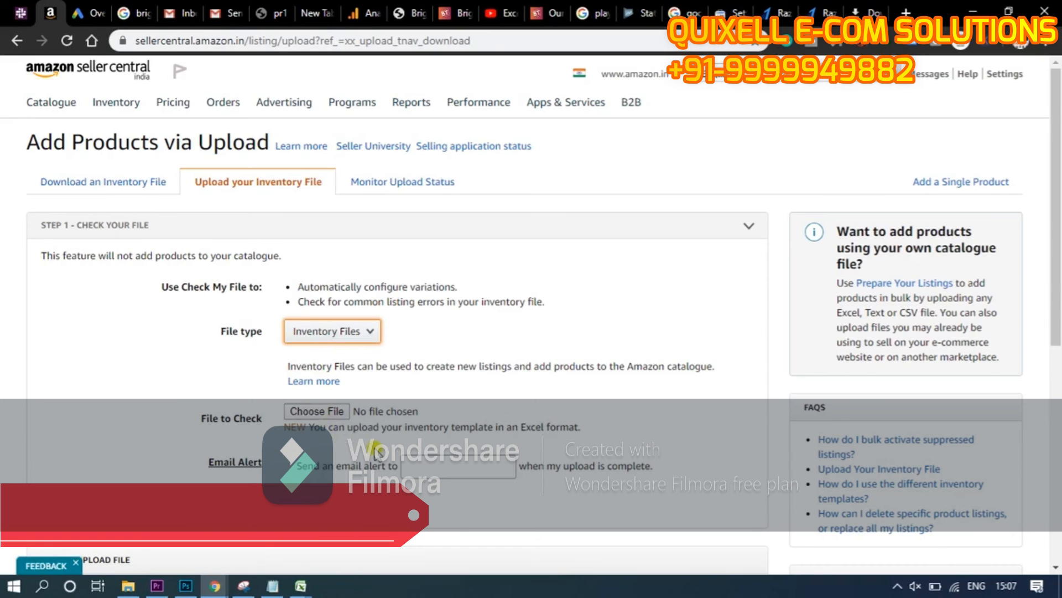
pyautogui.click(439, 463)
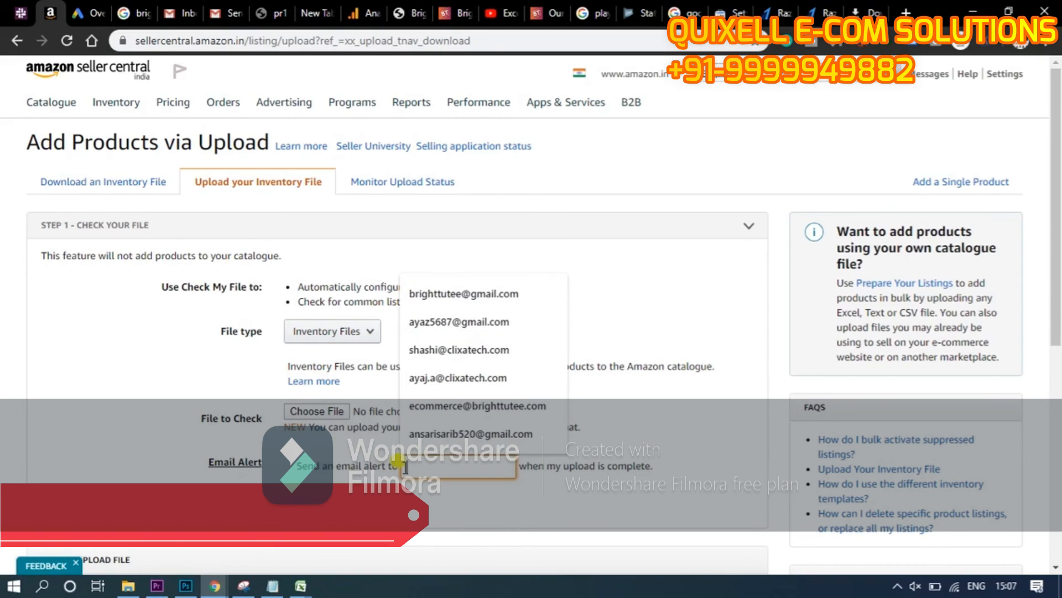
pyautogui.click(343, 459)
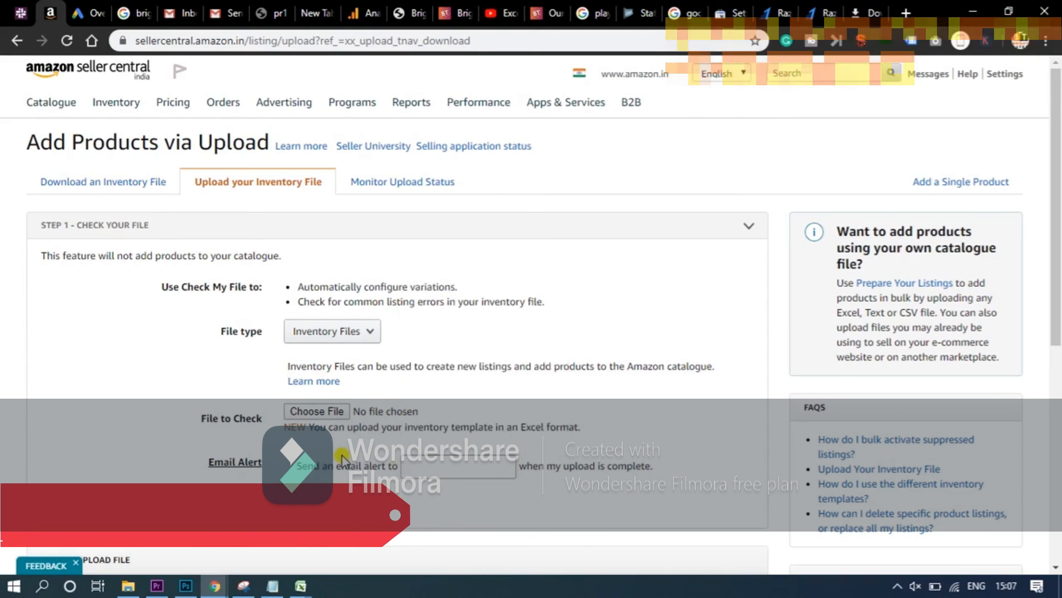
pyautogui.click(421, 469)
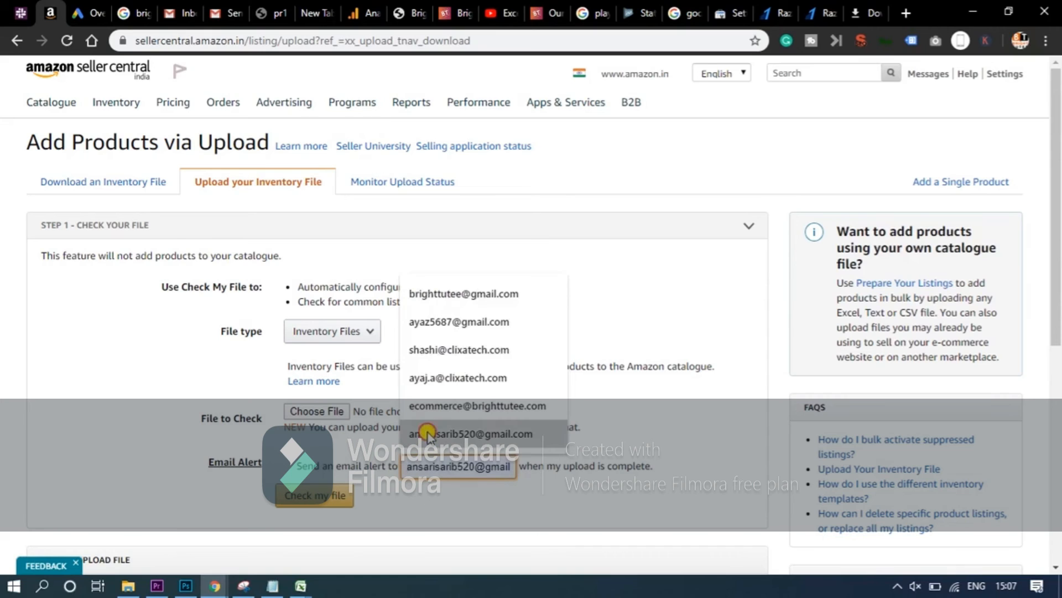
pyautogui.click(329, 497)
pyautogui.click(420, 465)
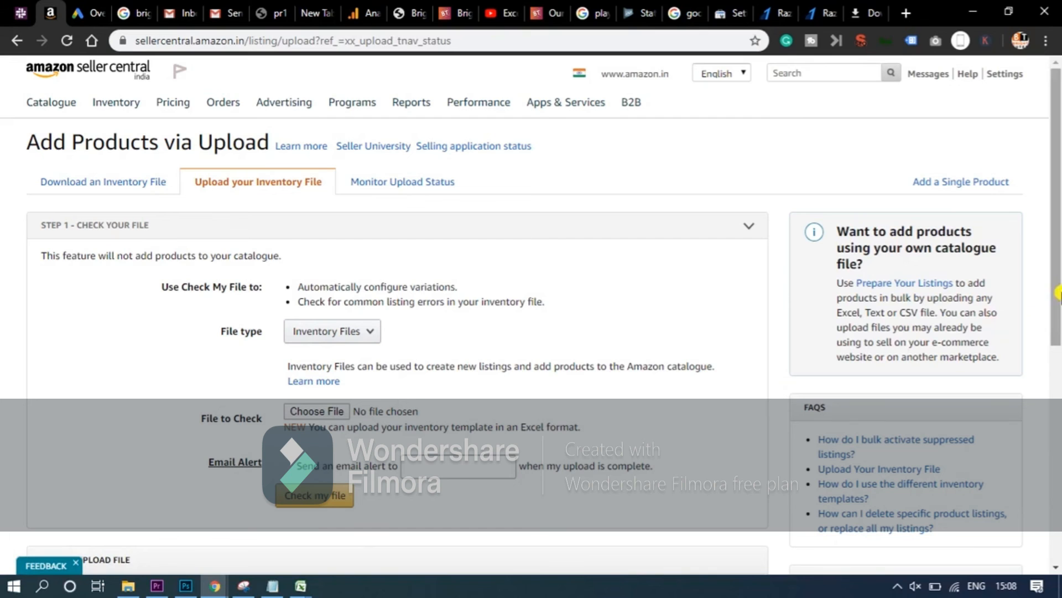
# Step: Examine the Upload File section's email alert and report format options, trying Text and reselecting Excel - Recommended
pyautogui.moveTo(1058, 295); pyautogui.dragTo(1057, 398)
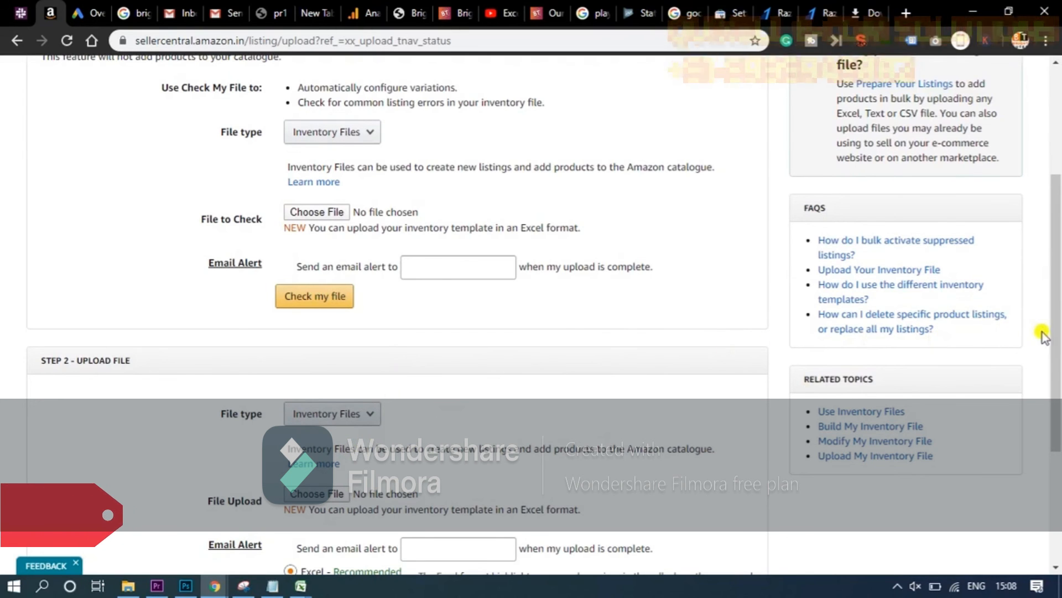
pyautogui.moveTo(1054, 339); pyautogui.dragTo(1054, 410)
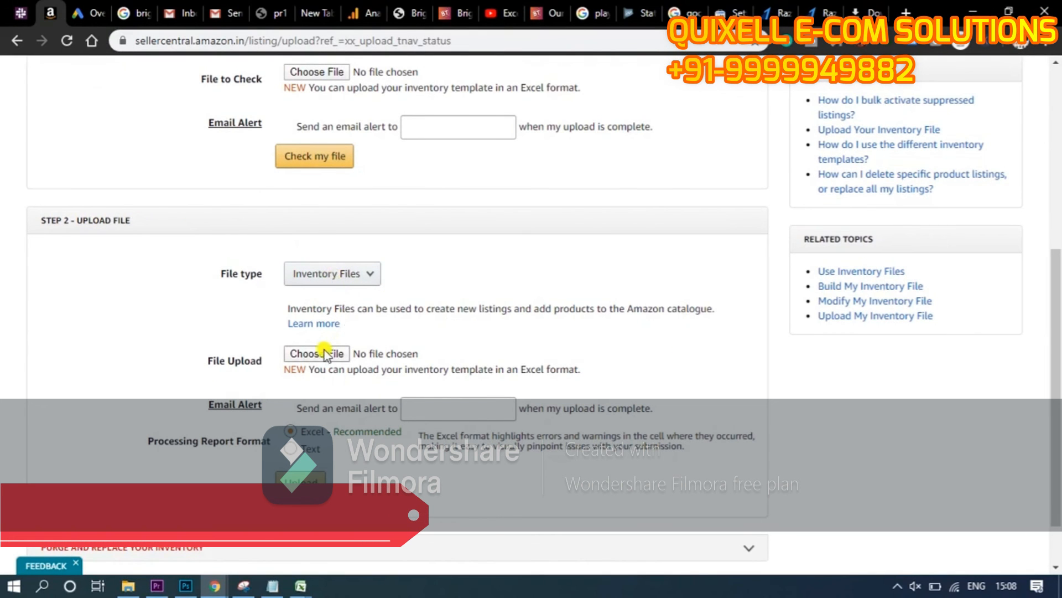
pyautogui.click(433, 404)
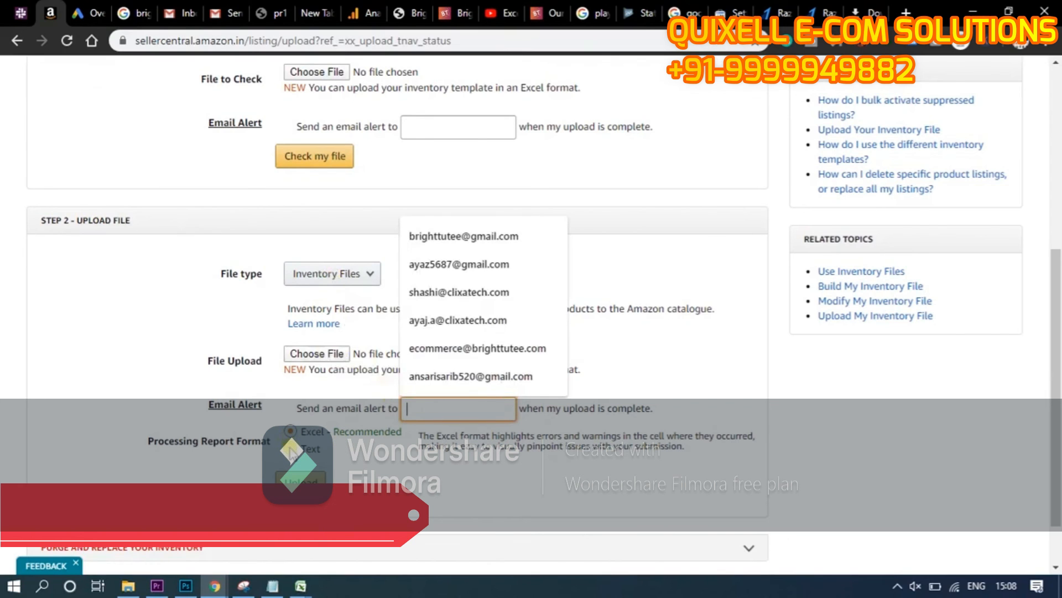
pyautogui.click(263, 455)
pyautogui.click(288, 449)
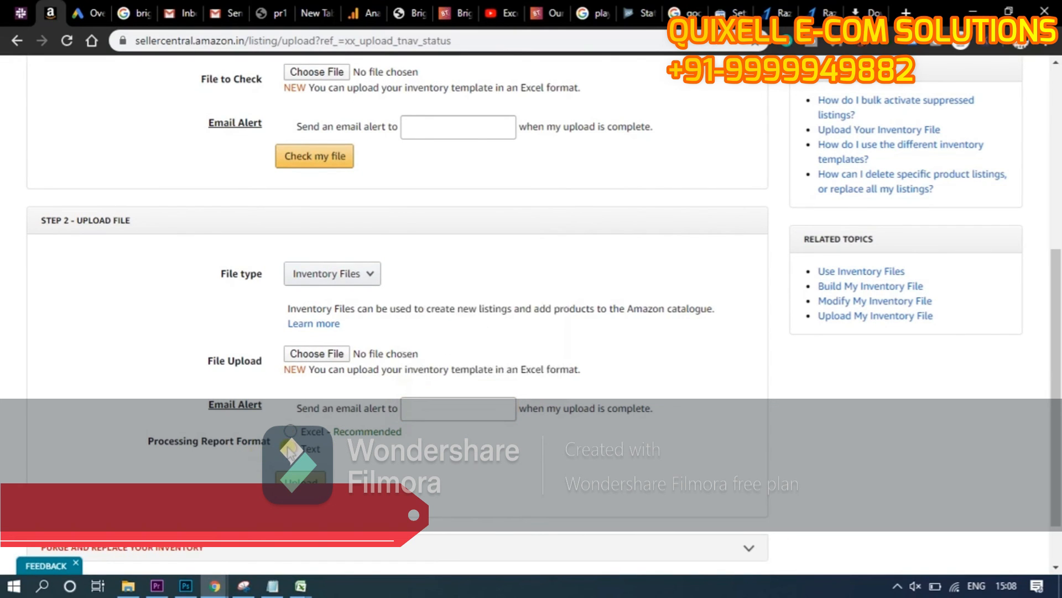
pyautogui.click(291, 430)
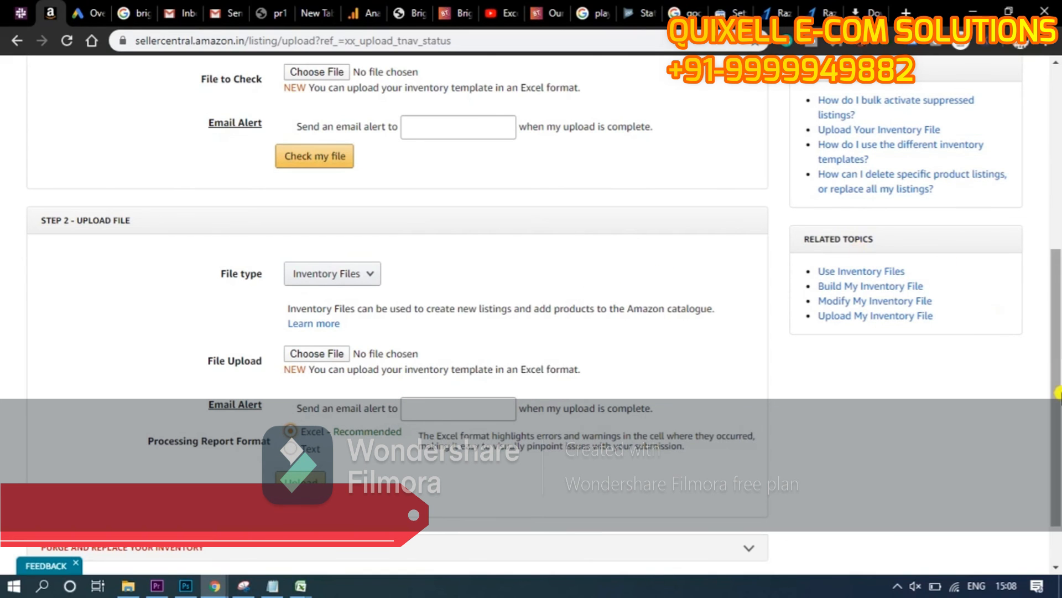
# Step: Open the Monitor Upload Status page for the inventory files
pyautogui.moveTo(1058, 393); pyautogui.dragTo(1038, 209)
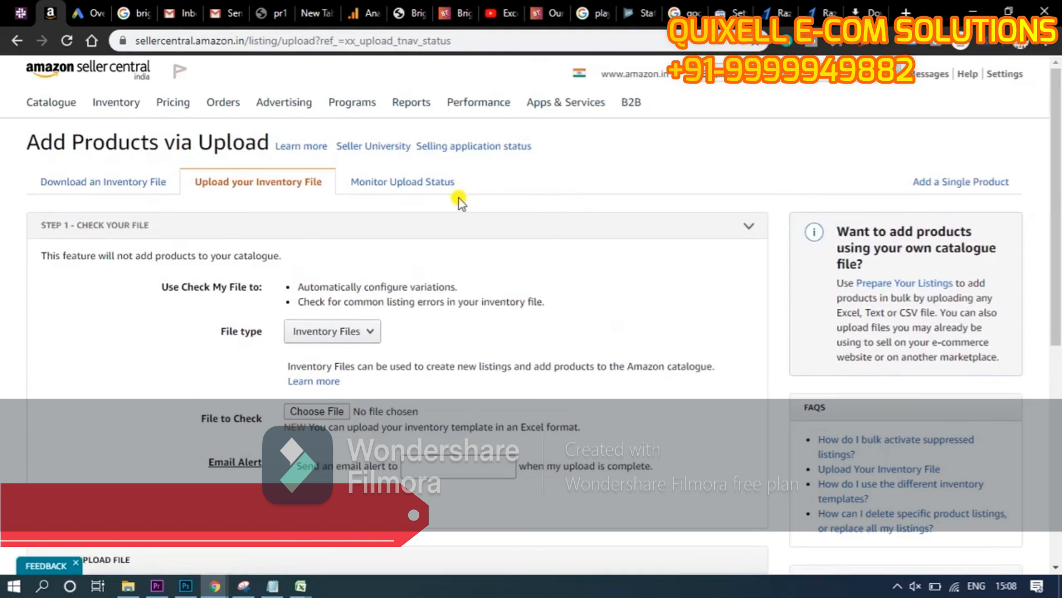
pyautogui.click(410, 191)
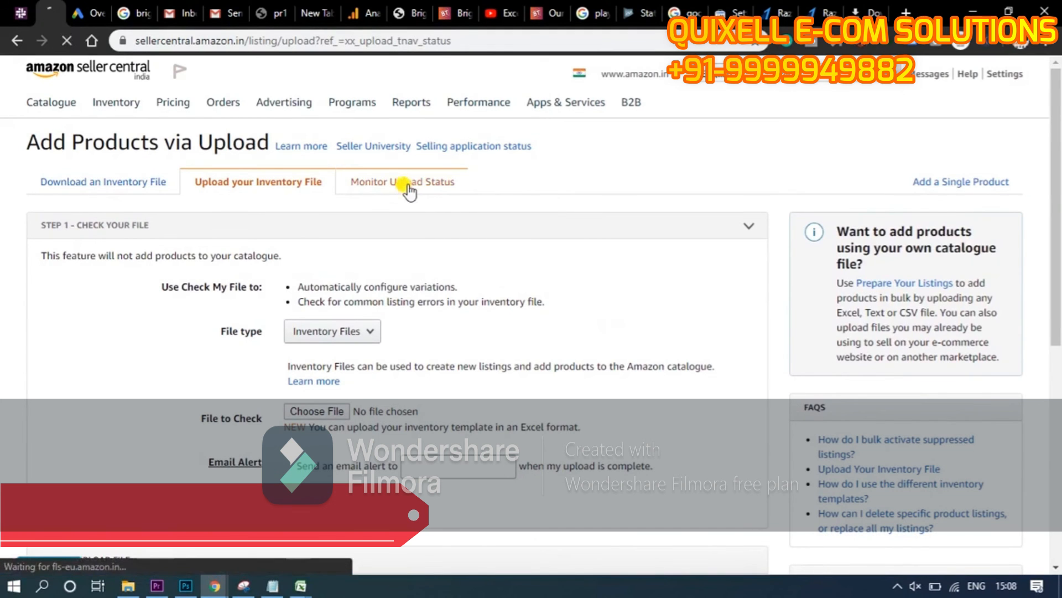